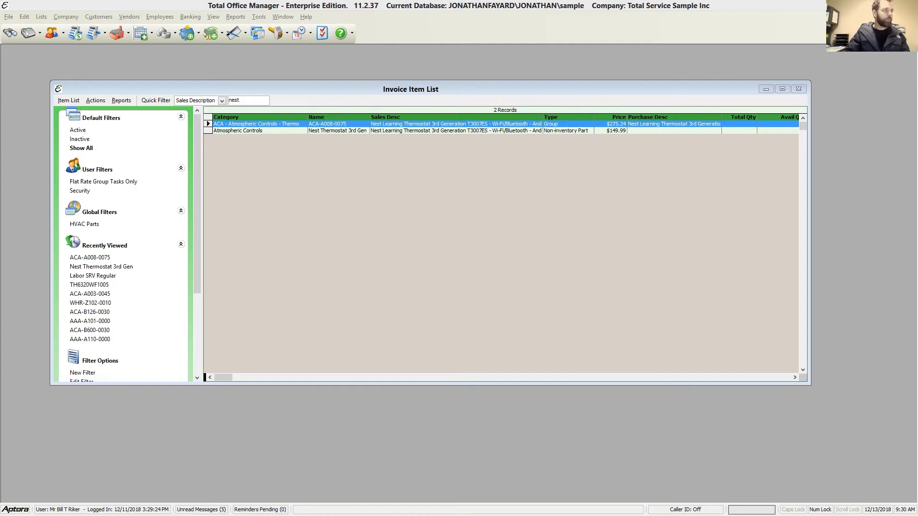
Close the invoice item list and open the employee list
drag(704, 92, 709, 105)
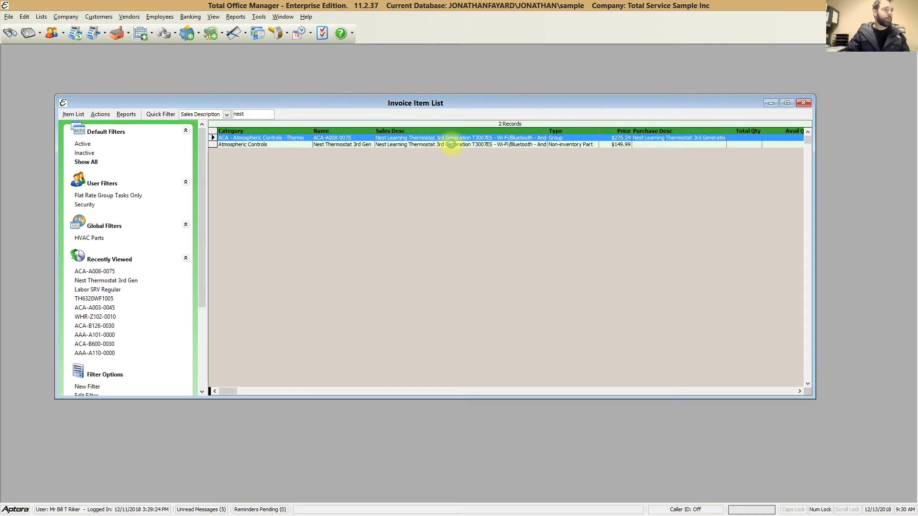
key(Escape)
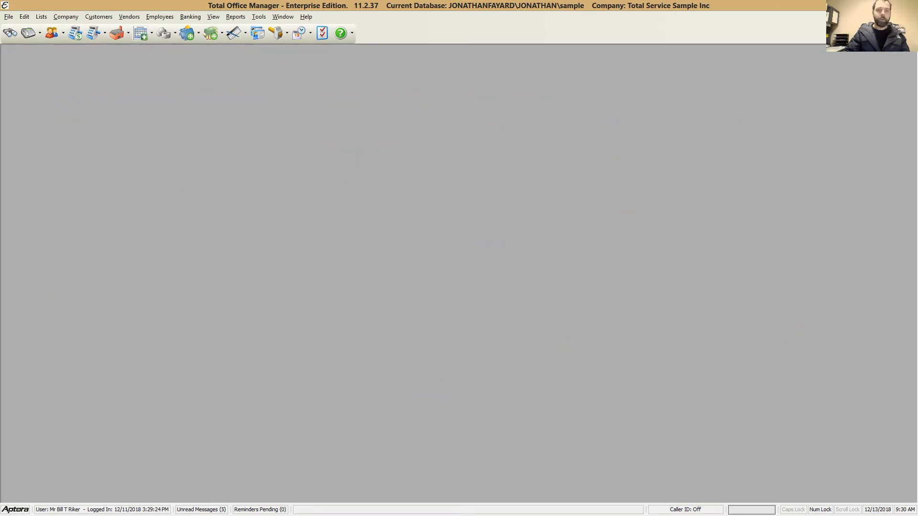
click(155, 17)
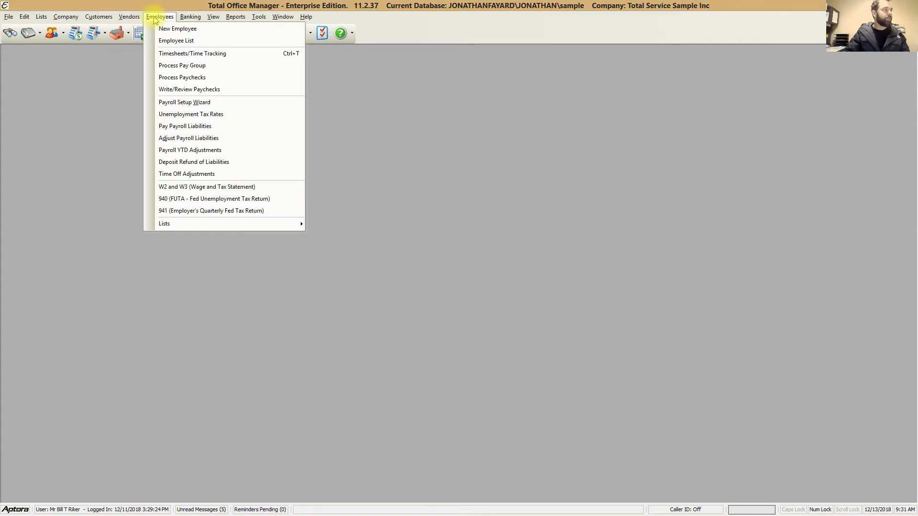
click(177, 40)
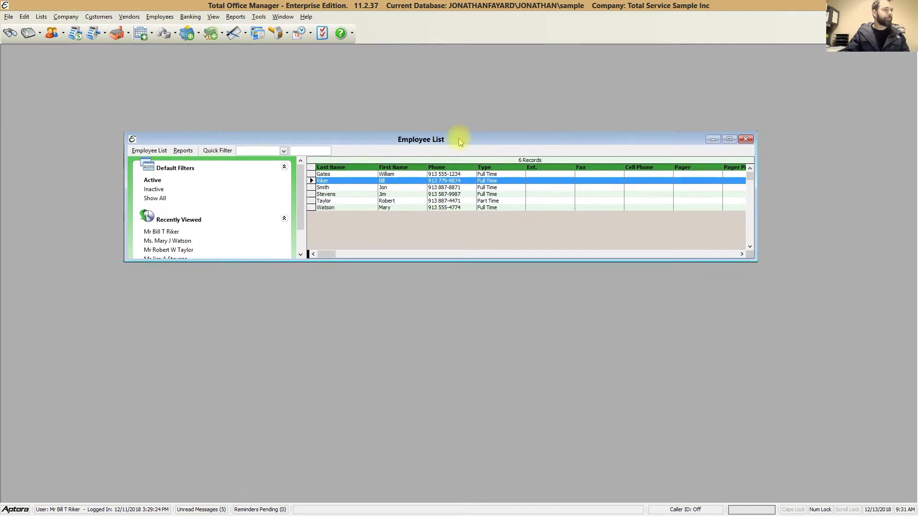
drag(455, 133, 459, 139)
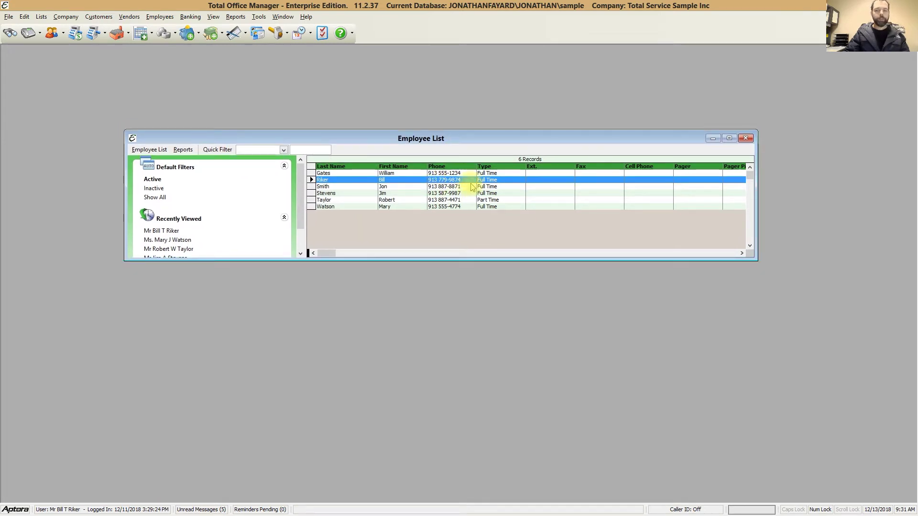
Review the selected employee's payroll items, including the general commission defaults and the earnings
right_click(399, 185)
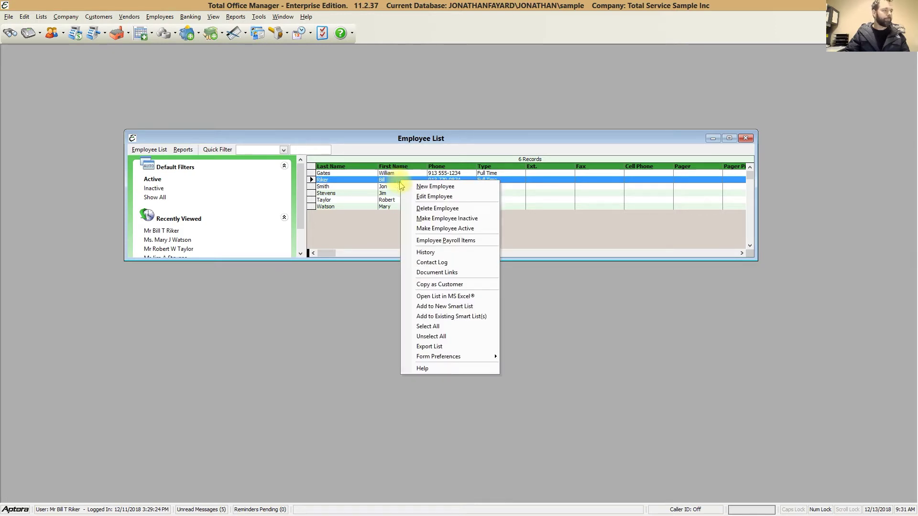
click(552, 281)
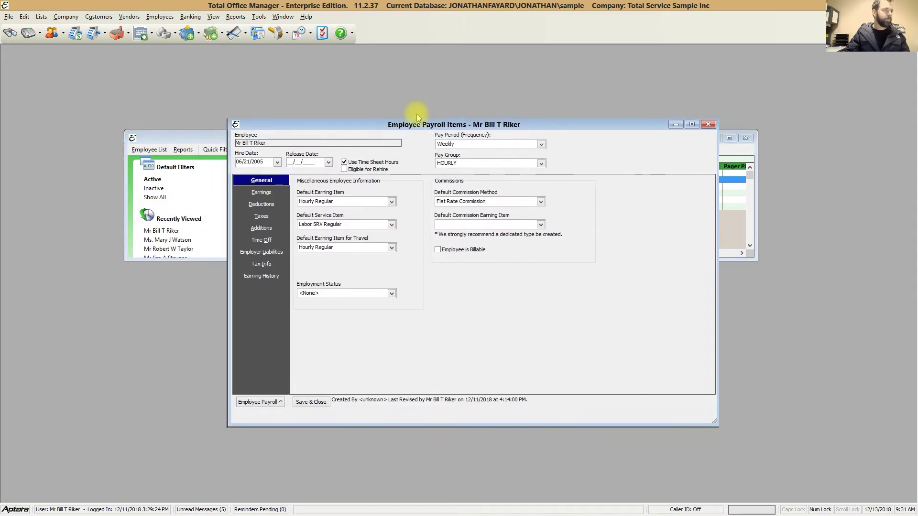
click(271, 154)
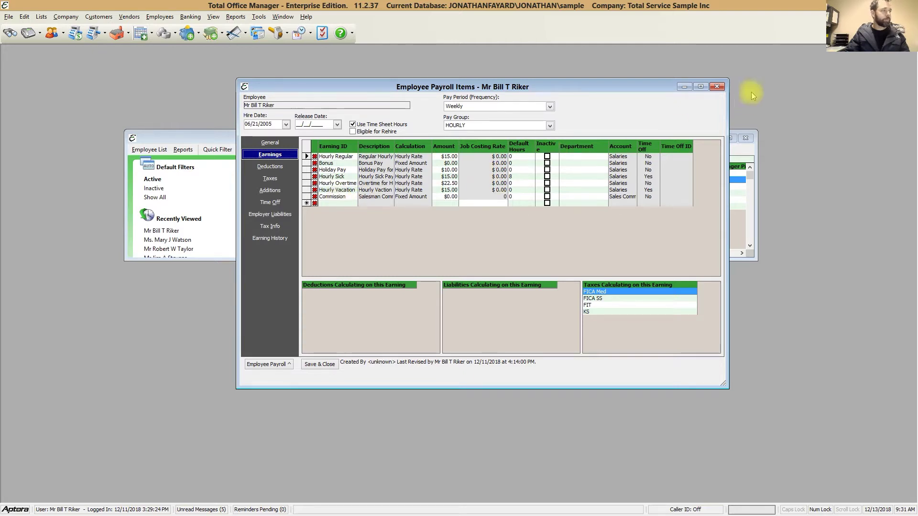
click(717, 87)
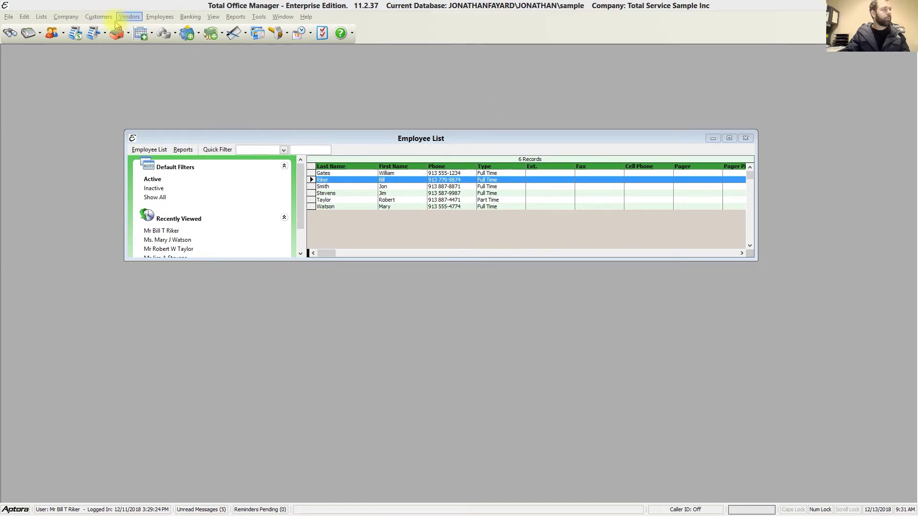
Open the commission method list and place it below the employee list
click(156, 18)
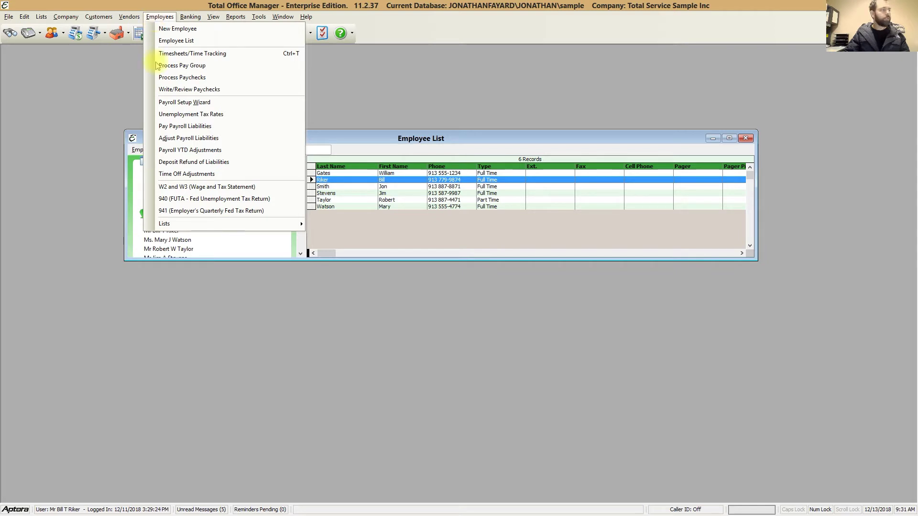
mouse_move(189, 226)
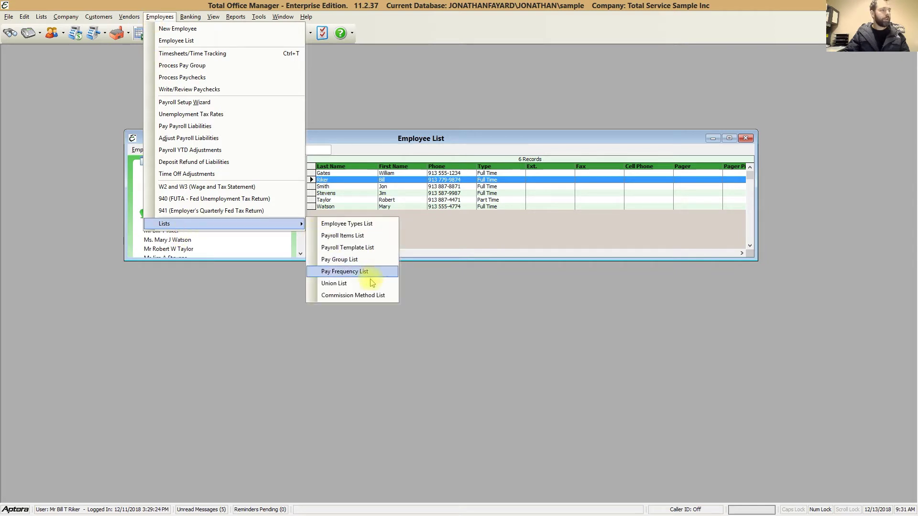
click(367, 296)
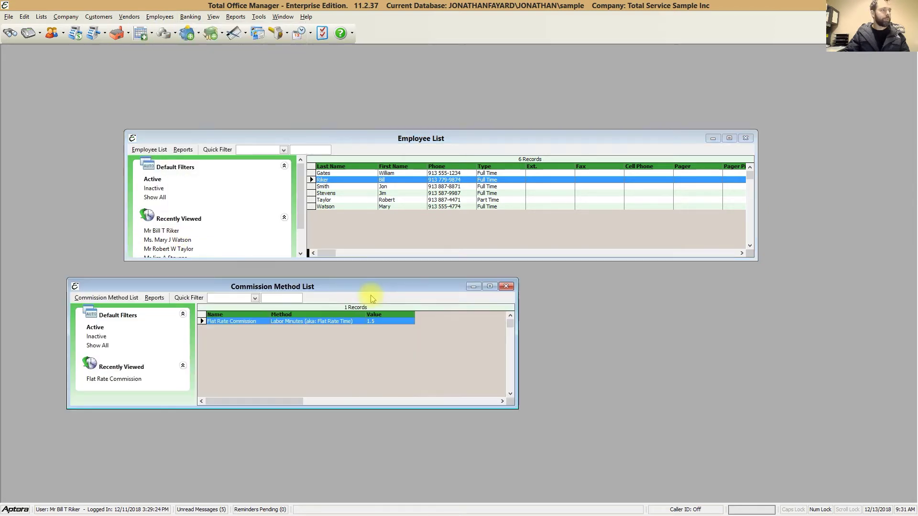
drag(470, 289, 505, 281)
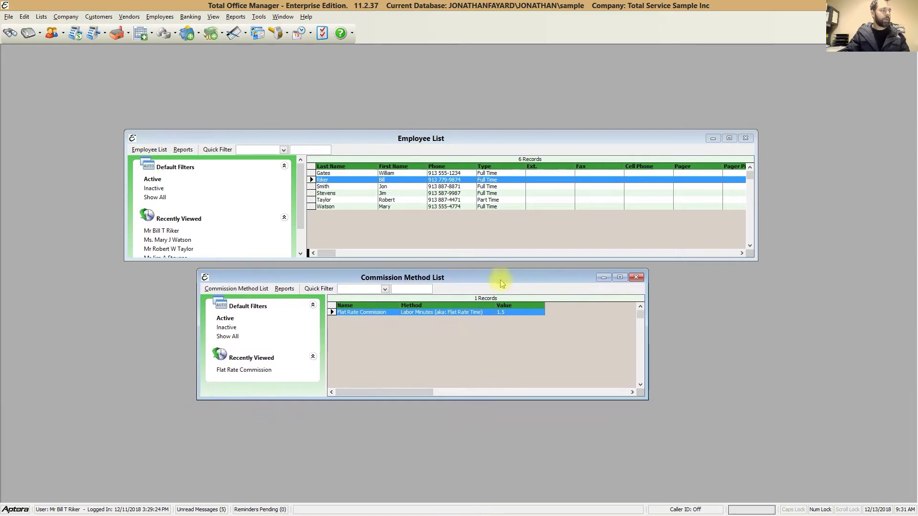
right_click(455, 328)
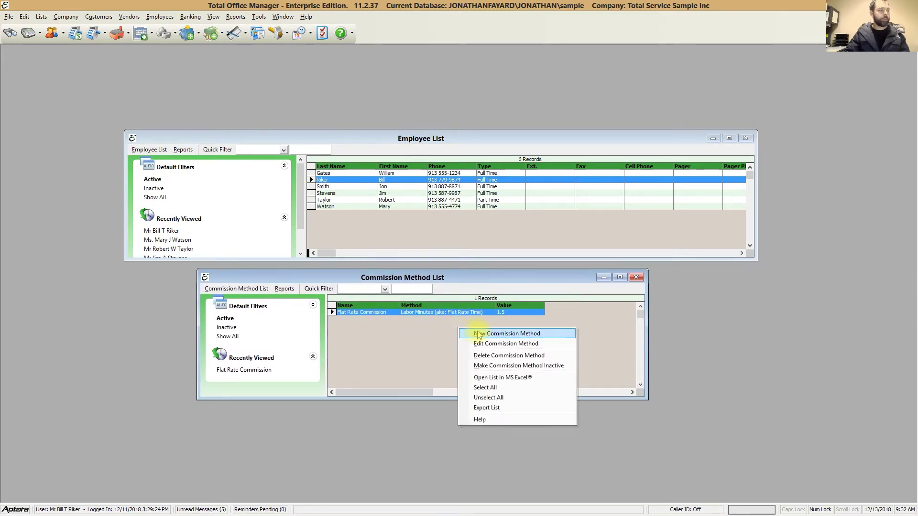
click(478, 333)
drag(480, 152, 647, 207)
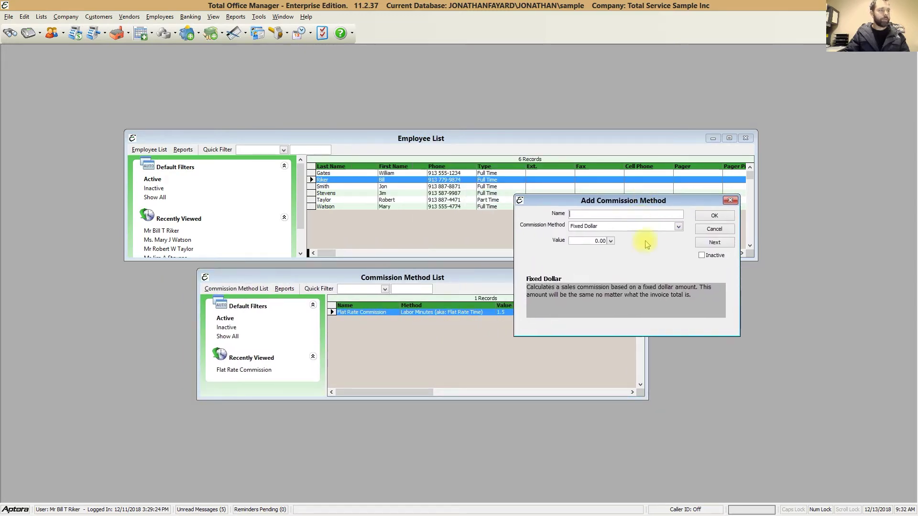
click(678, 226)
click(622, 310)
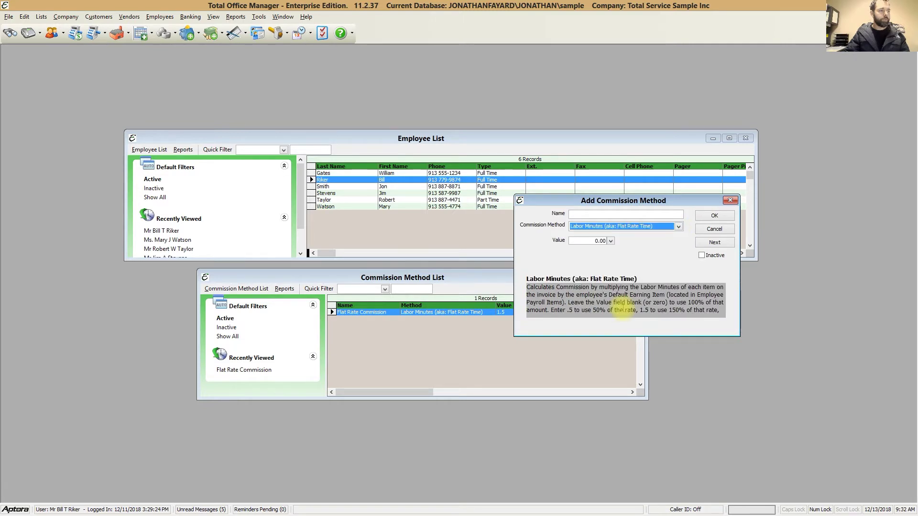
click(732, 201)
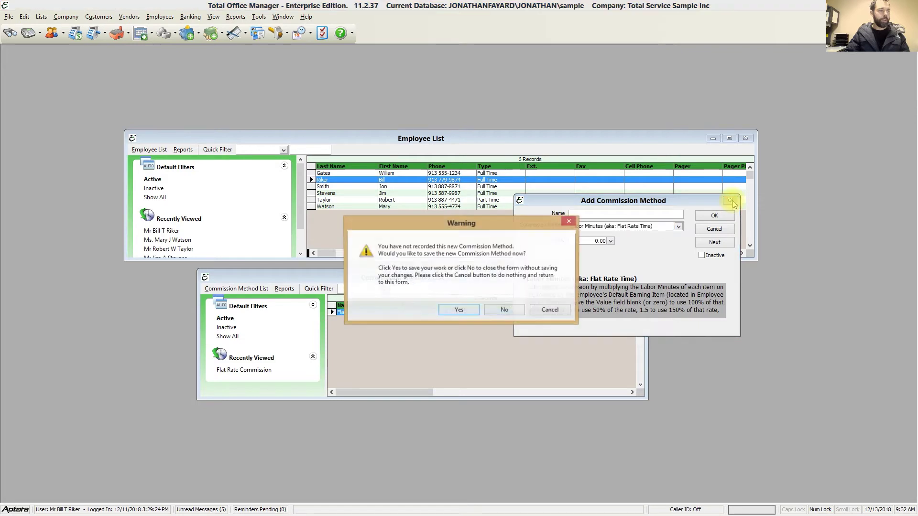
click(508, 310)
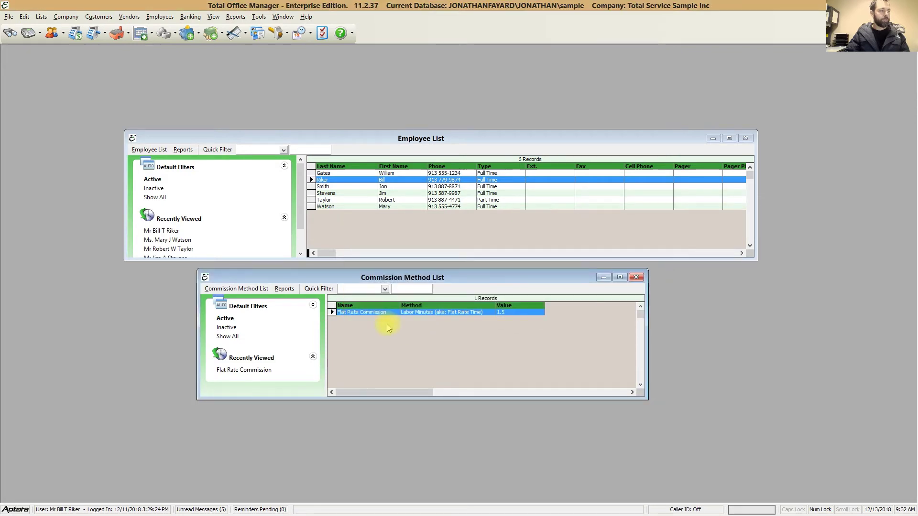
Examine the Flat Rate Commission method's available calculation types, its Labor Minutes (aka: Flat Rate Time) description and its value
double_click(421, 314)
drag(466, 148, 487, 205)
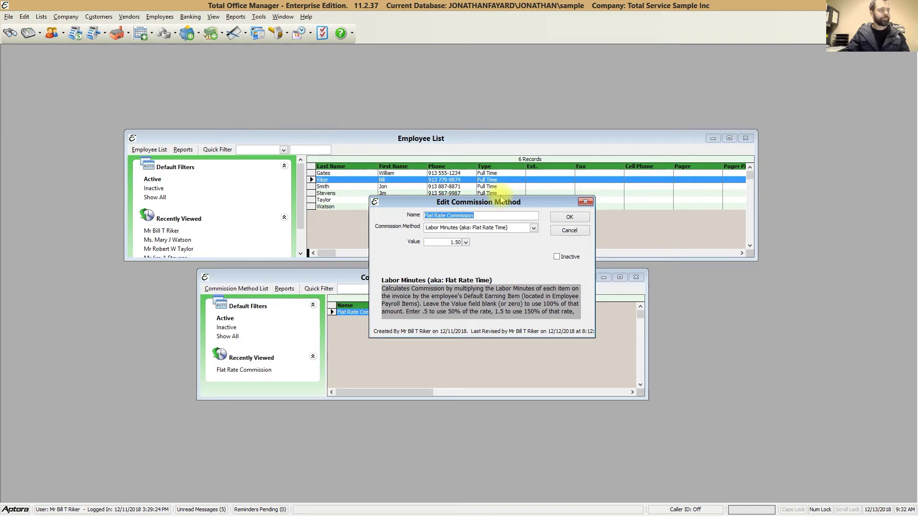
click(534, 229)
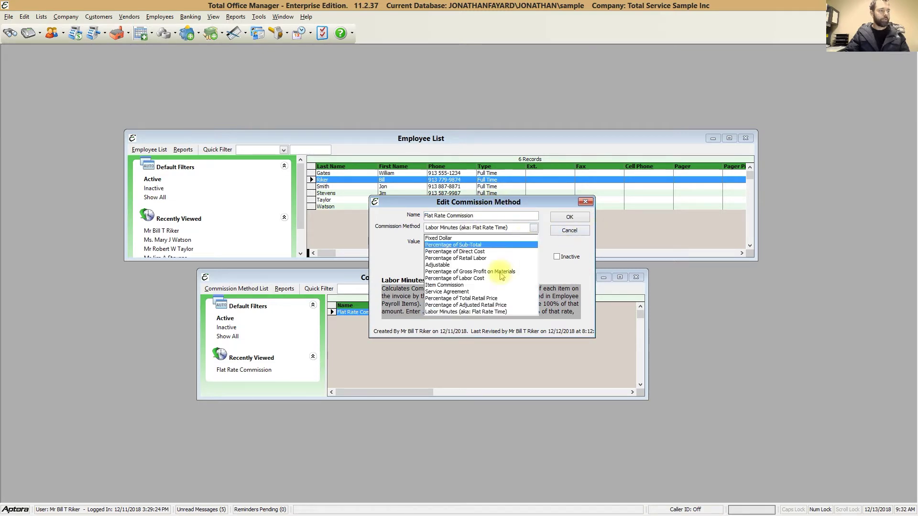
click(484, 313)
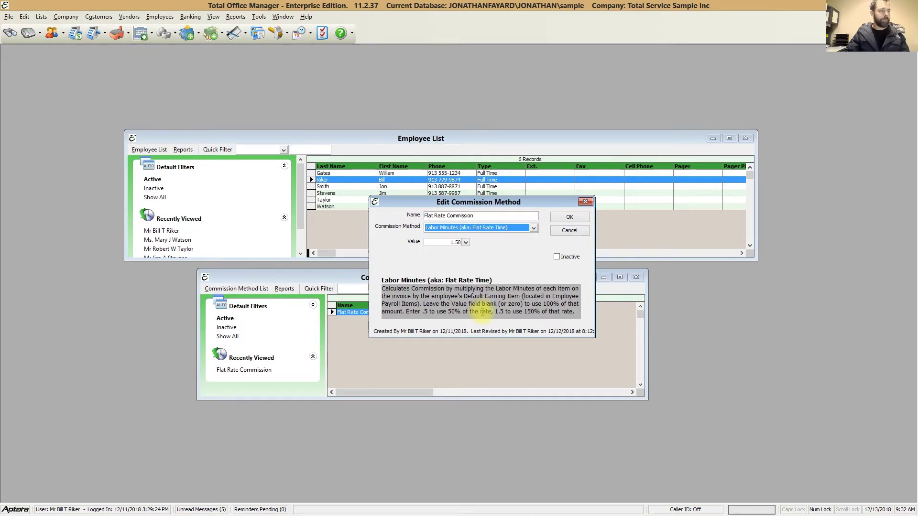
drag(576, 313, 375, 288)
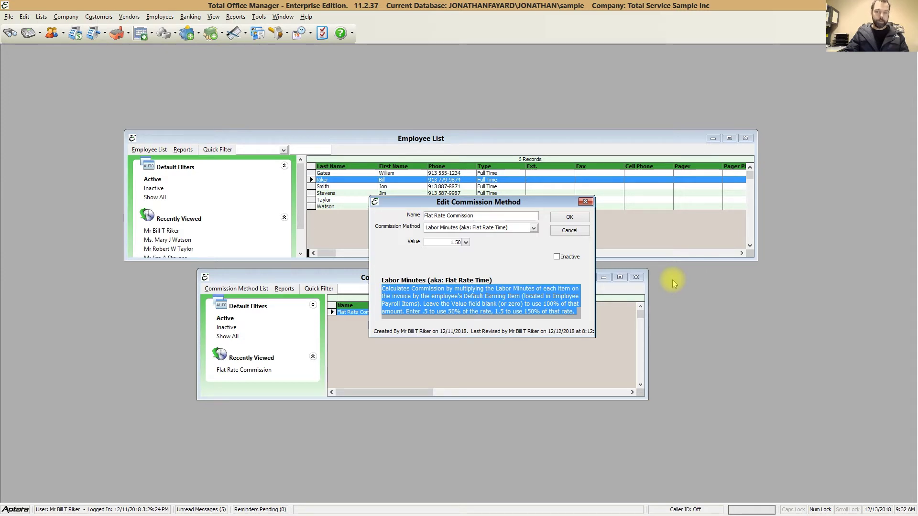
click(451, 242)
drag(451, 243, 464, 248)
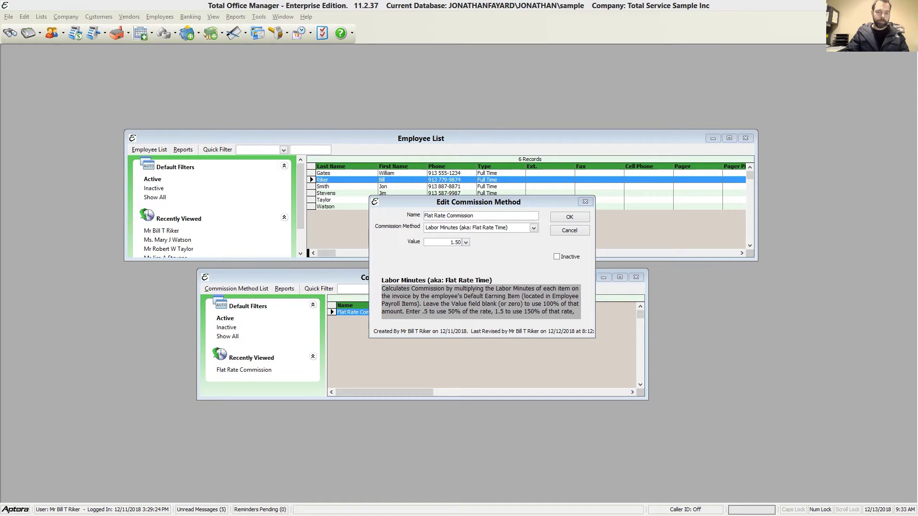
click(570, 218)
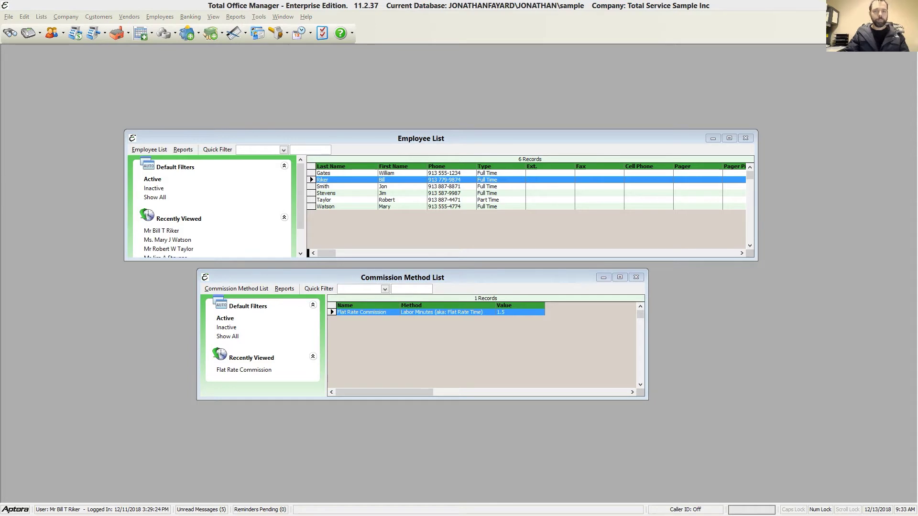
Open the invoice item list and close the commission method and employee lists
click(93, 19)
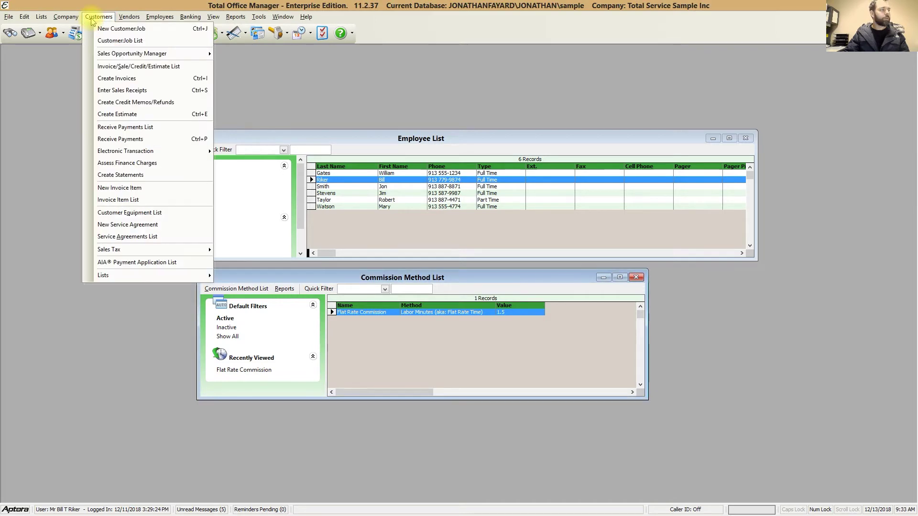
click(117, 199)
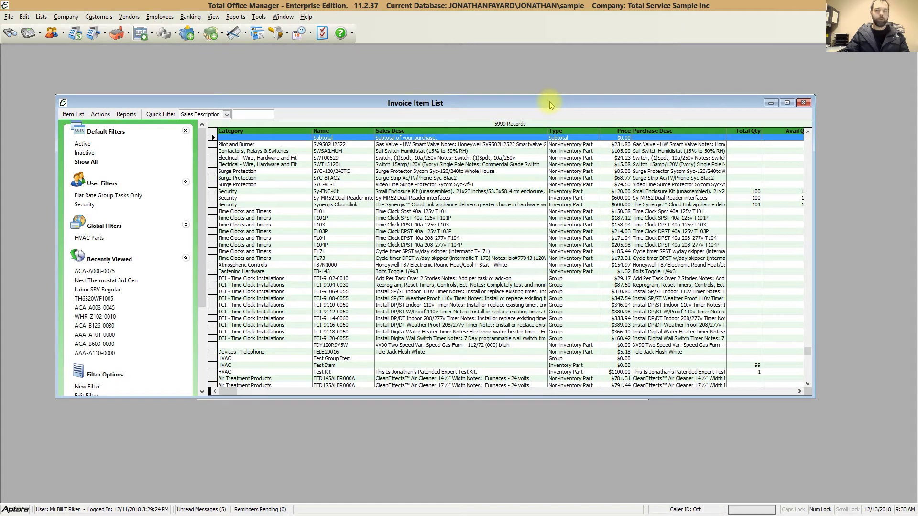
drag(549, 101, 558, 336)
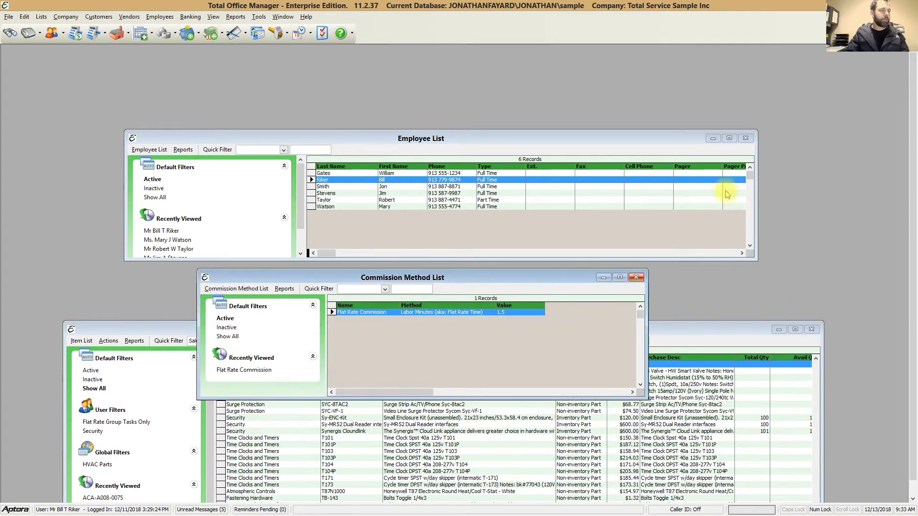
click(746, 138)
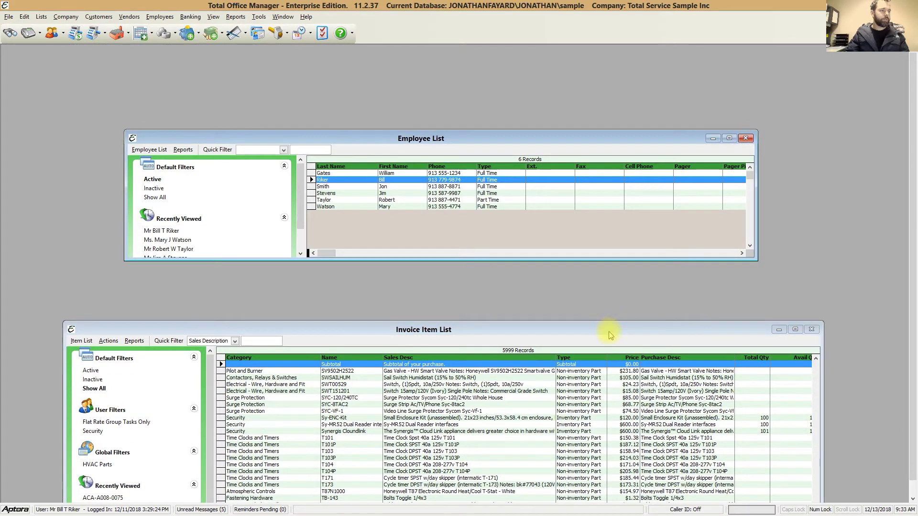
drag(609, 330, 616, 100)
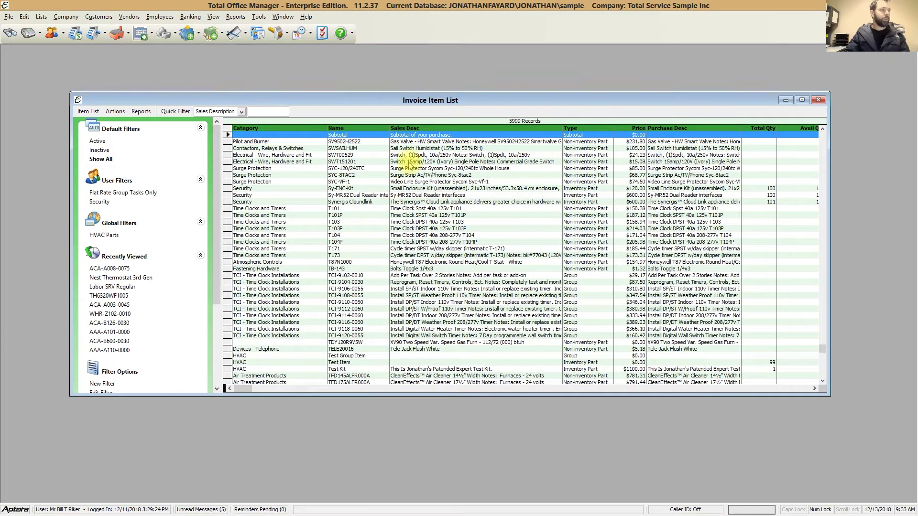
Start a new invoice item with the type set to Group
right_click(424, 156)
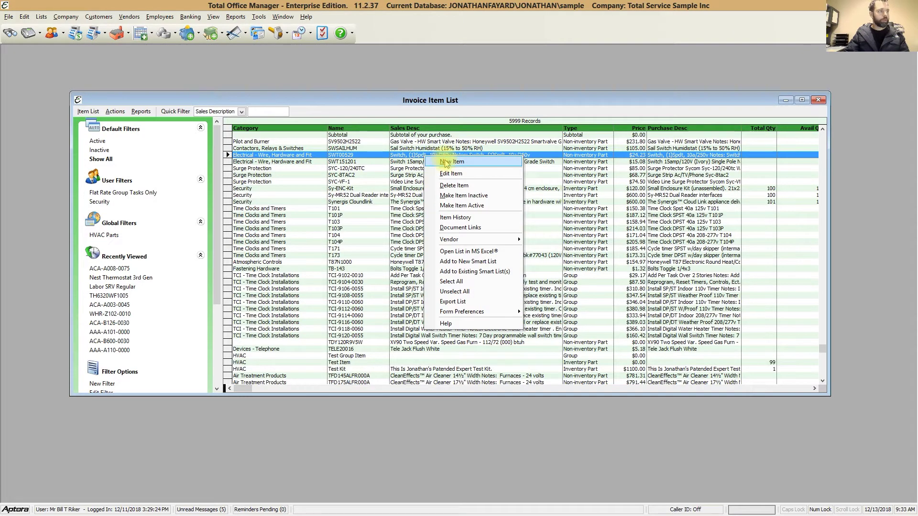
click(445, 162)
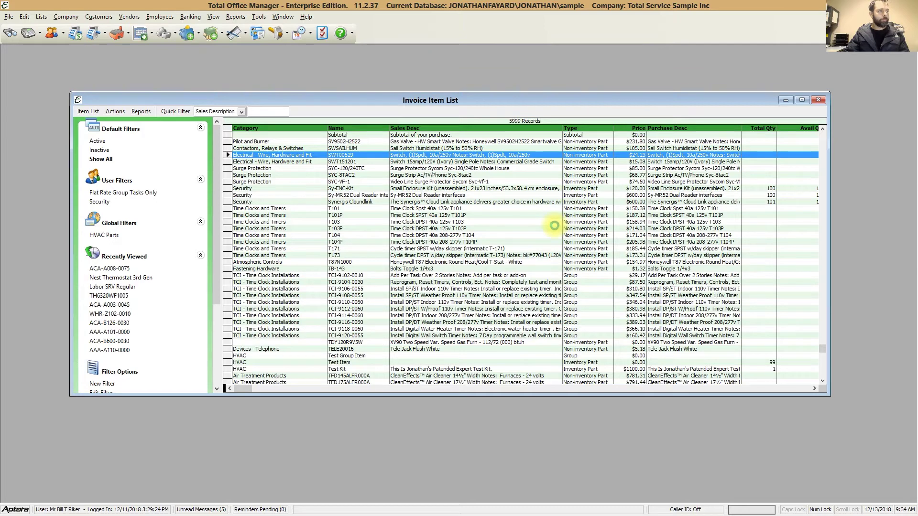
drag(446, 135, 442, 161)
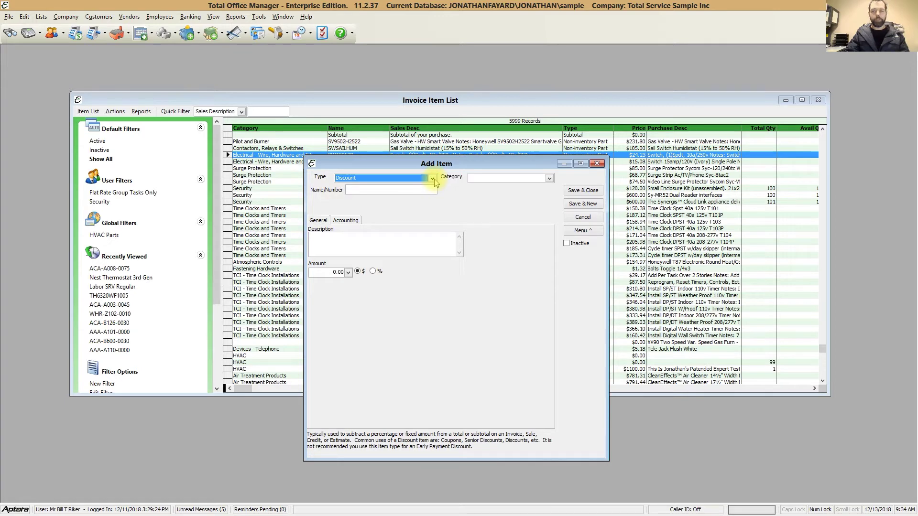
click(433, 179)
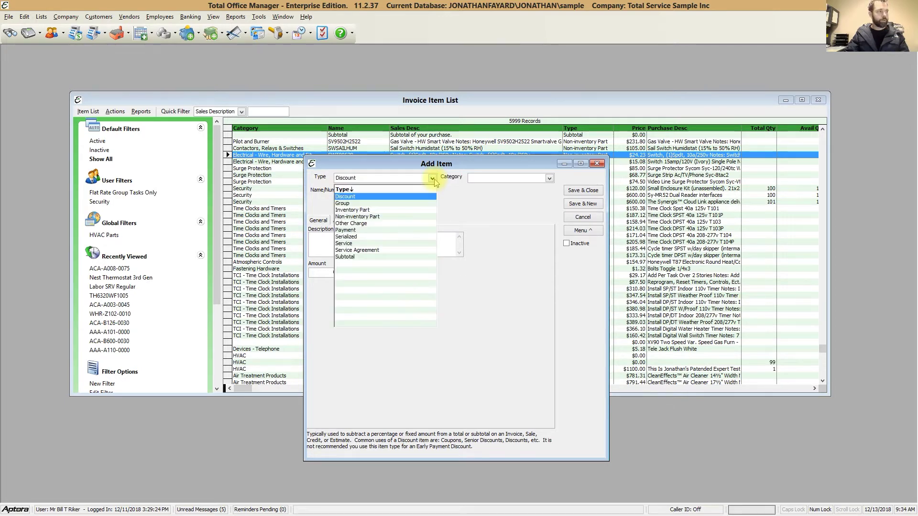
click(350, 210)
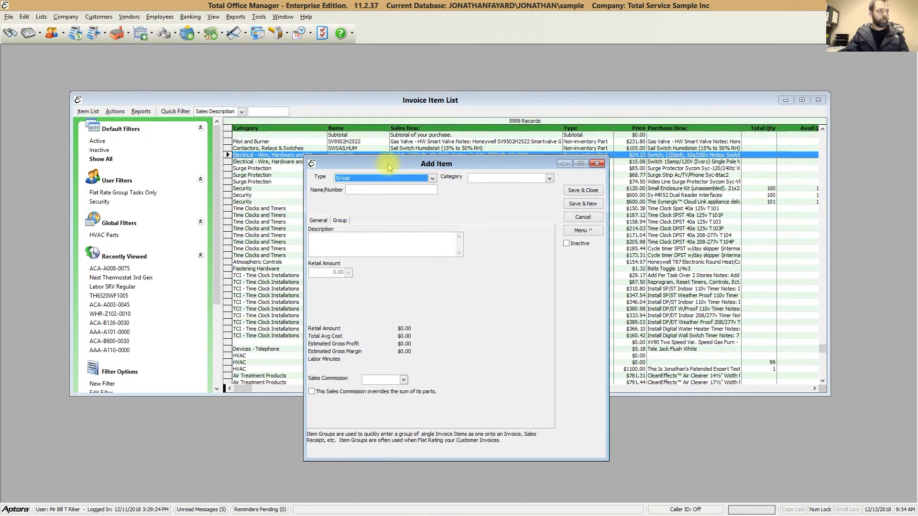
Start a second new item of type Non-inventory Part, compare its form side by side with the Group item form, and close both unsaved
right_click(537, 182)
click(545, 185)
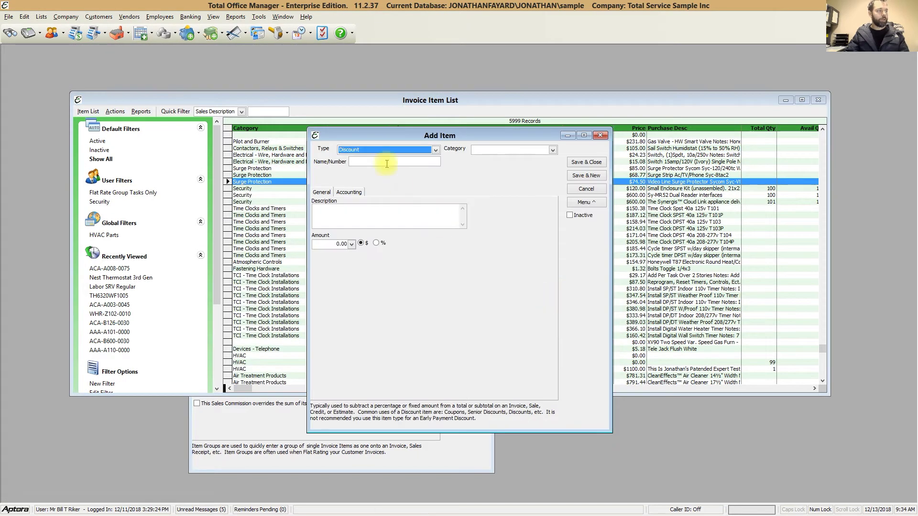
click(435, 150)
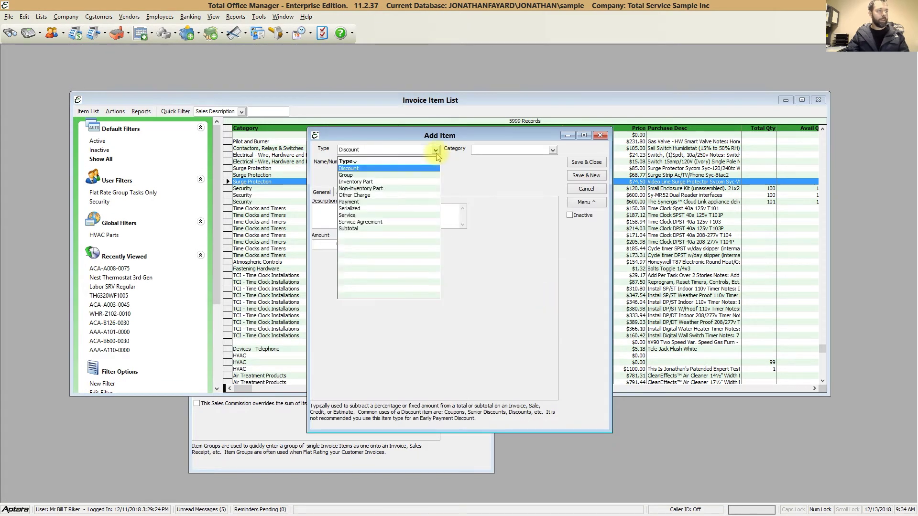
click(390, 189)
drag(425, 135, 602, 184)
click(446, 419)
drag(433, 170, 376, 172)
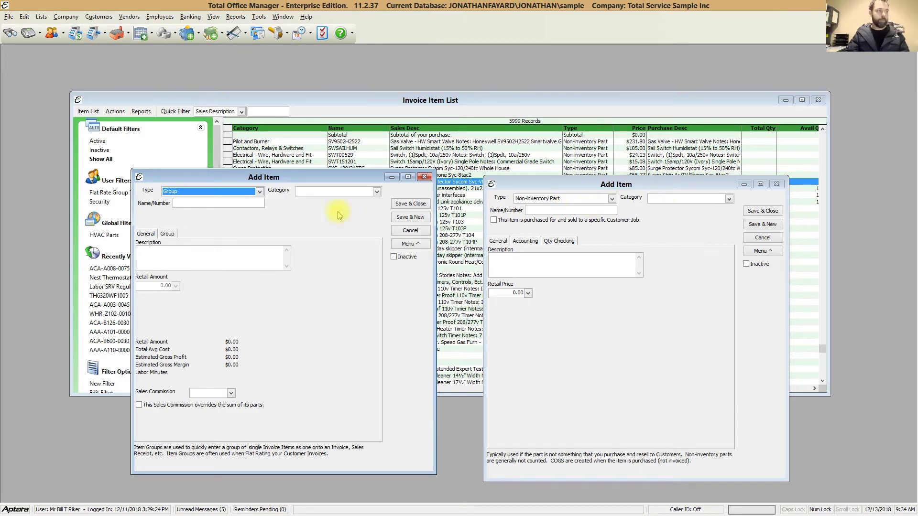
drag(206, 179, 226, 184)
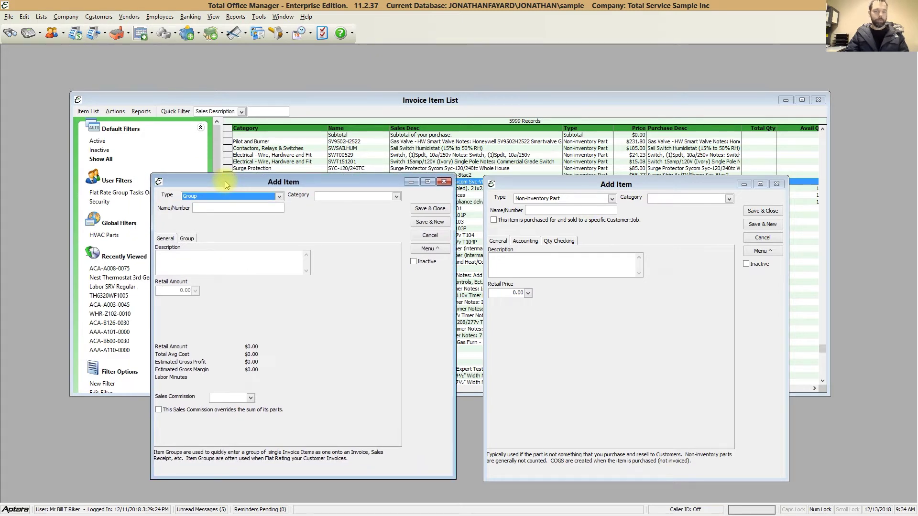
click(444, 183)
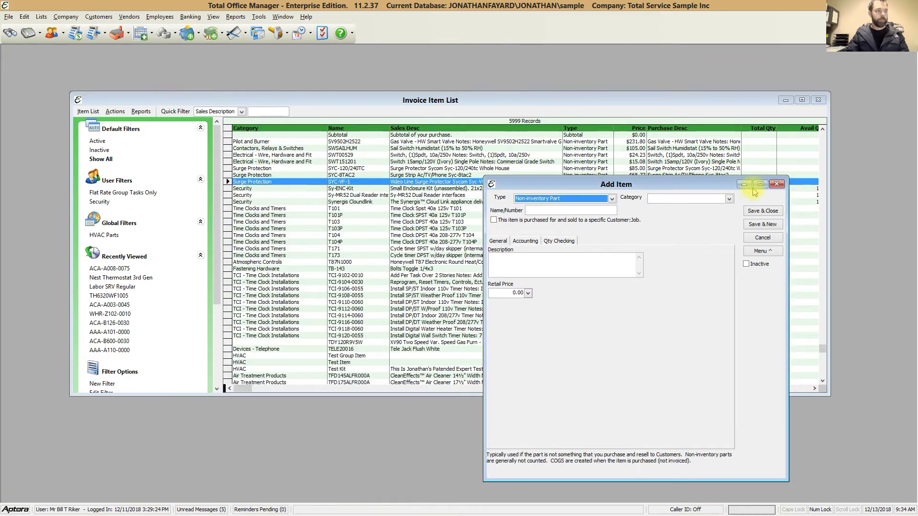
click(776, 184)
Filter the invoice item list by Sales Description for "nest"
click(269, 112)
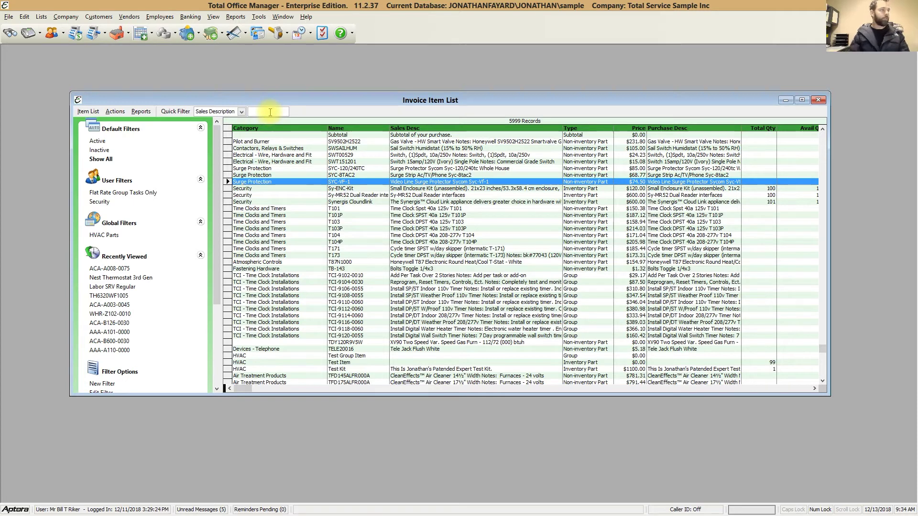
click(242, 111)
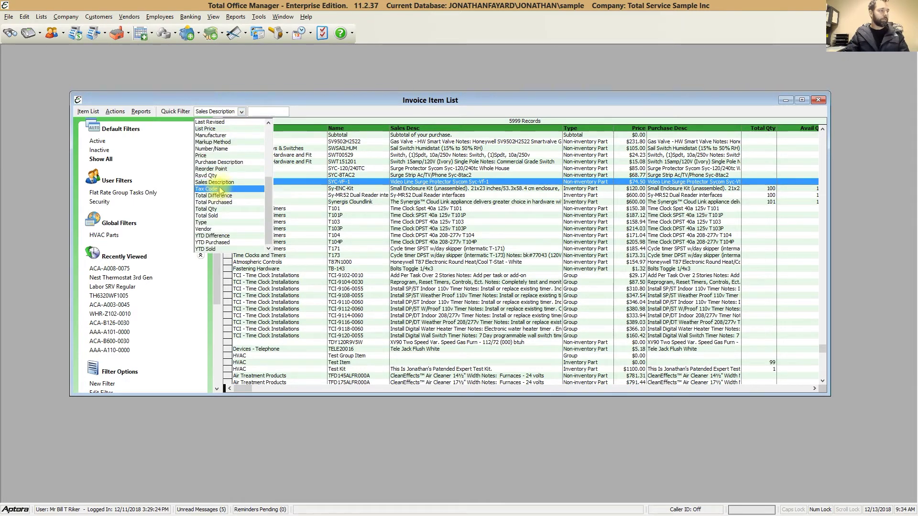
click(218, 183)
click(263, 110)
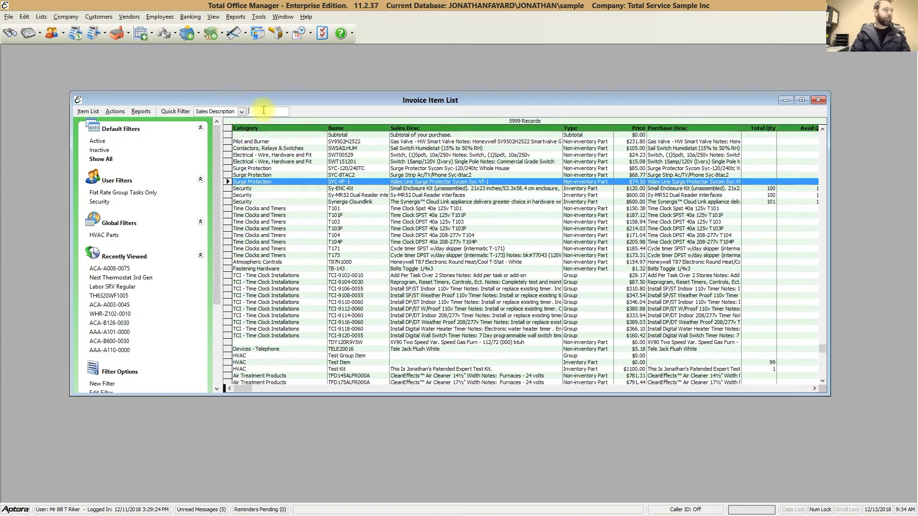
text(nest)
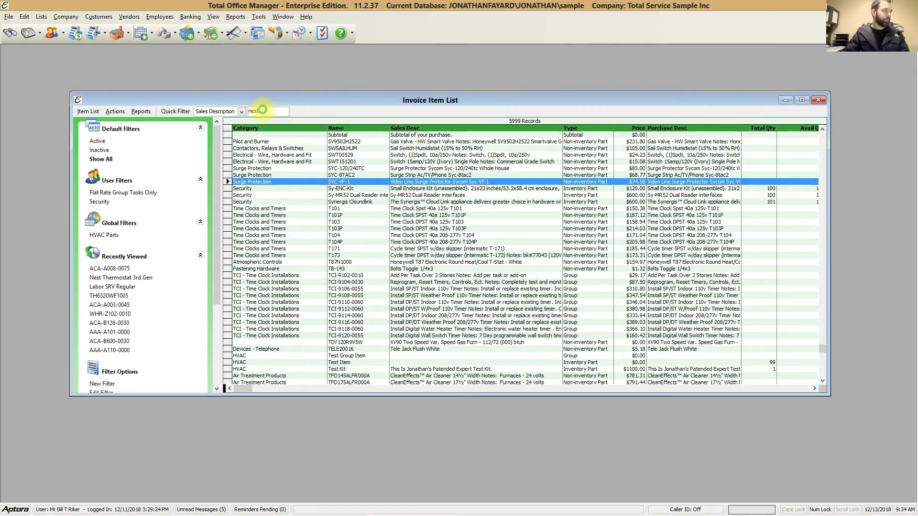
key(Return)
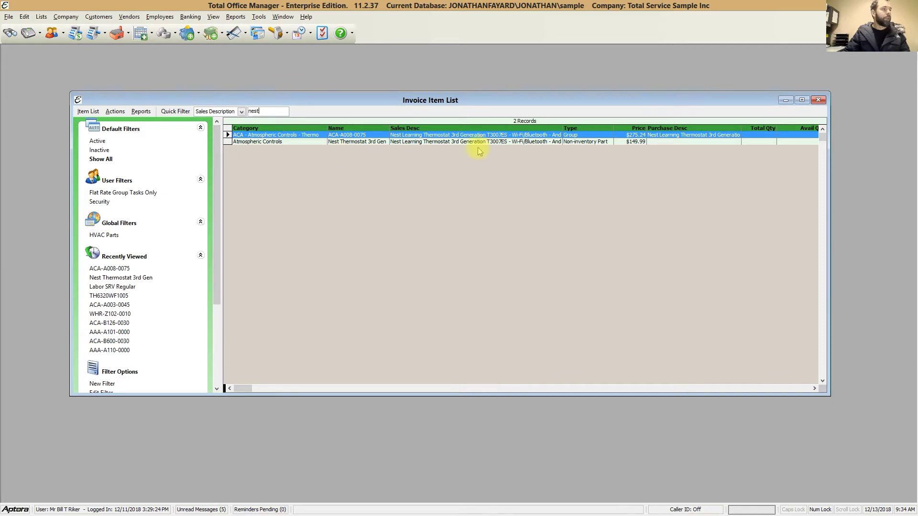
Open the Nest Thermostat 3rd Gen non-inventory part from the filtered invoice item list
click(461, 142)
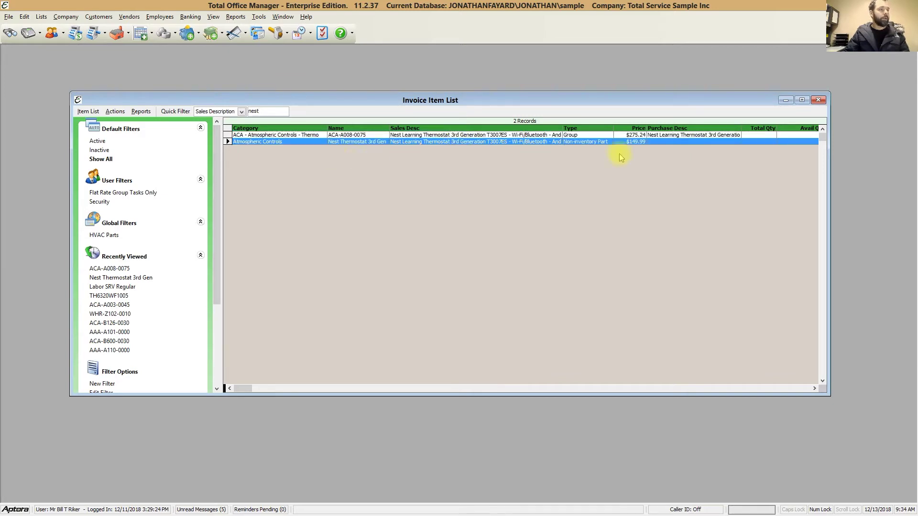
click(585, 136)
click(572, 144)
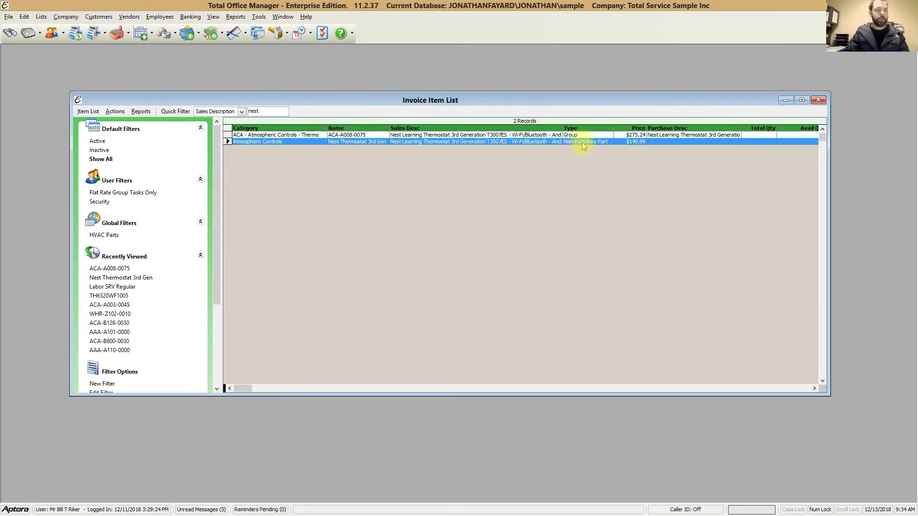
double_click(582, 143)
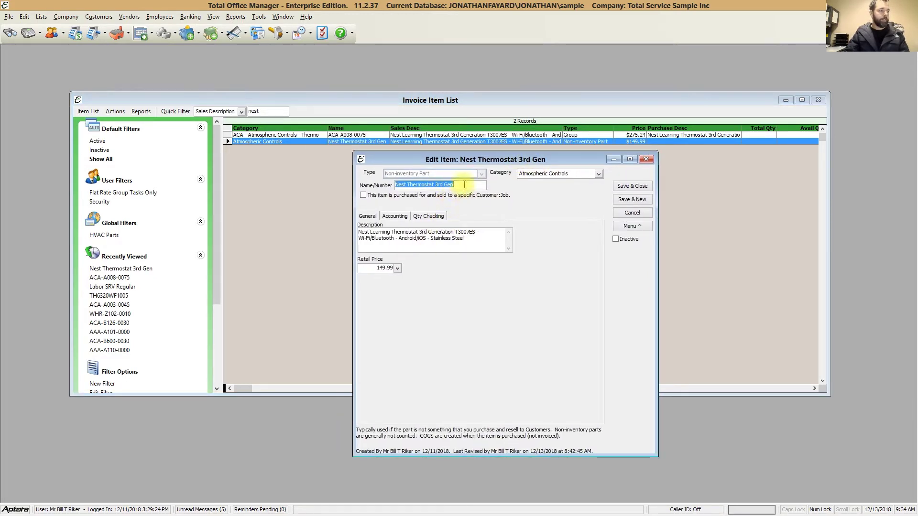
Examine the thermostat part's name, description and retail price, plus its accounting and quantity checking settings
click(462, 186)
drag(468, 188, 402, 186)
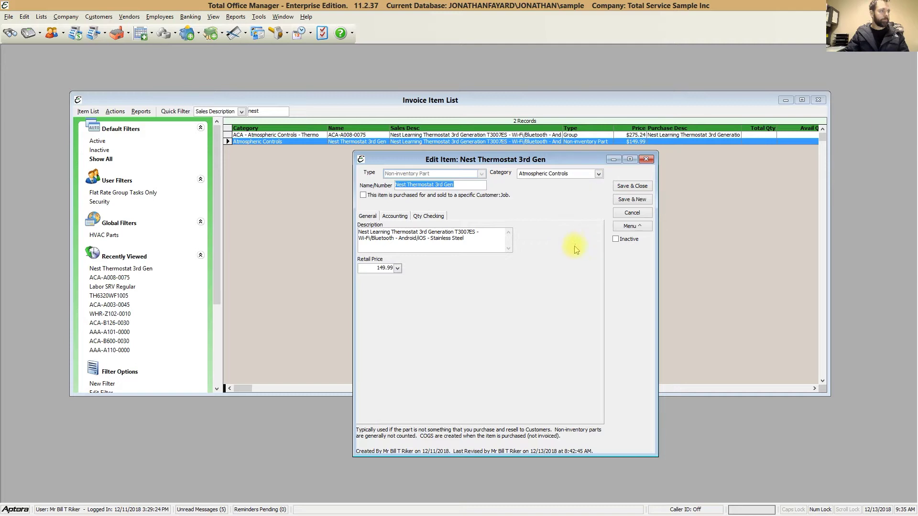
click(493, 241)
click(494, 241)
click(380, 268)
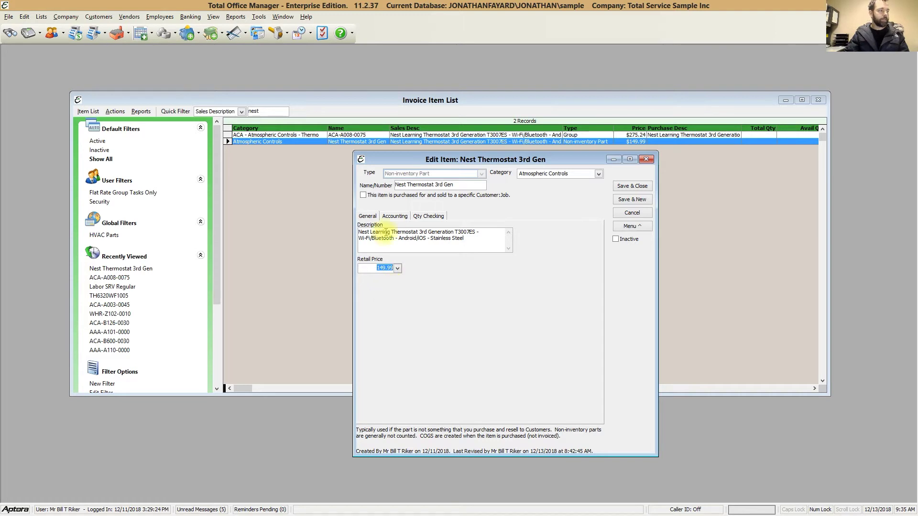
click(394, 216)
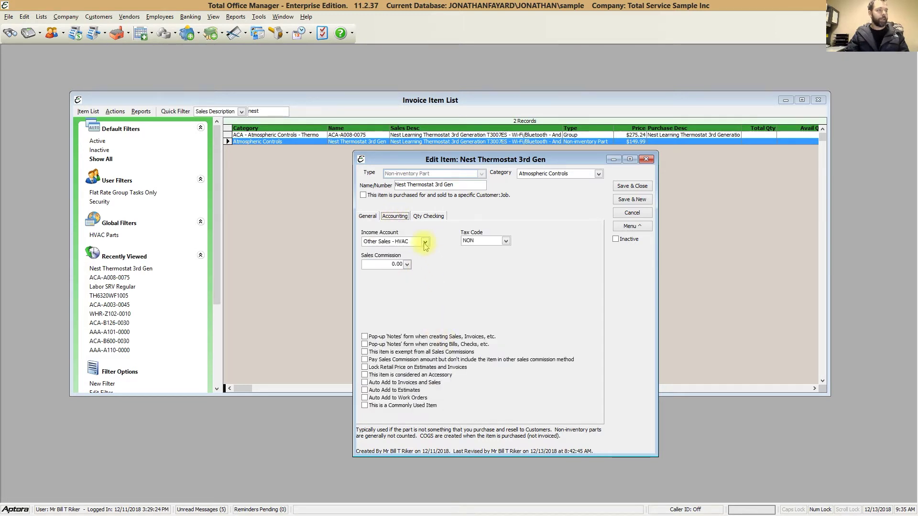
click(429, 216)
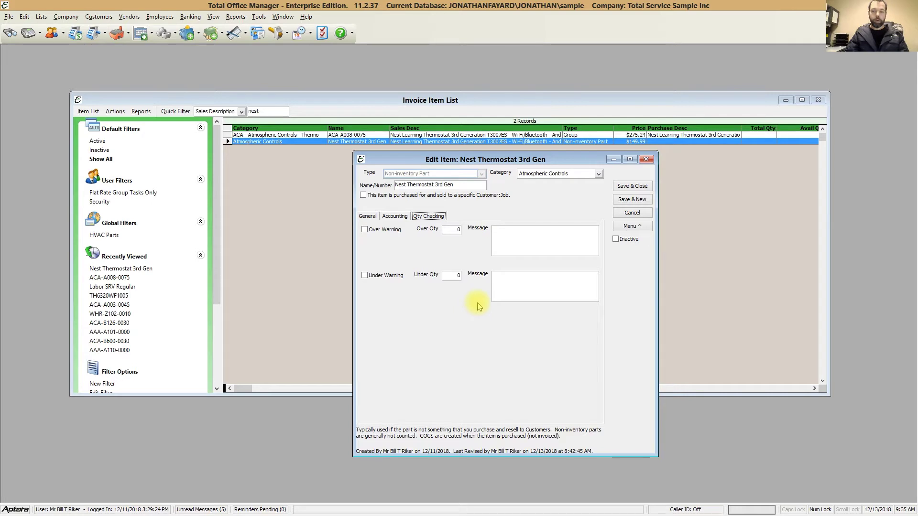
click(368, 216)
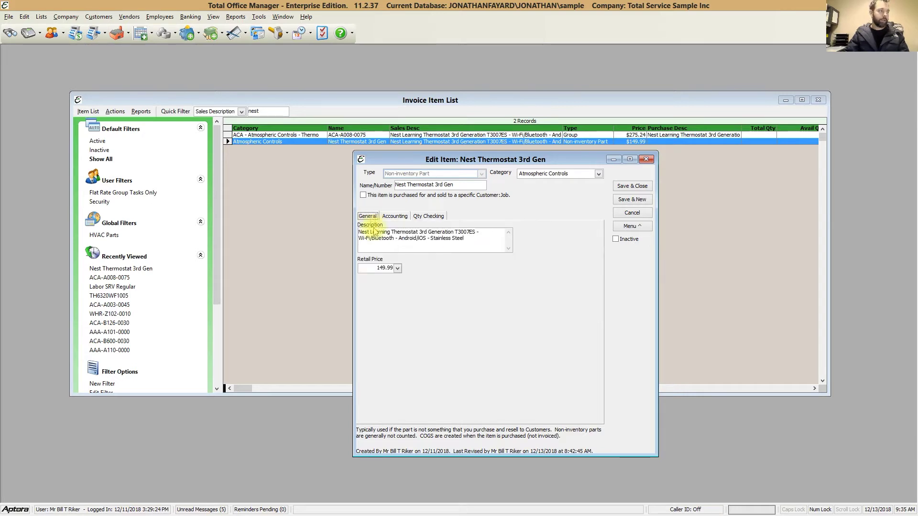
Open the ACA-A008-0075 group item and place its form beside the Nest Thermostat 3rd Gen form
drag(528, 159, 486, 170)
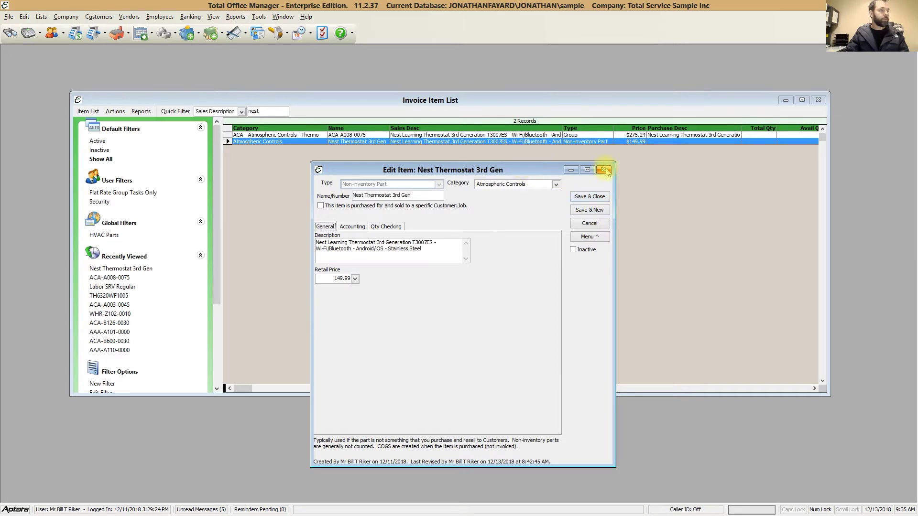
drag(515, 175, 327, 188)
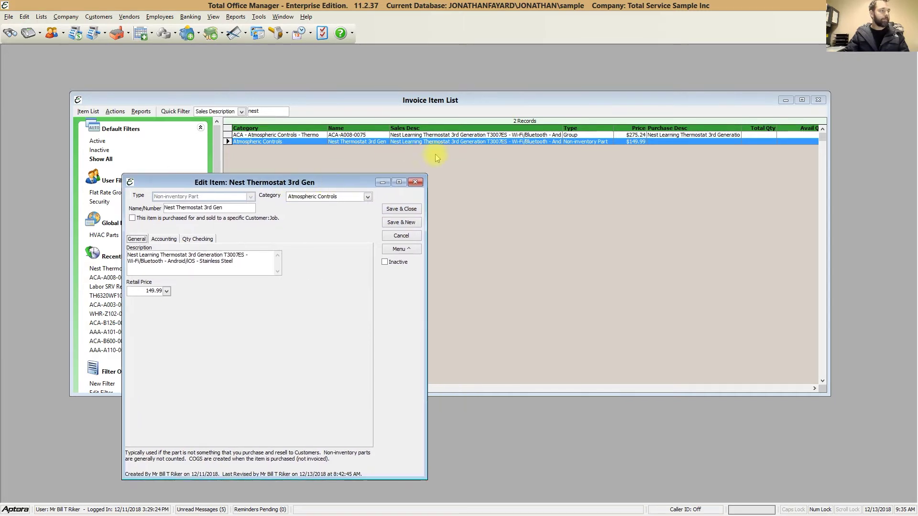
click(456, 136)
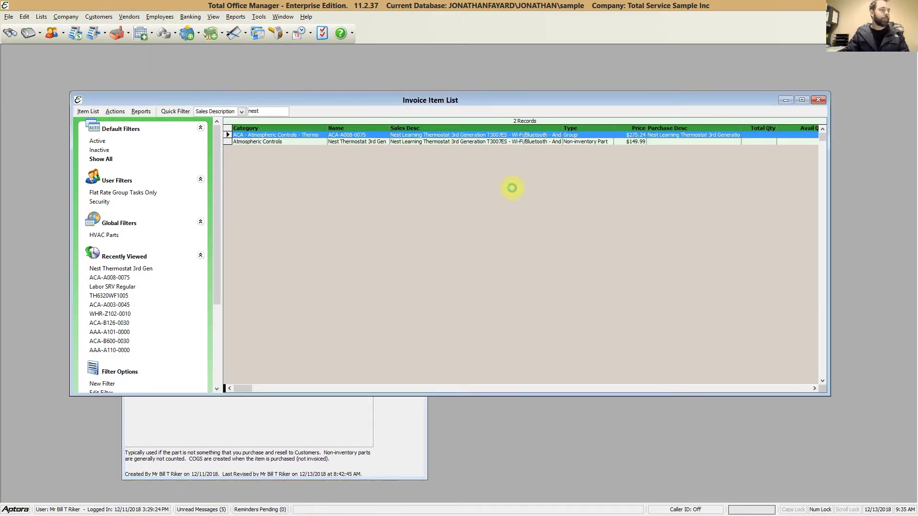
double_click(511, 188)
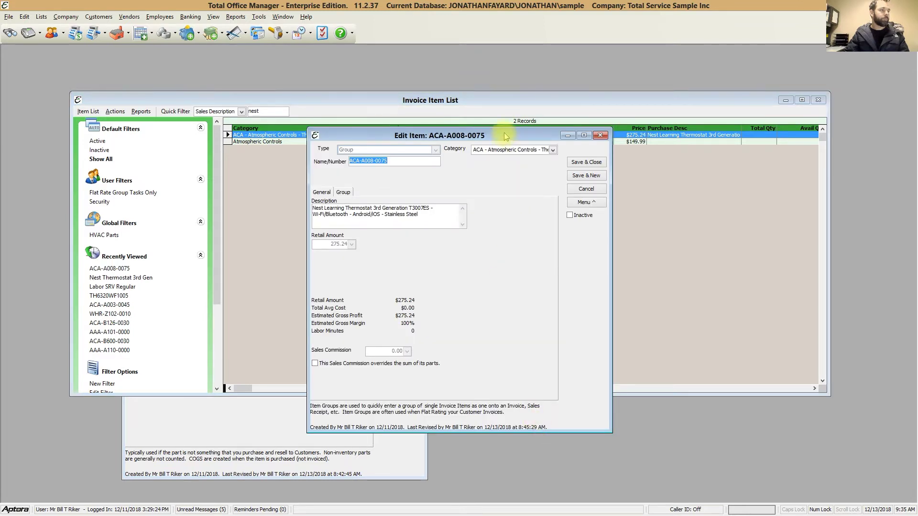
click(412, 415)
drag(348, 188, 373, 186)
Examine the parts of the group item's name code ACA-A008-0075 and its description
click(558, 205)
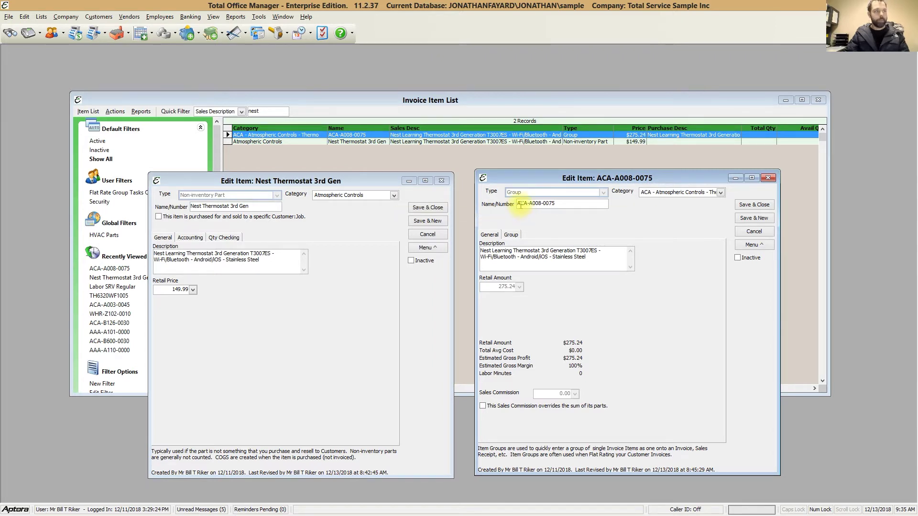
drag(561, 205, 503, 206)
click(529, 206)
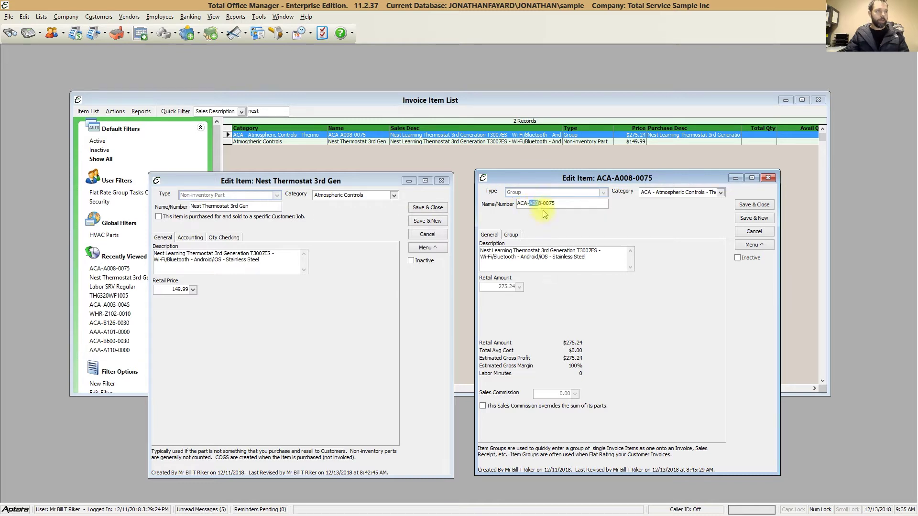
drag(539, 204, 531, 203)
click(532, 204)
drag(529, 204, 538, 204)
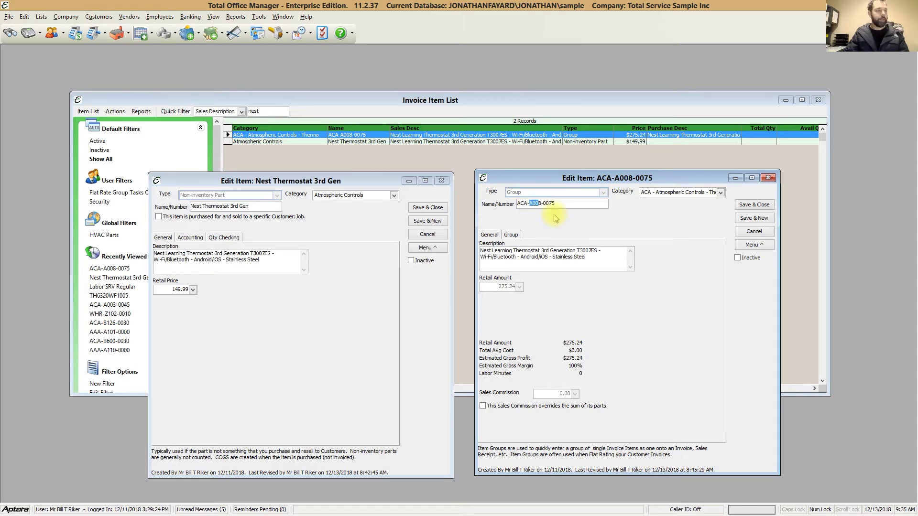
drag(555, 204, 549, 204)
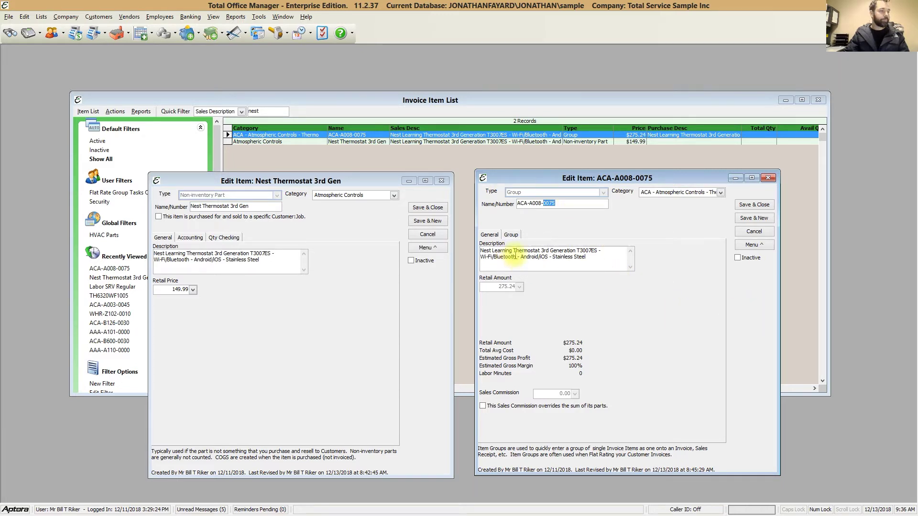
click(553, 260)
click(553, 260)
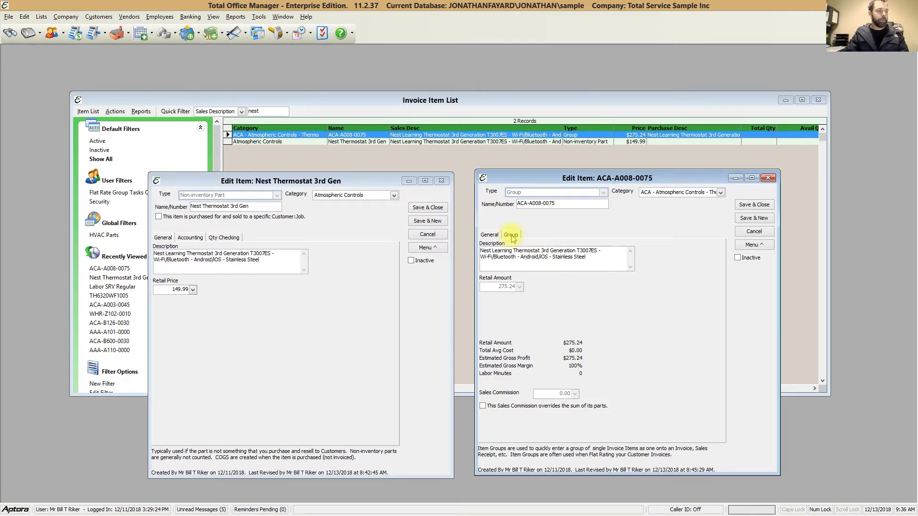
Show the component items of the ACA-A008-0075 group and compare them with the Nest Thermostat 3rd Gen part
click(511, 235)
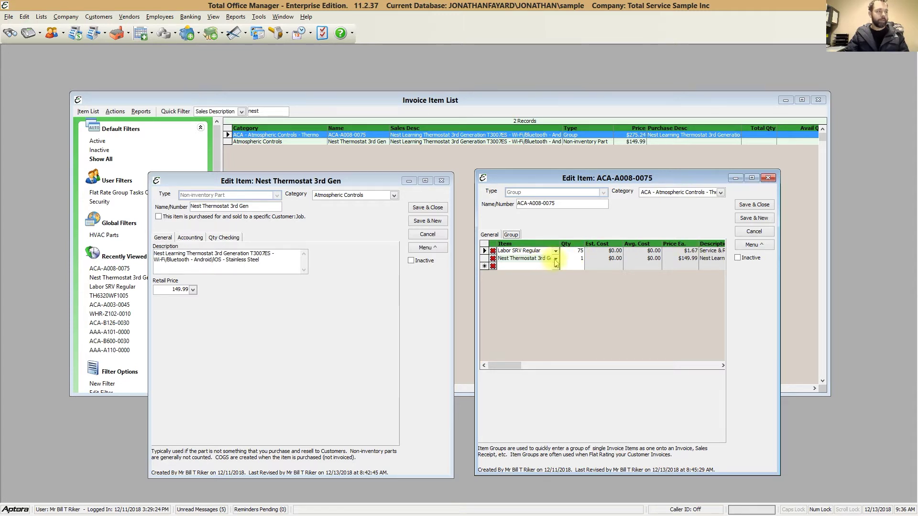
drag(263, 183, 260, 181)
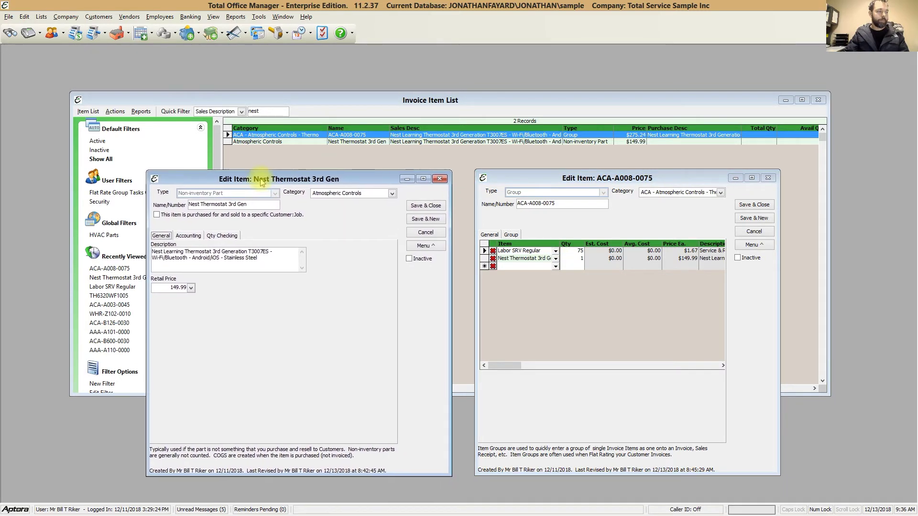
click(528, 262)
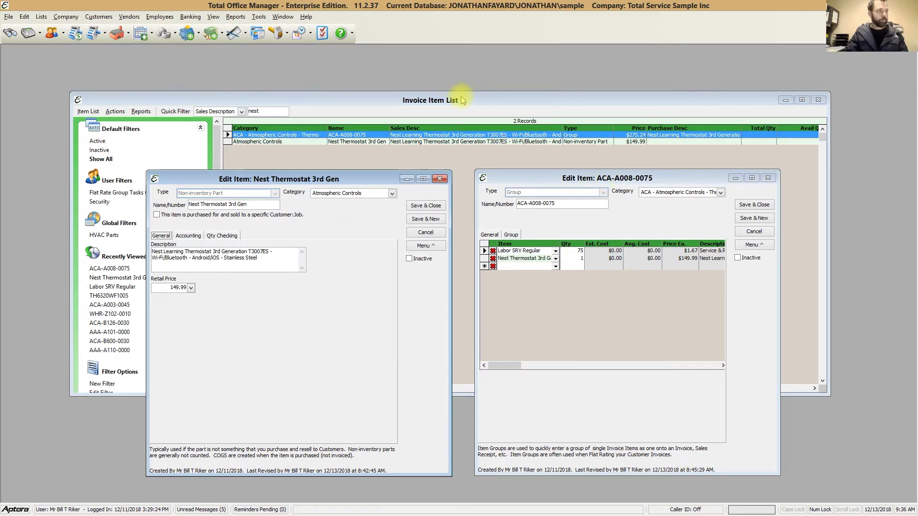
Bring the invoice item list forward and apply the Flat Rate Group Tasks Only user filter
drag(471, 99, 484, 76)
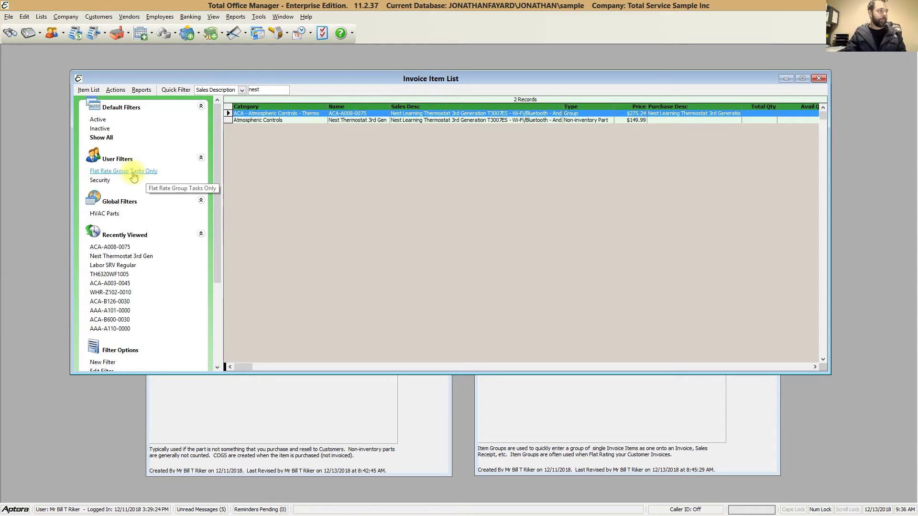
key(ctrl)
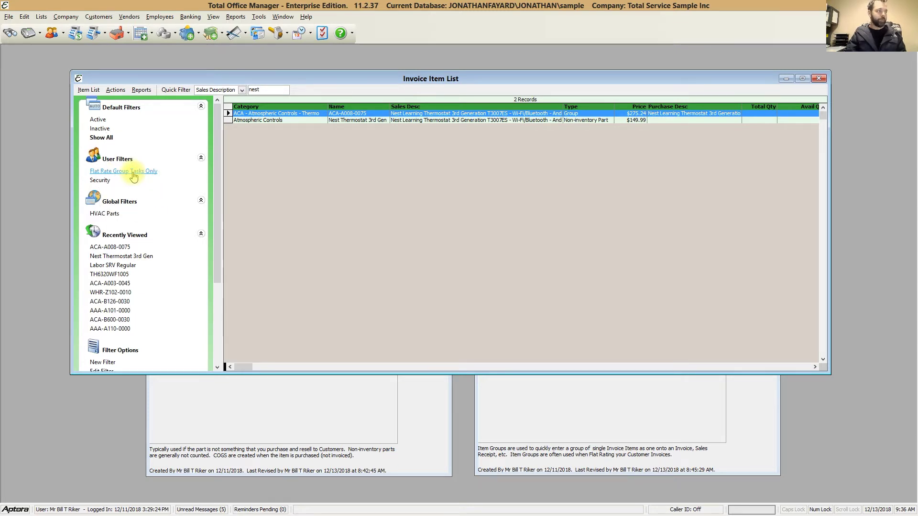
click(133, 174)
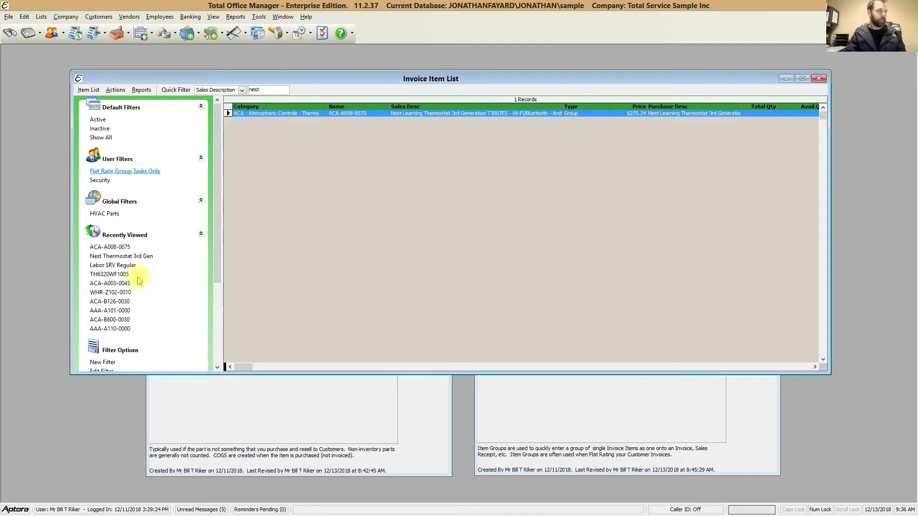
Review the Flat Rate Group Tasks Only filter's definition without changing it, and clear the item list's quick filter text
scroll(213, 262, down, 1)
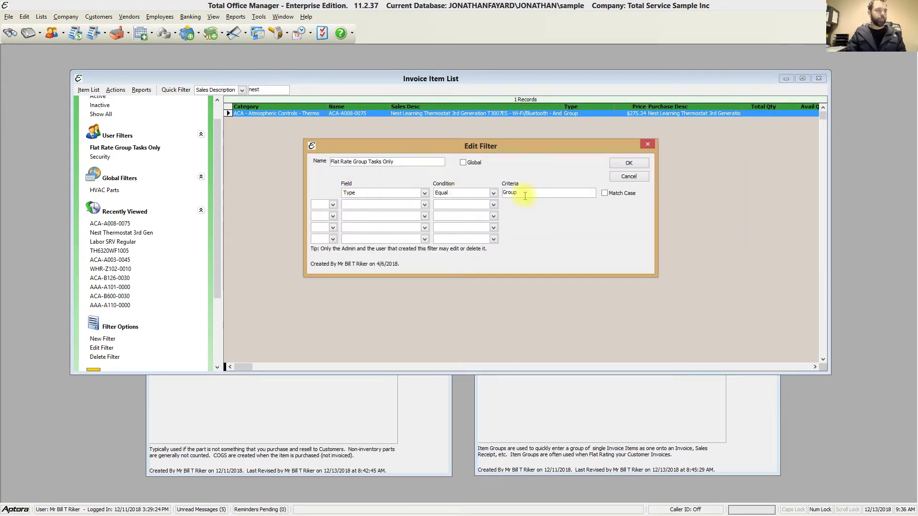
click(628, 177)
double_click(269, 92)
key(BackSpace)
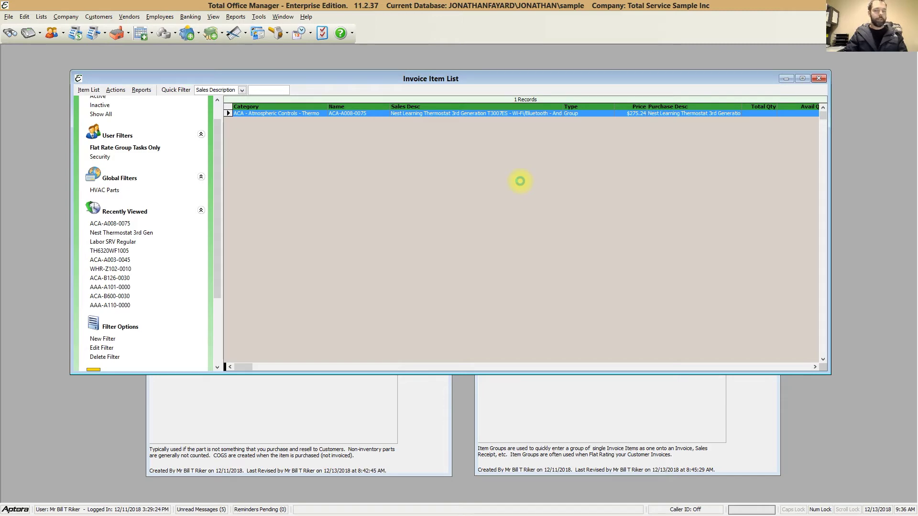
Browse the filtered flat rate group items from the service and trip charges through the atmospheric controls tasks
click(520, 181)
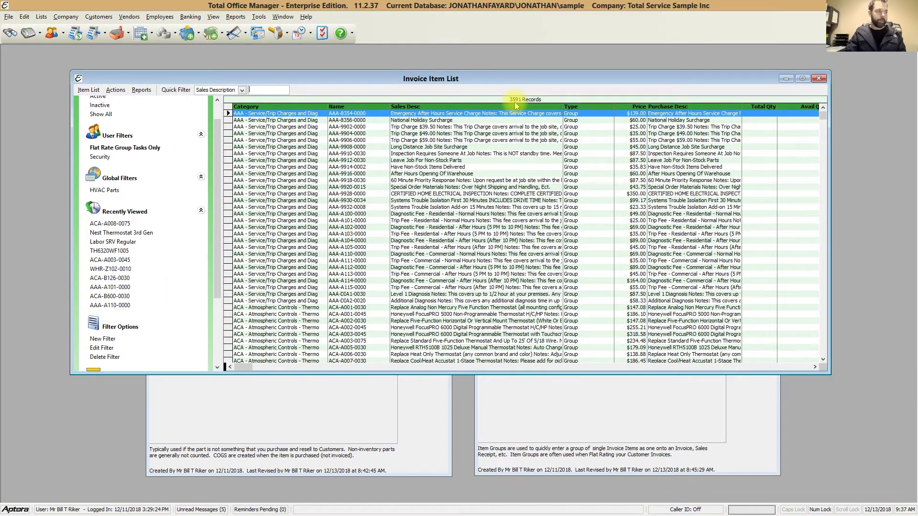
click(452, 200)
click(449, 273)
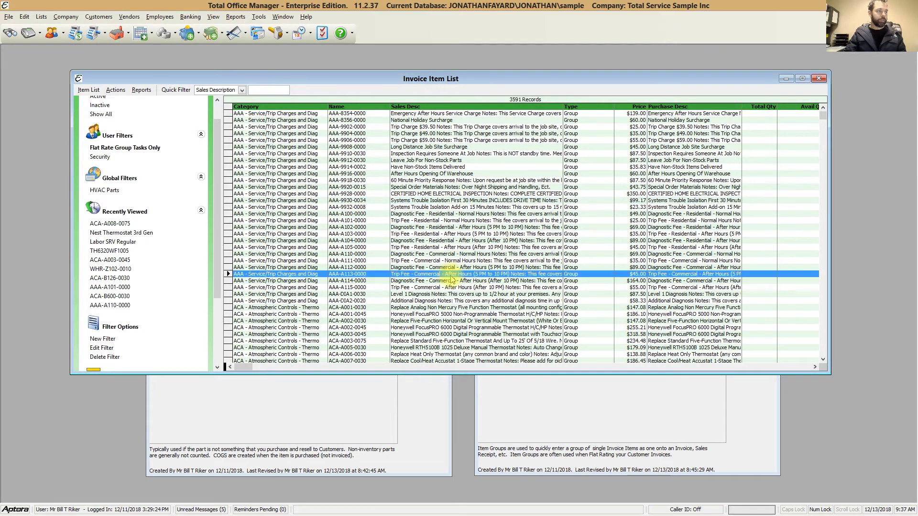
click(451, 227)
scroll(466, 269, down, 1)
scroll(466, 268, down, 3)
click(633, 294)
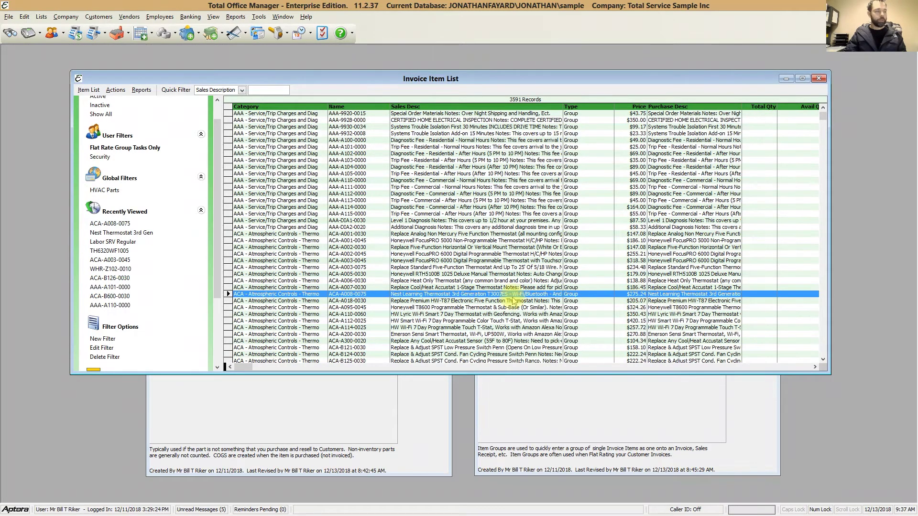
click(435, 268)
scroll(439, 311, down, 2)
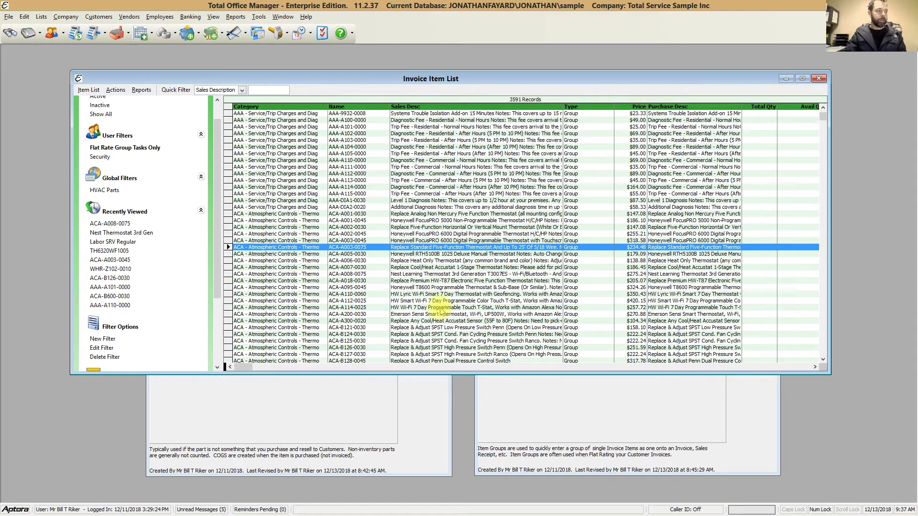
scroll(439, 311, down, 6)
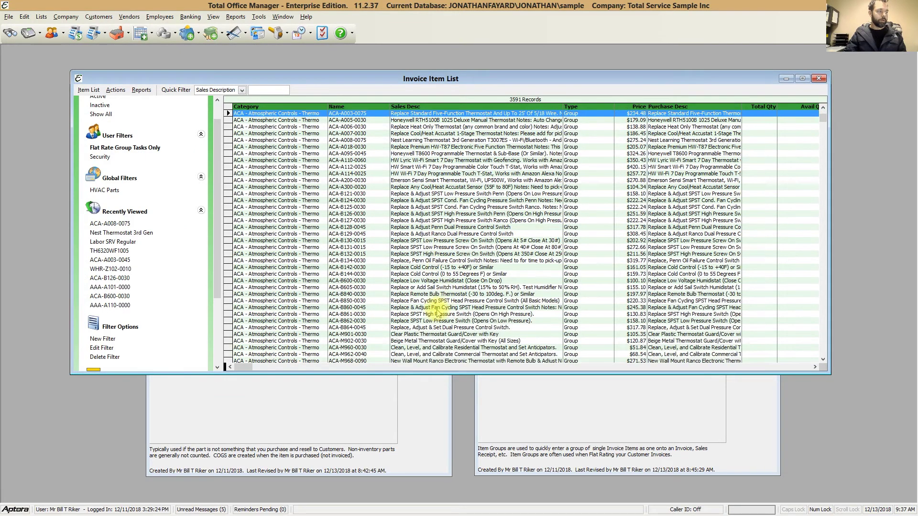
click(371, 308)
scroll(367, 314, down, 2)
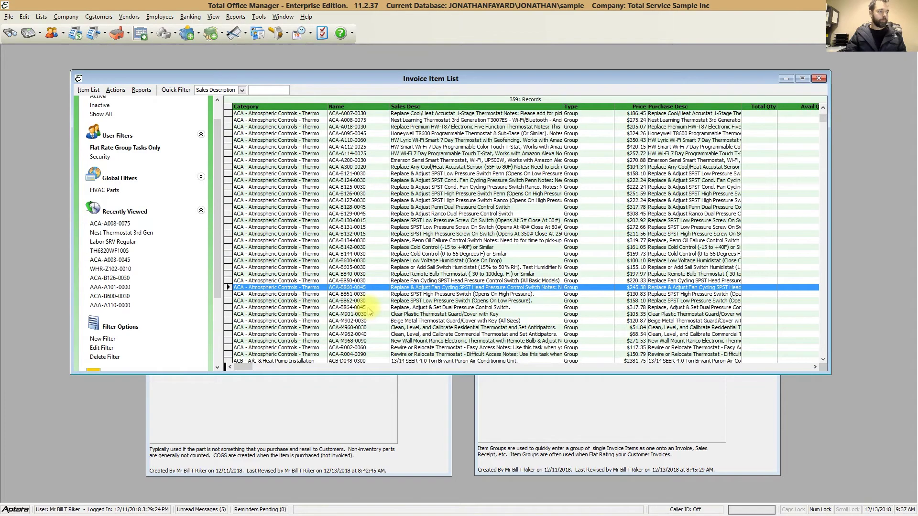
Open the ACA-R004-0090 rewire thermostat group, review its component items and their descriptions, and close it without changes
click(367, 329)
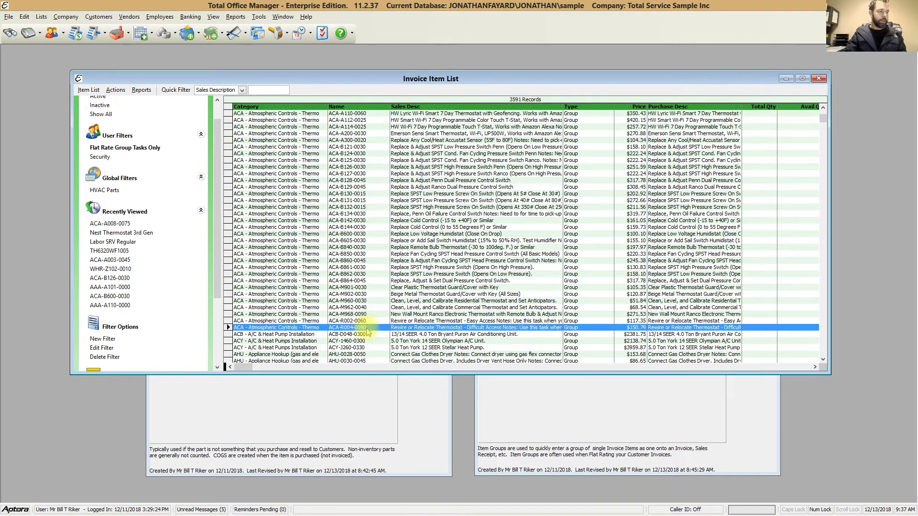
right_click(523, 330)
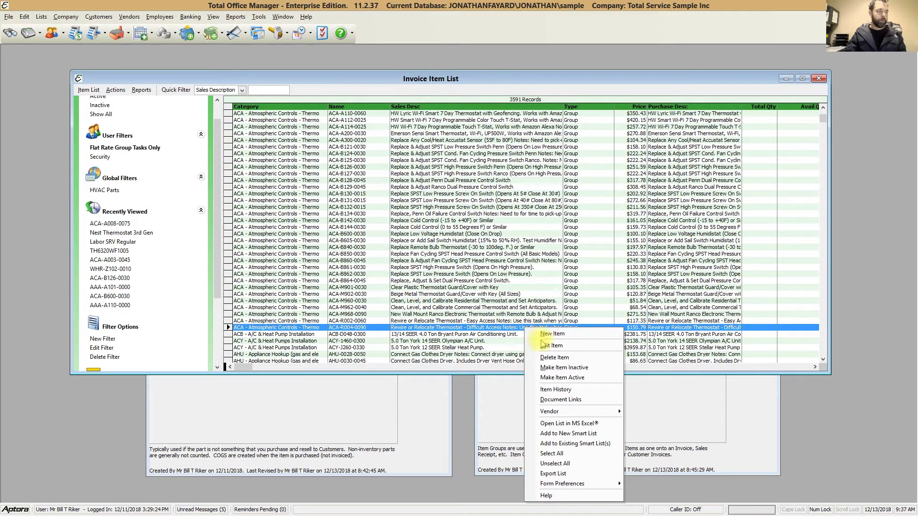
click(541, 342)
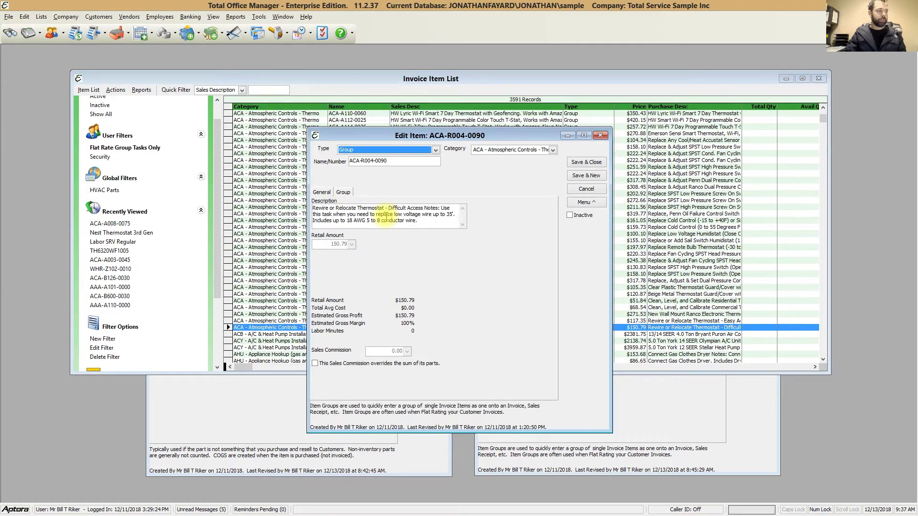
click(343, 193)
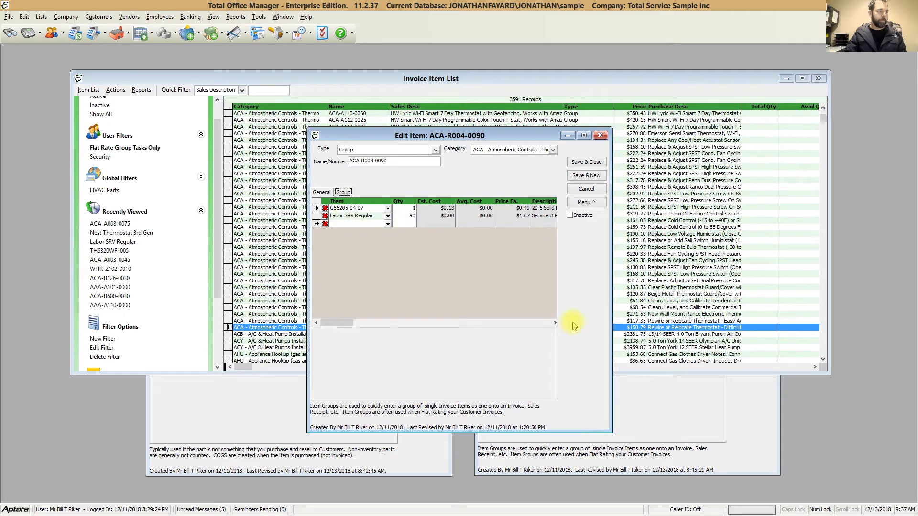
click(555, 323)
click(555, 324)
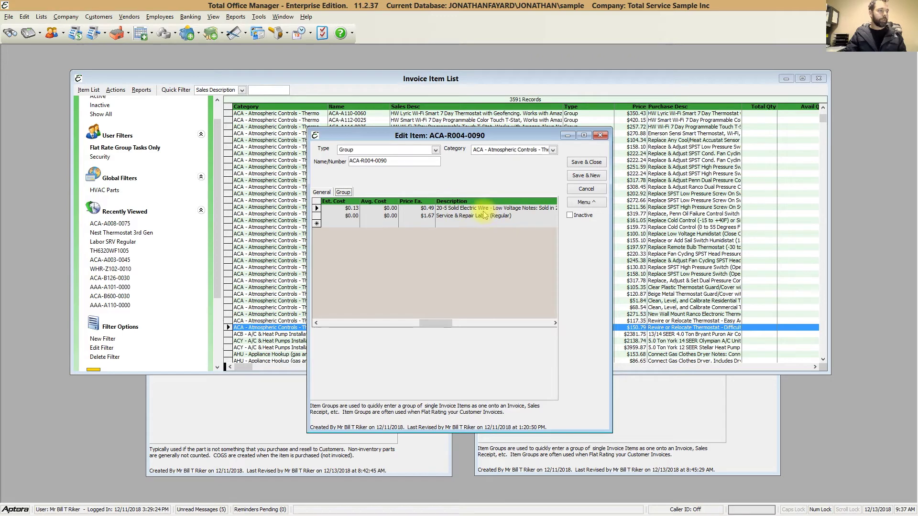
click(402, 324)
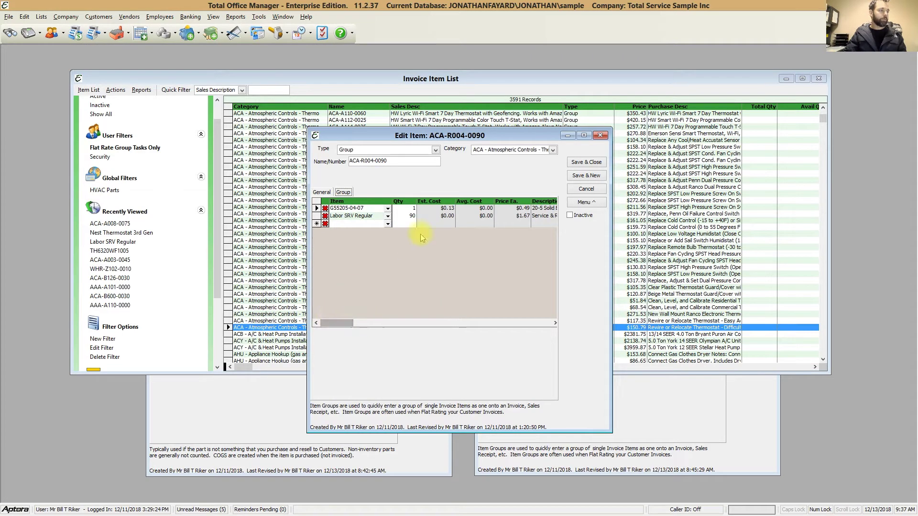
click(600, 136)
Bring the Nest Thermostat 3rd Gen and ACA-A008-0075 item windows in front of the item list, side by side
click(579, 407)
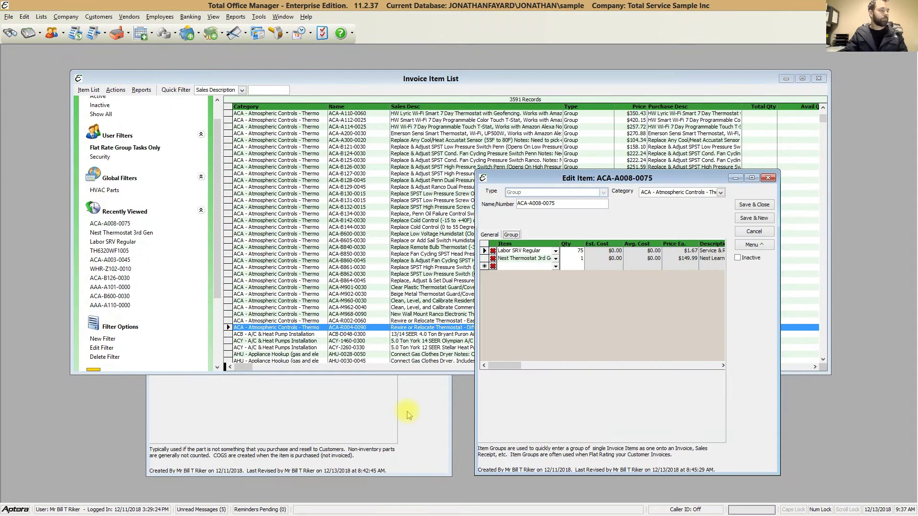
click(410, 411)
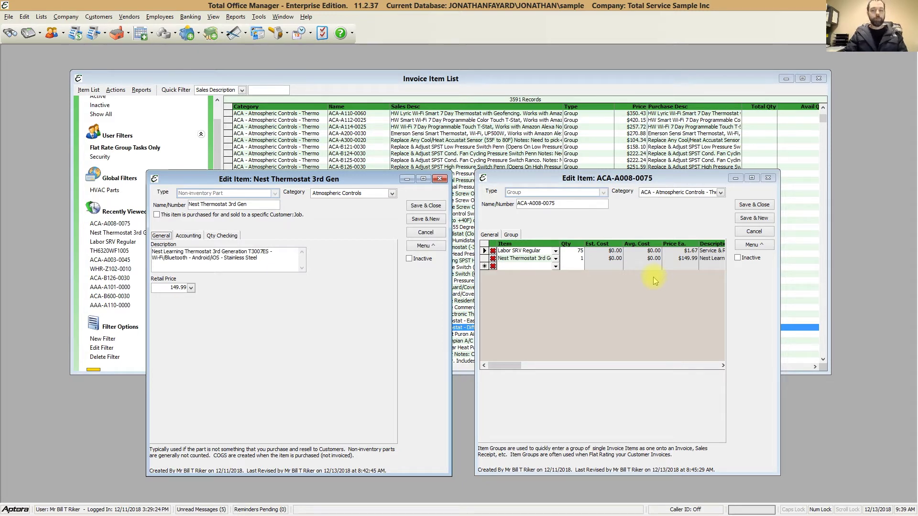
click(653, 180)
drag(653, 180, 646, 178)
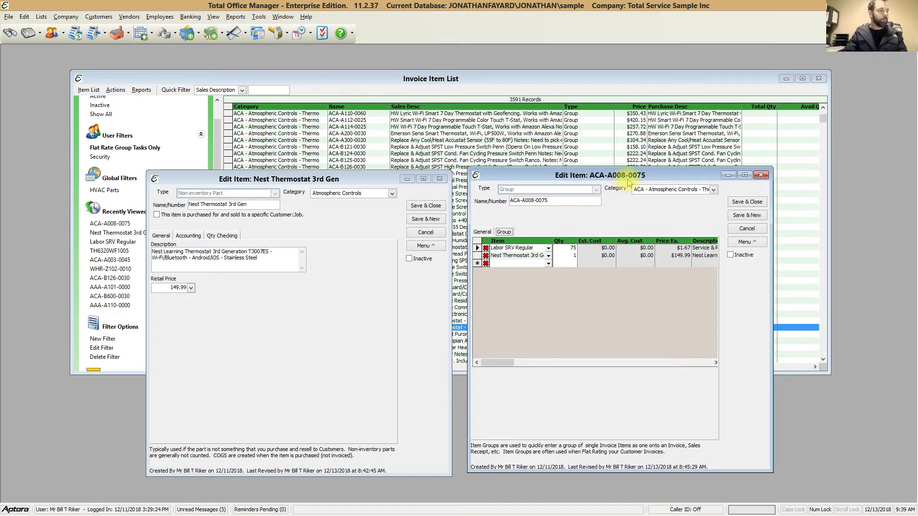
drag(628, 180, 625, 190)
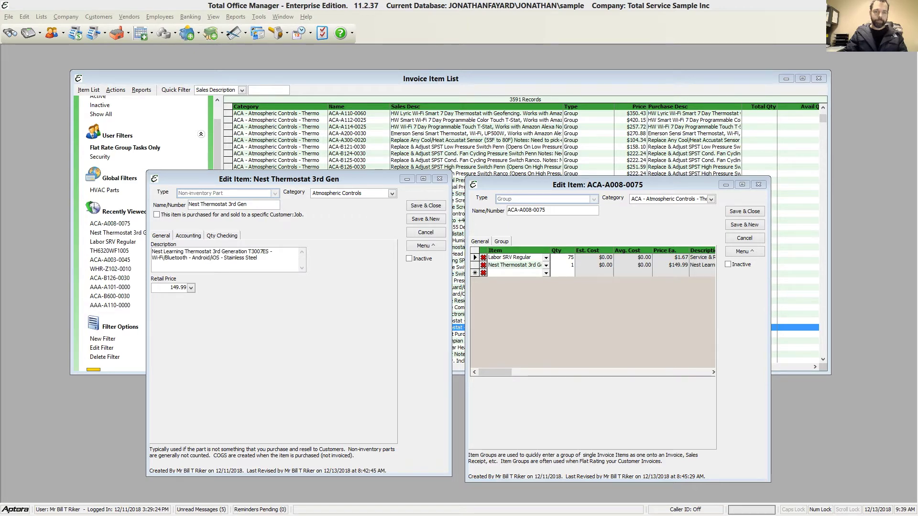
drag(575, 189, 574, 185)
Show the document links of the ACA-A008-0075 group and position their list below the group's item rows
click(742, 248)
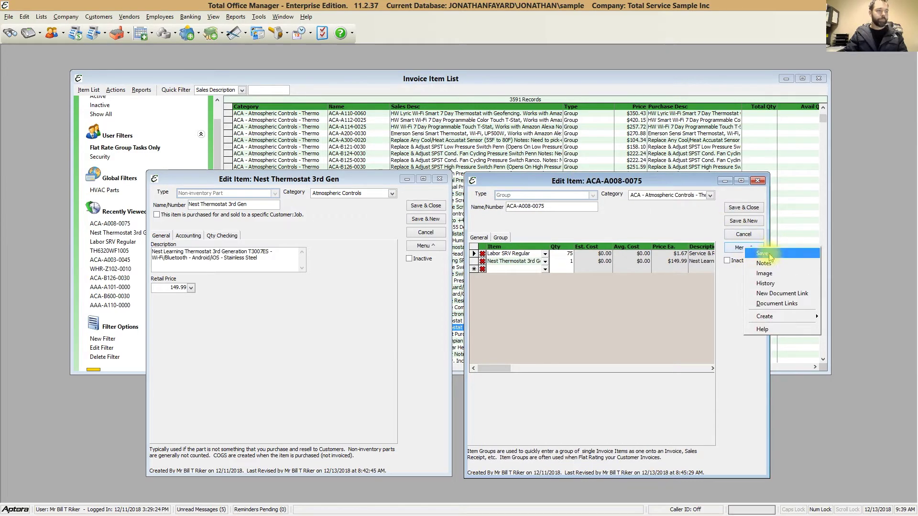
click(777, 304)
drag(703, 207, 686, 278)
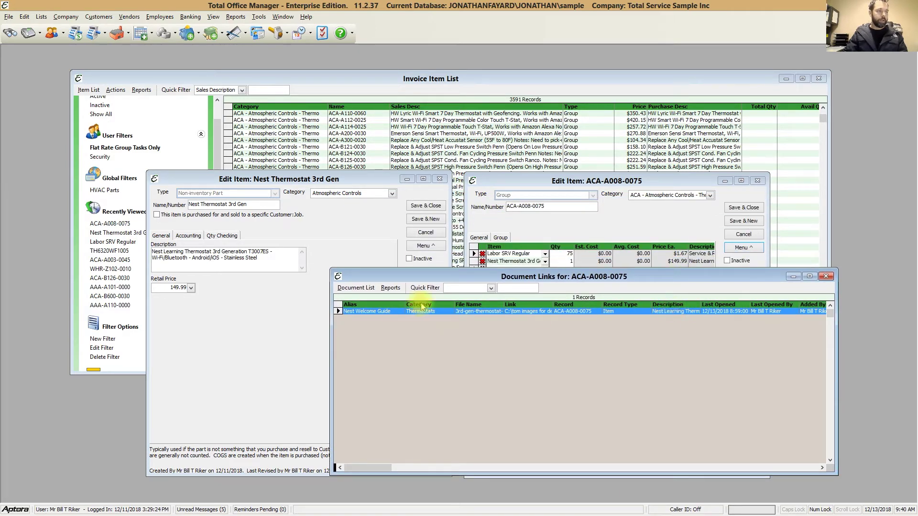
Show the blank new document link form for the ACA-A008-0075 group and close it without adding a link
click(743, 263)
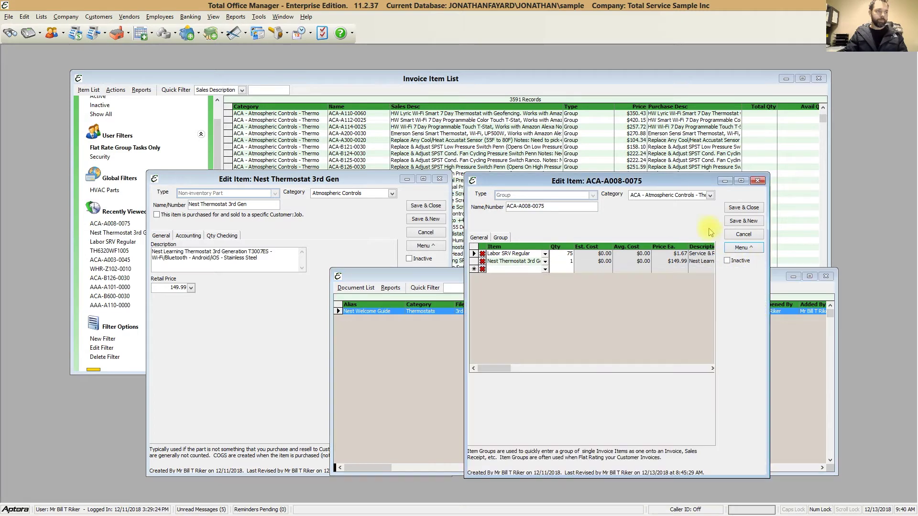
click(744, 248)
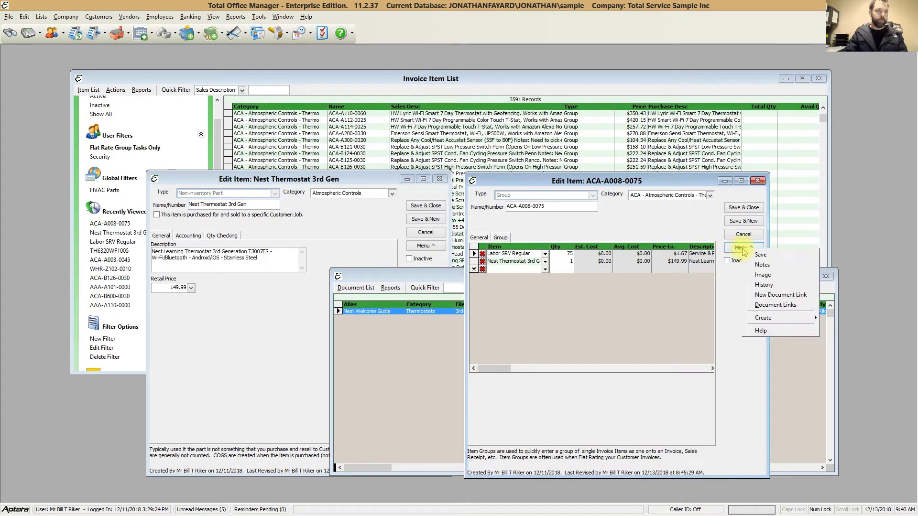
click(790, 296)
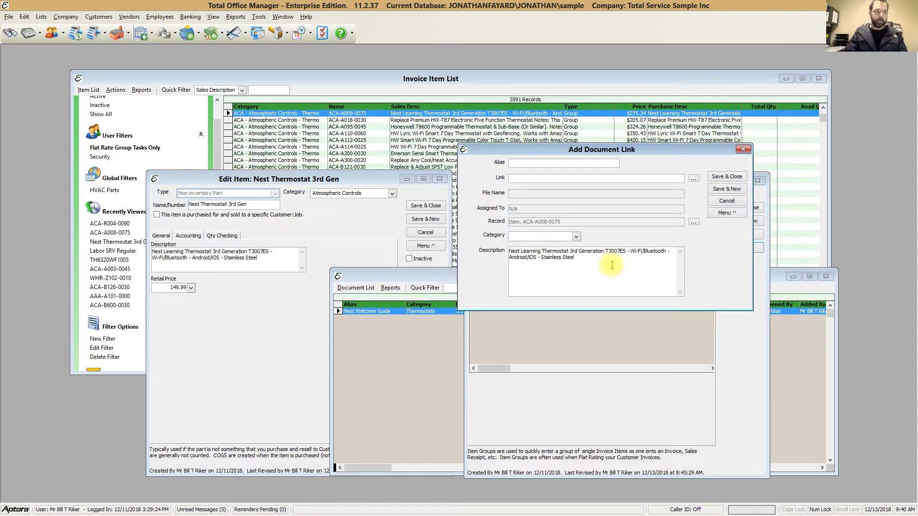
click(742, 149)
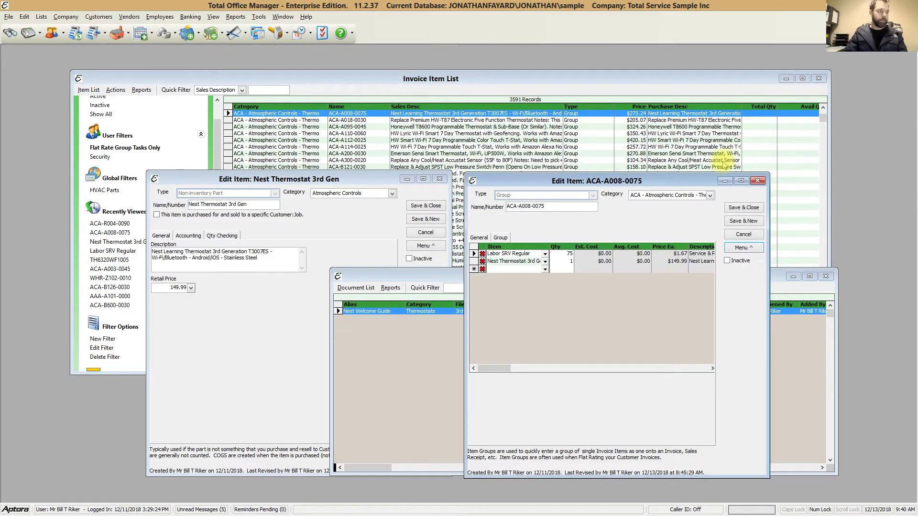
Uncover the ACA-A008-0075 document links list, review the Nest Welcome Guide entry, and close the list
drag(669, 179, 745, 147)
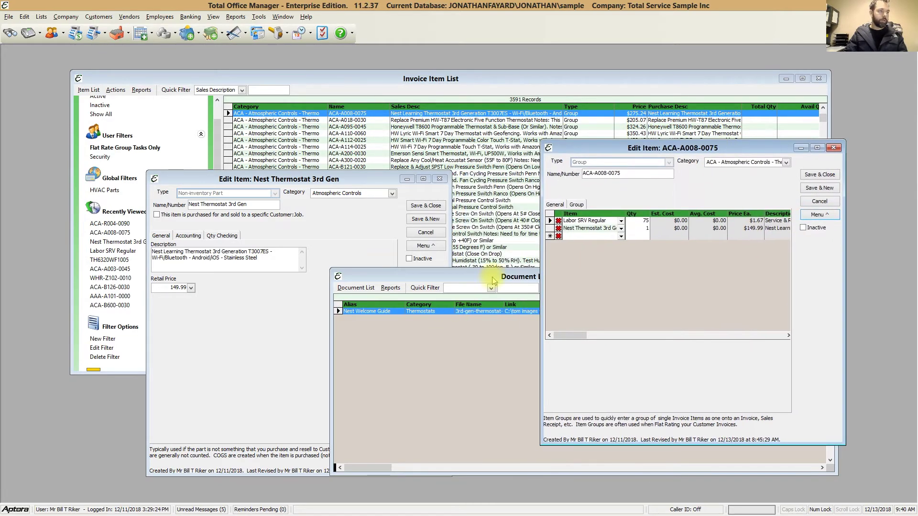
click(484, 292)
drag(494, 277, 418, 281)
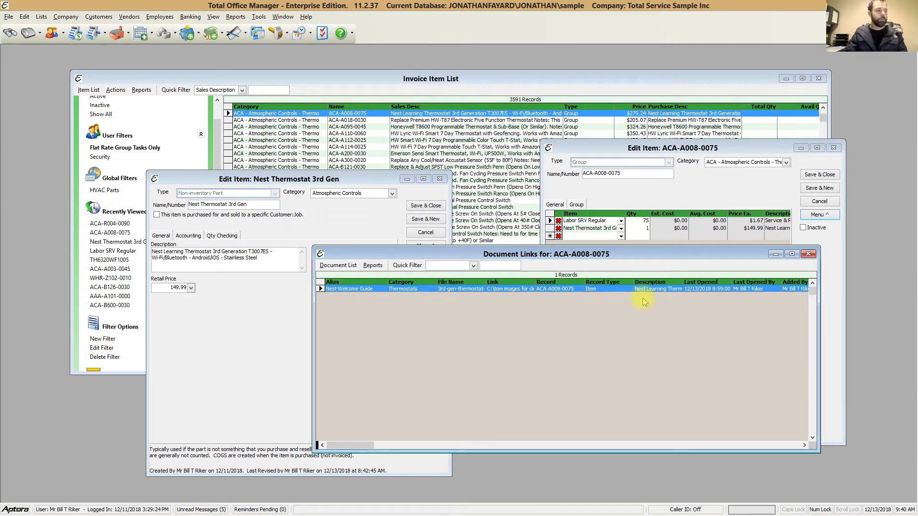
drag(648, 256, 660, 275)
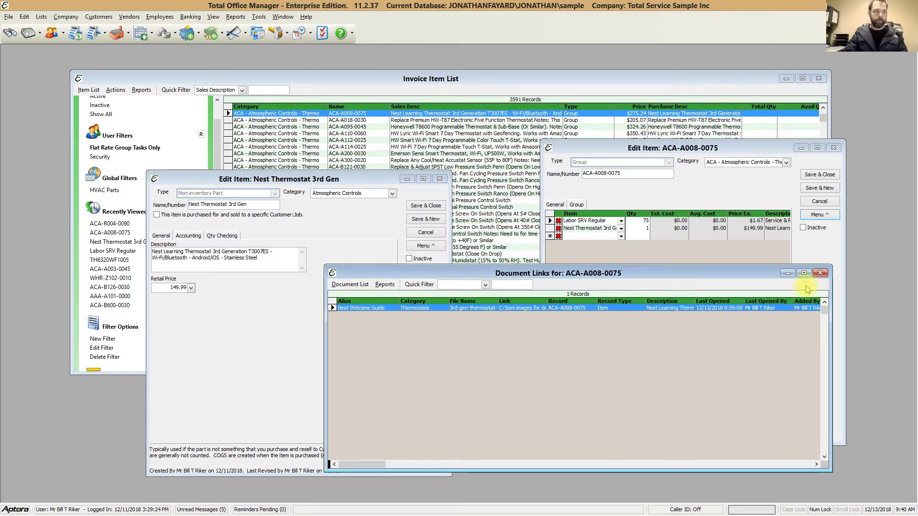
click(820, 273)
Move the ACA-A008-0075 group back beside the Nest part and show its item images fully on screen
drag(721, 146, 656, 171)
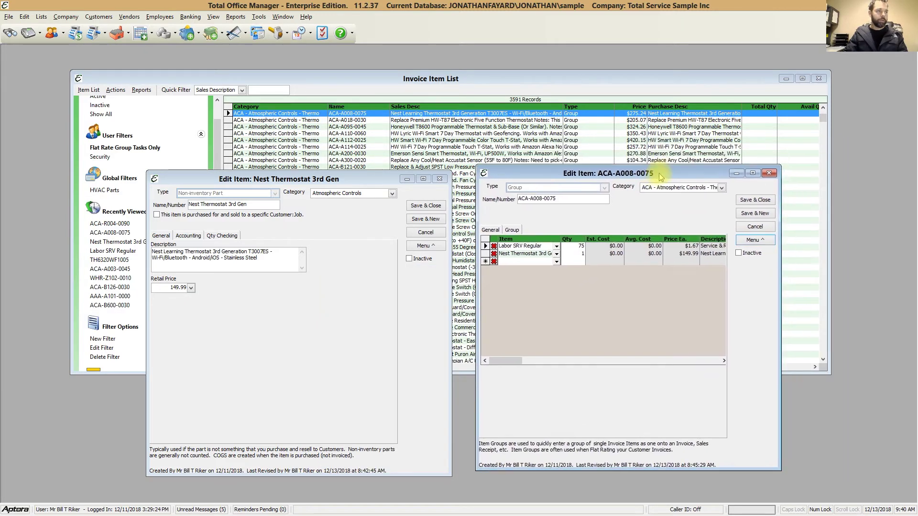
click(744, 244)
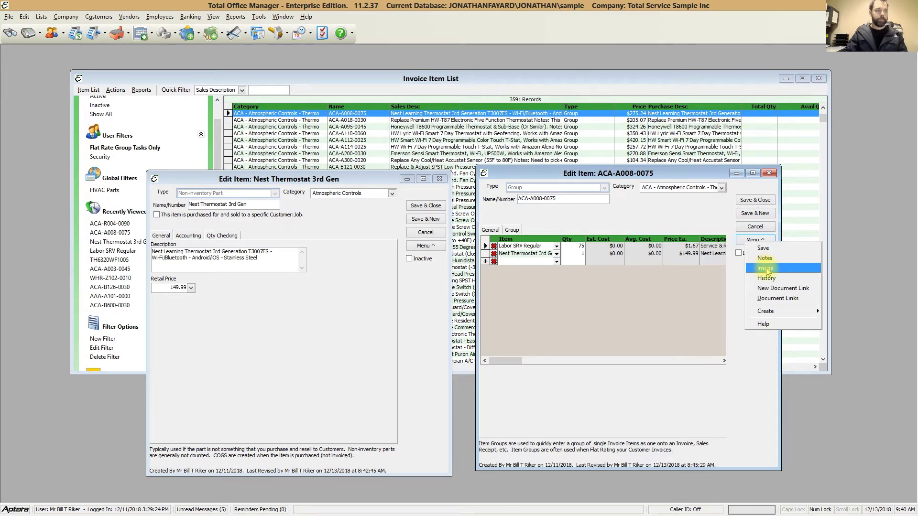
click(766, 270)
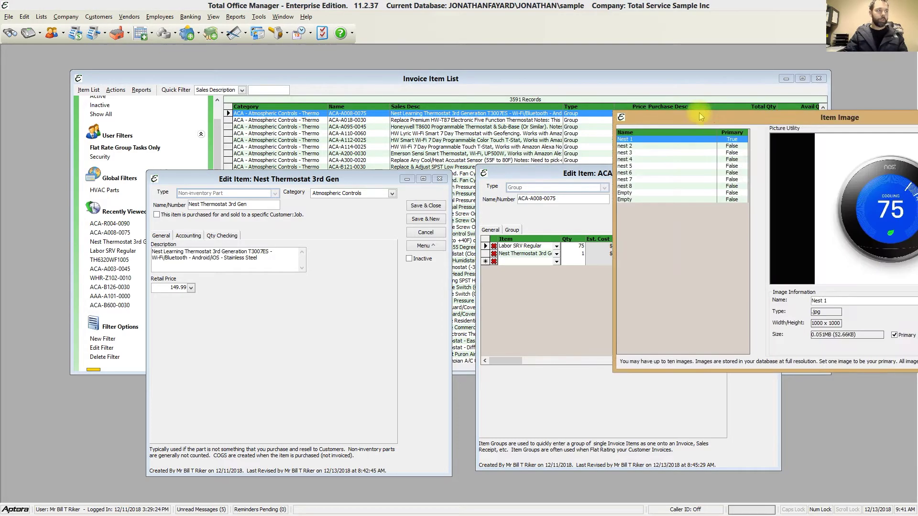
drag(699, 113, 409, 117)
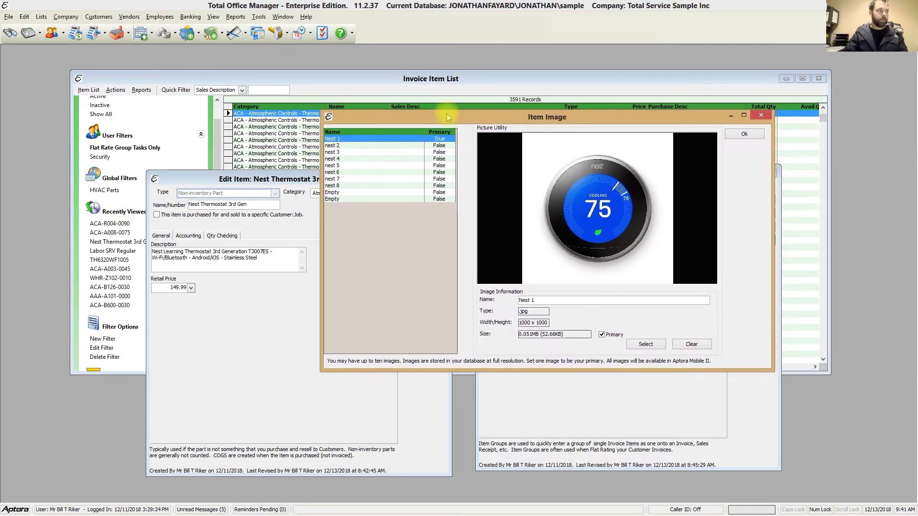
Look through the group's item images from nest 2 to nest 6, and return to Nest 1
click(334, 146)
click(336, 152)
click(336, 158)
click(336, 165)
click(335, 172)
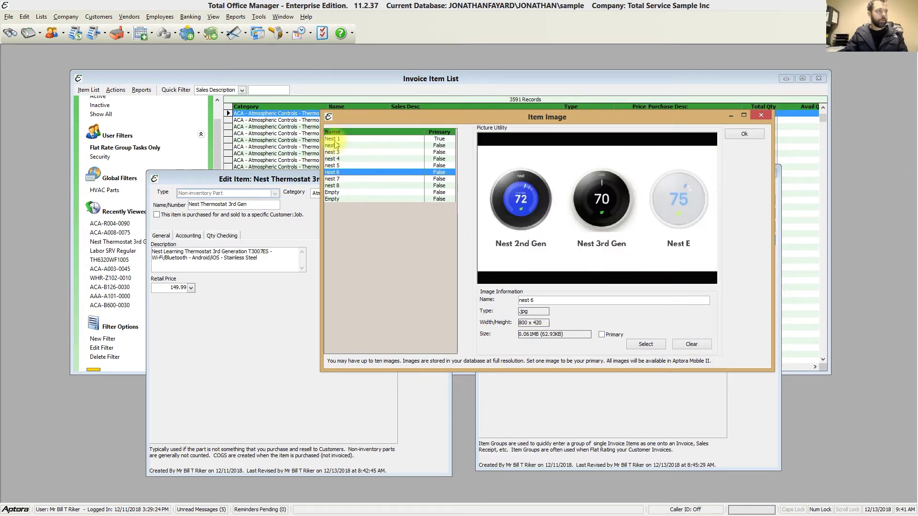
click(336, 138)
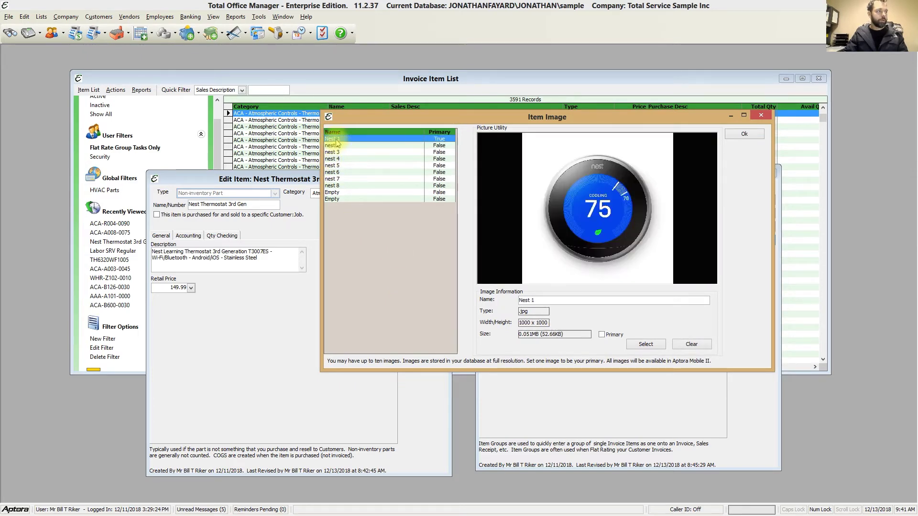
Check an empty image slot and the Primary setting of Nest 1, and view images nest 2 through nest 4
click(346, 200)
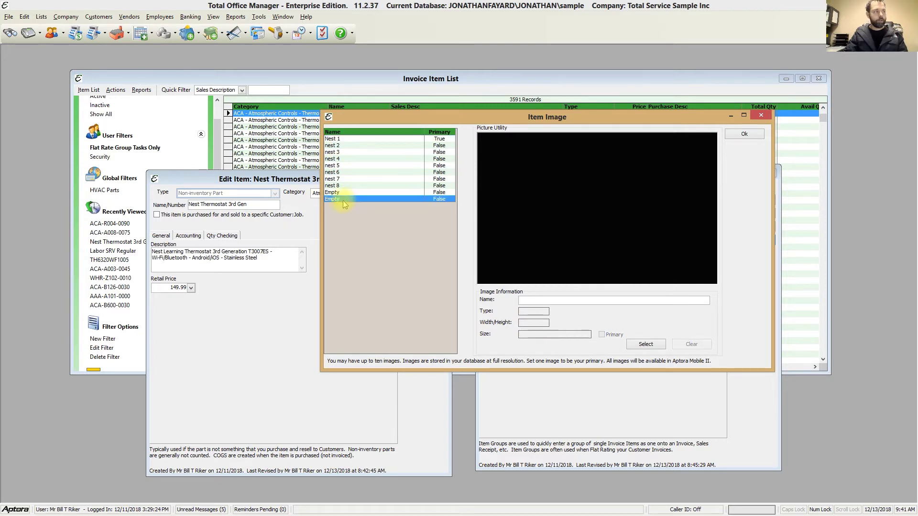
click(340, 140)
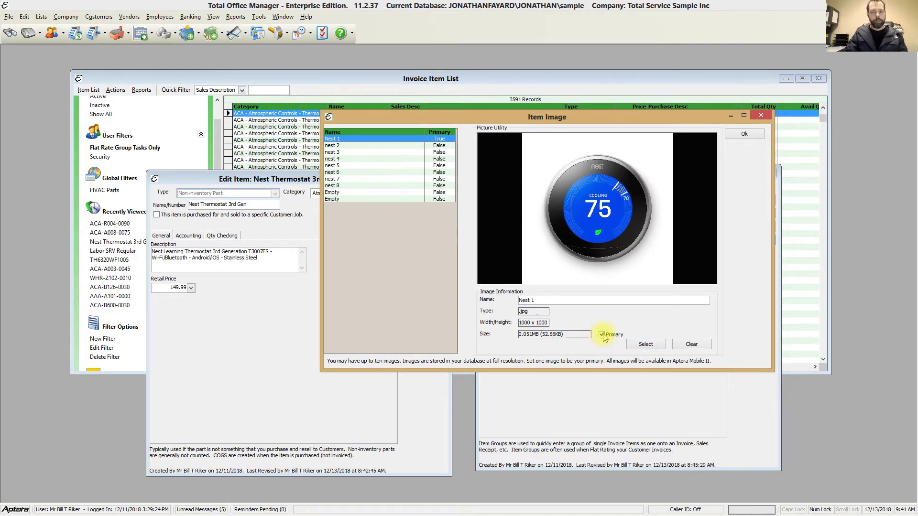
click(334, 146)
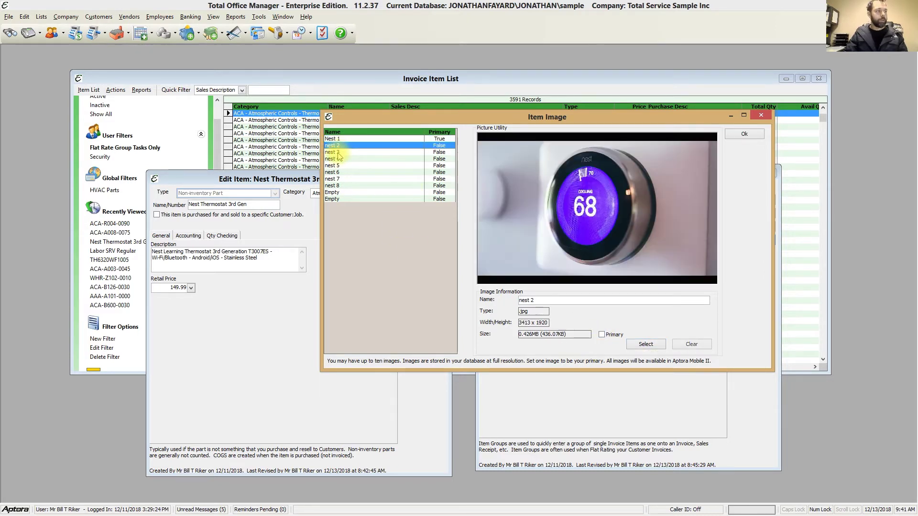
click(337, 152)
click(338, 159)
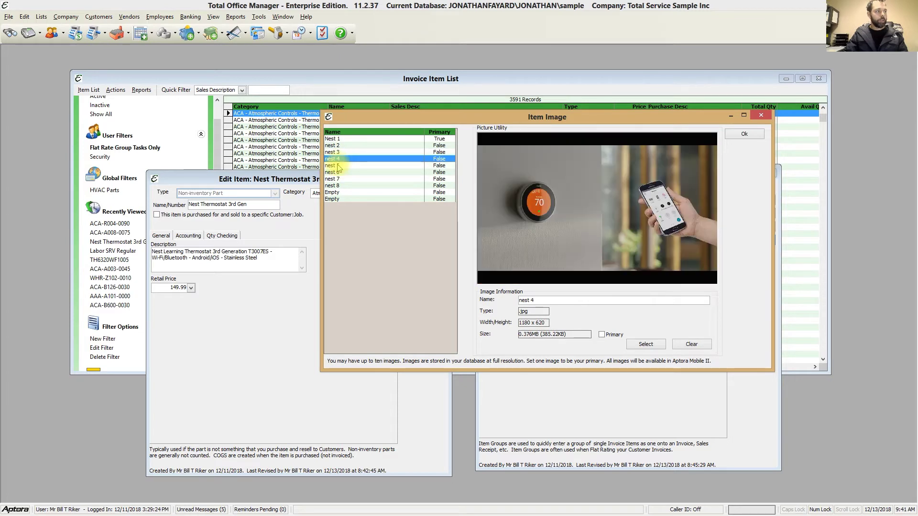
View image nest 5, close the item images, and close both item records and the Invoice Item List
click(338, 166)
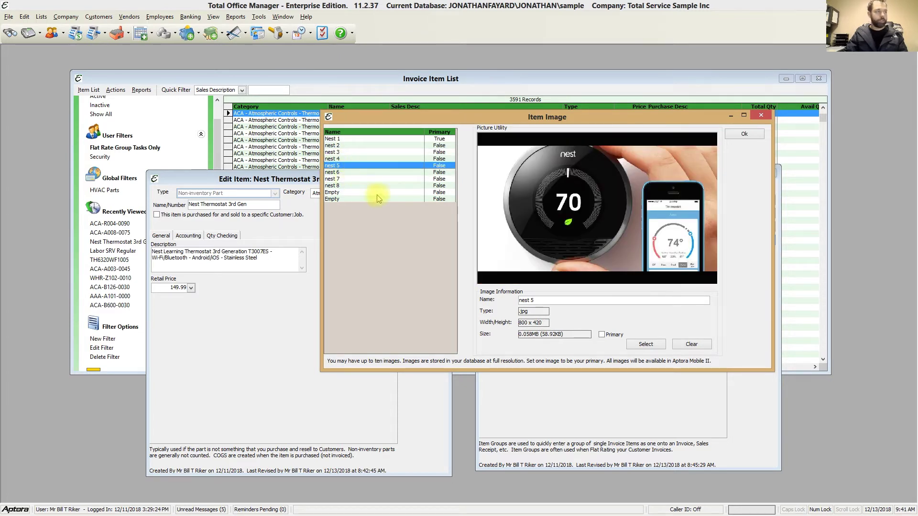
click(747, 136)
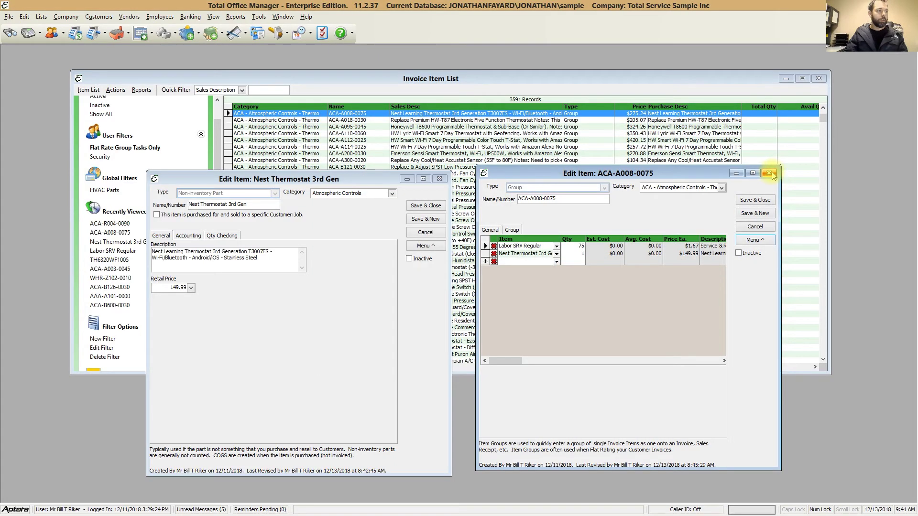
click(768, 173)
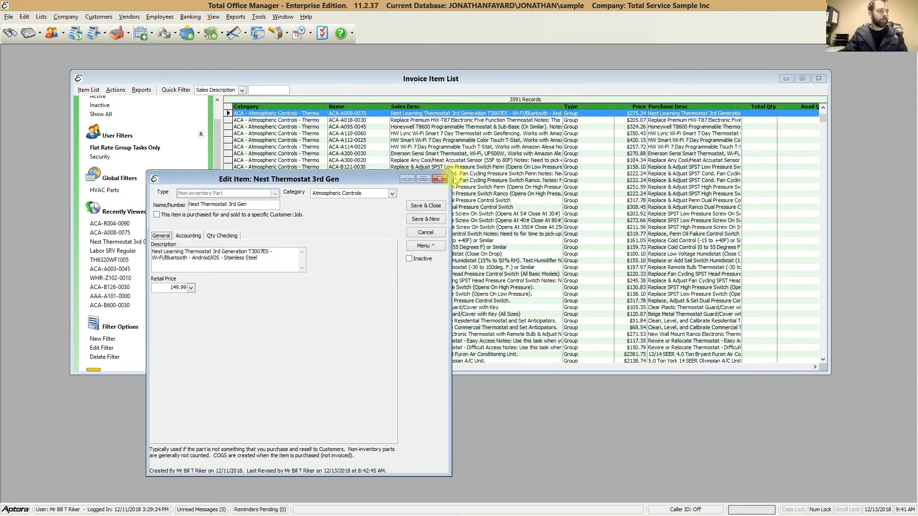
click(439, 179)
click(819, 79)
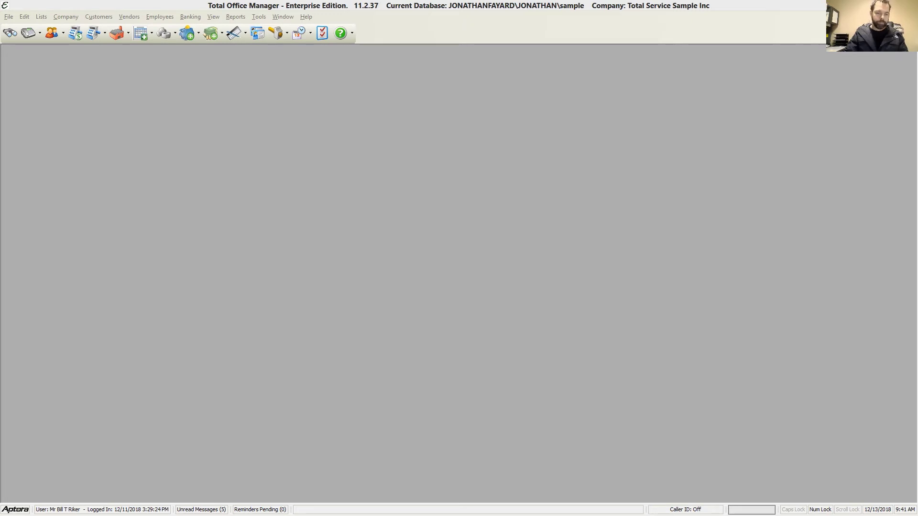
Switch to Aptora Mobile II in the browser and search My Flat Rate Book for "nest"
drag(917, 64, 352, 1)
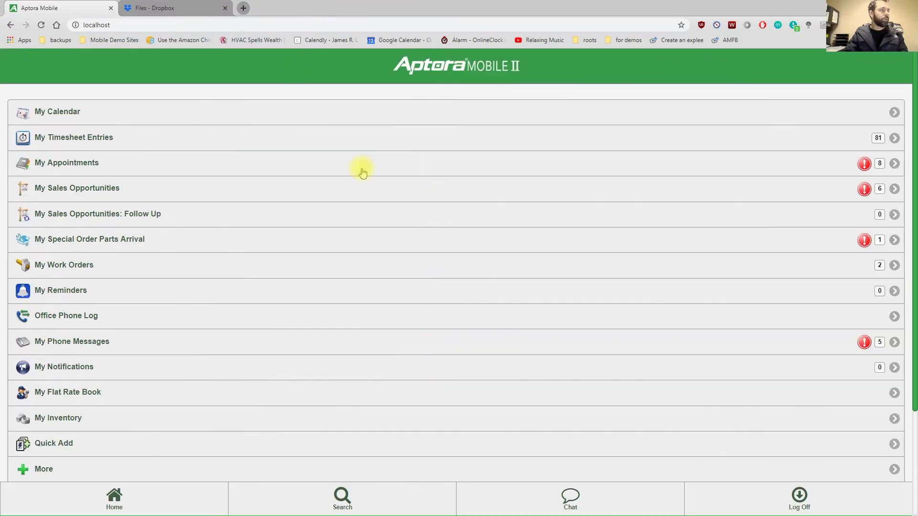
scroll(119, 313, down, 1)
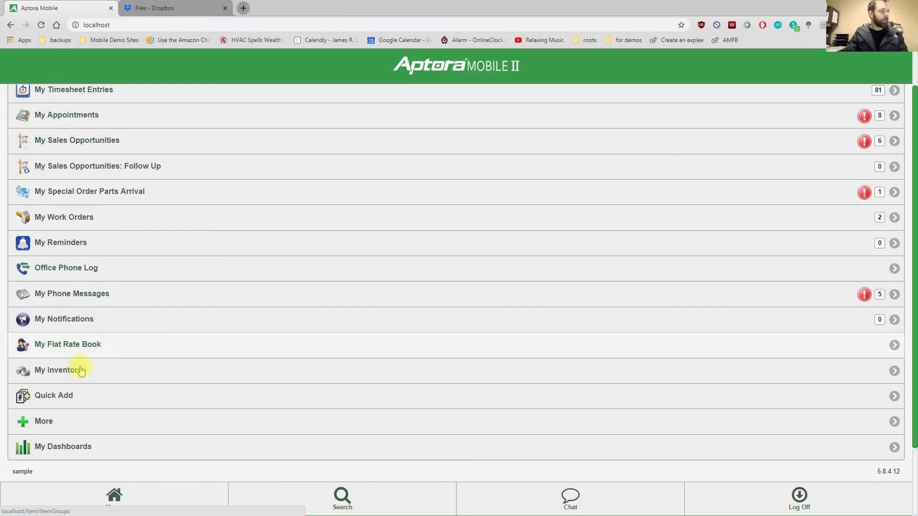
click(114, 345)
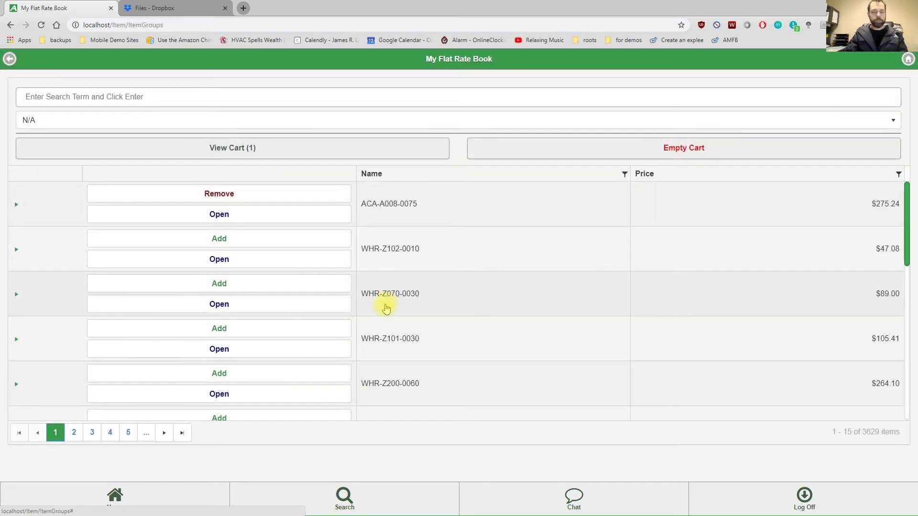
click(93, 101)
text(nest)
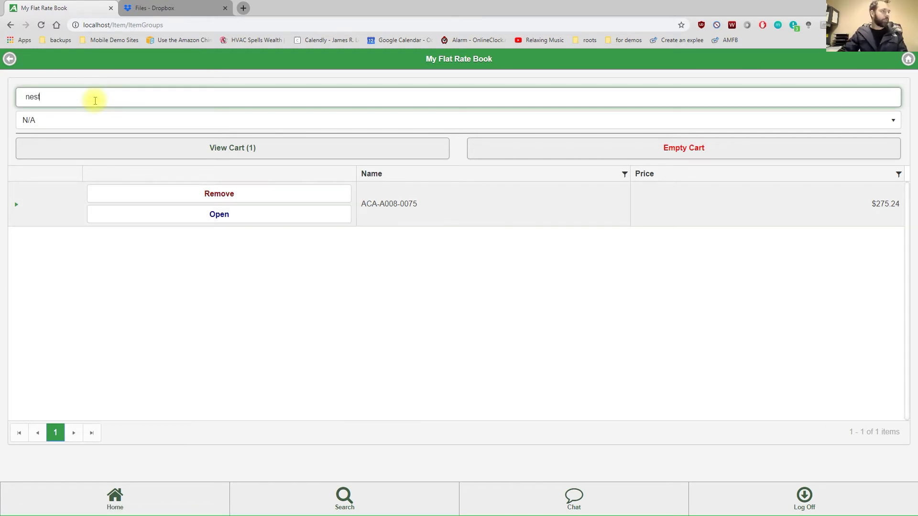
Expand the sales description of ACA-A008-0075, open the group item, and look through its enlarged images
click(24, 208)
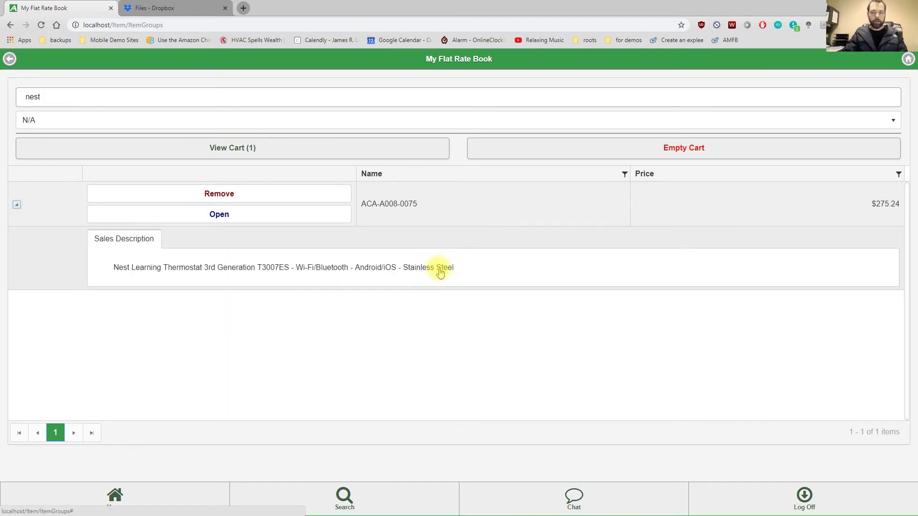
click(218, 214)
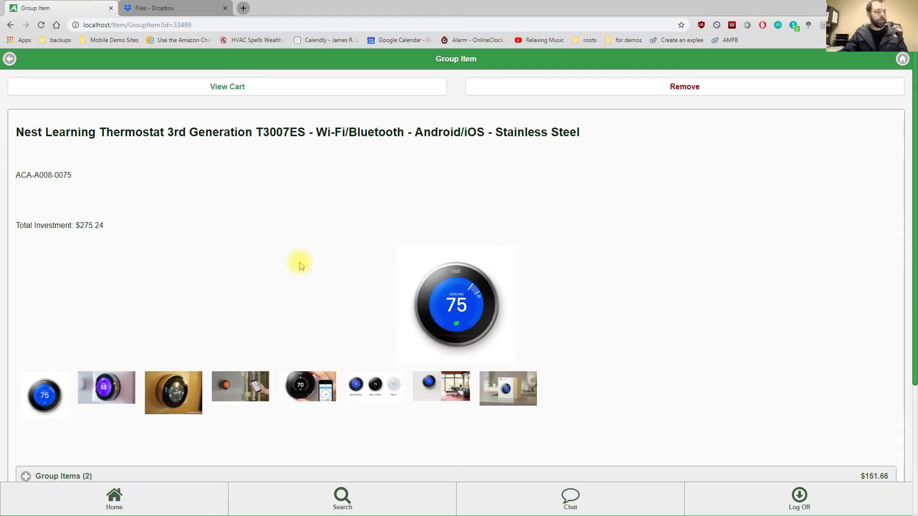
scroll(300, 263, down, 1)
click(168, 336)
click(288, 344)
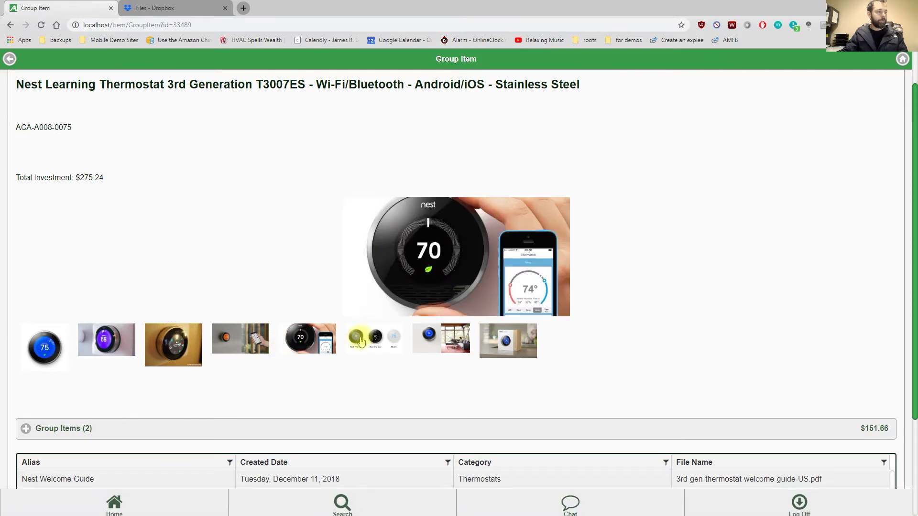
click(372, 343)
click(434, 343)
click(491, 345)
click(369, 338)
Open the attached Nest Welcome Guide PDF, return to the group item, and enlarge the Nest model comparison image
scroll(624, 288, down, 2)
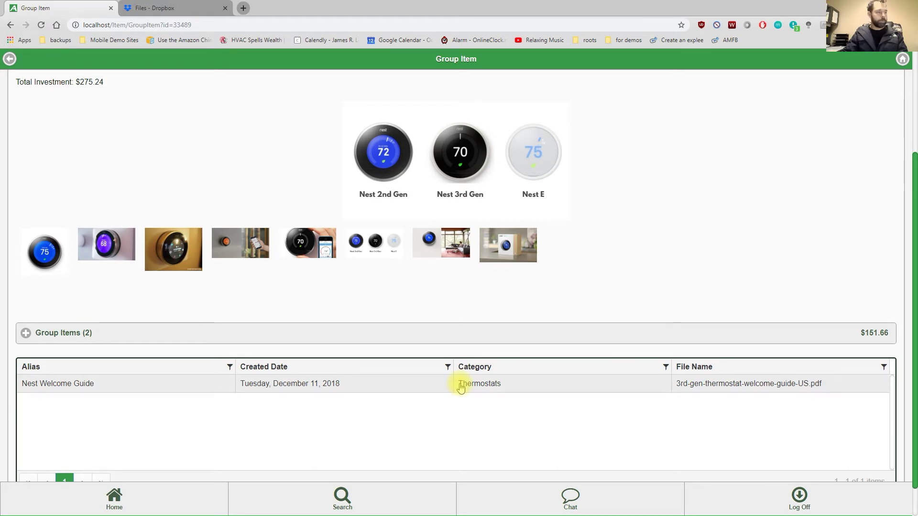
click(461, 385)
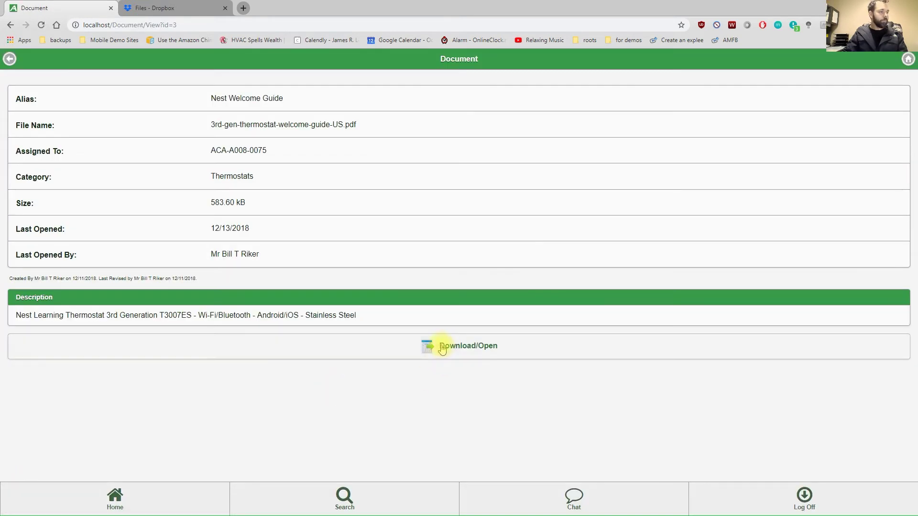
click(438, 354)
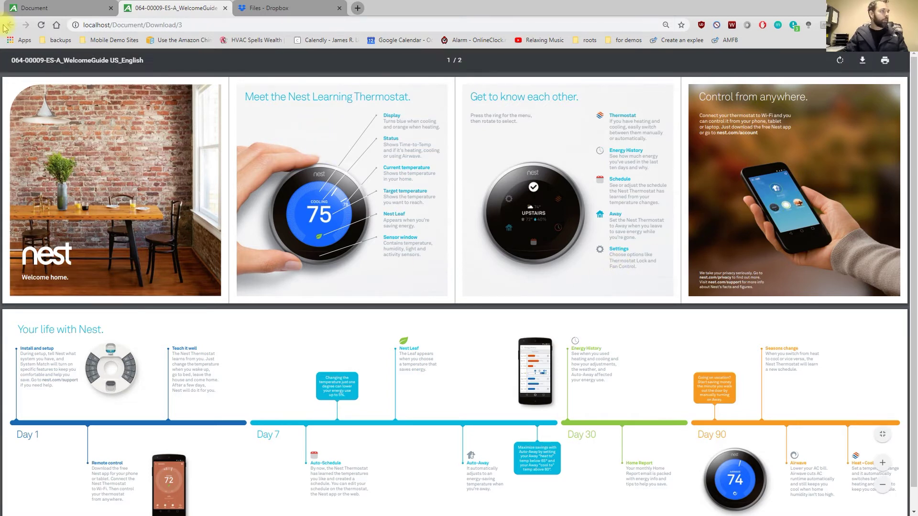
click(14, 10)
click(10, 58)
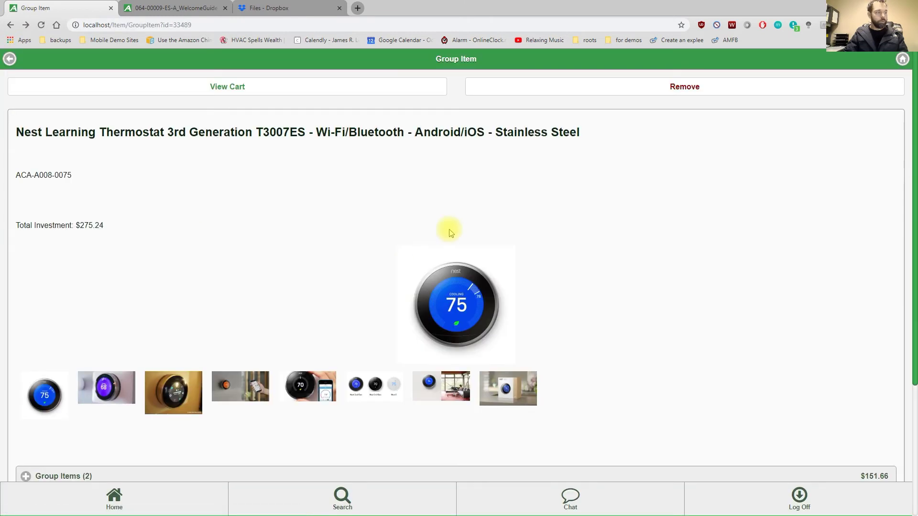
click(380, 397)
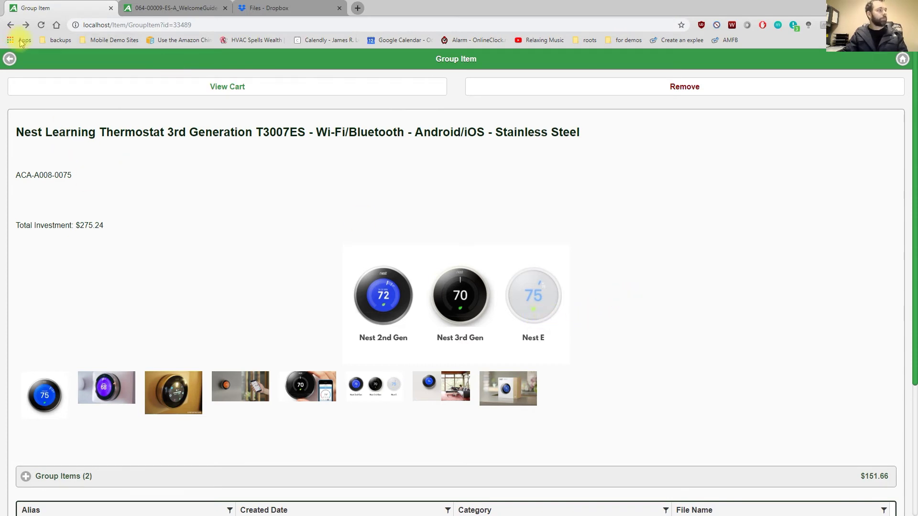
Return to My Flat Rate Book, search for "thermo", and look through the listed tasks
click(140, 84)
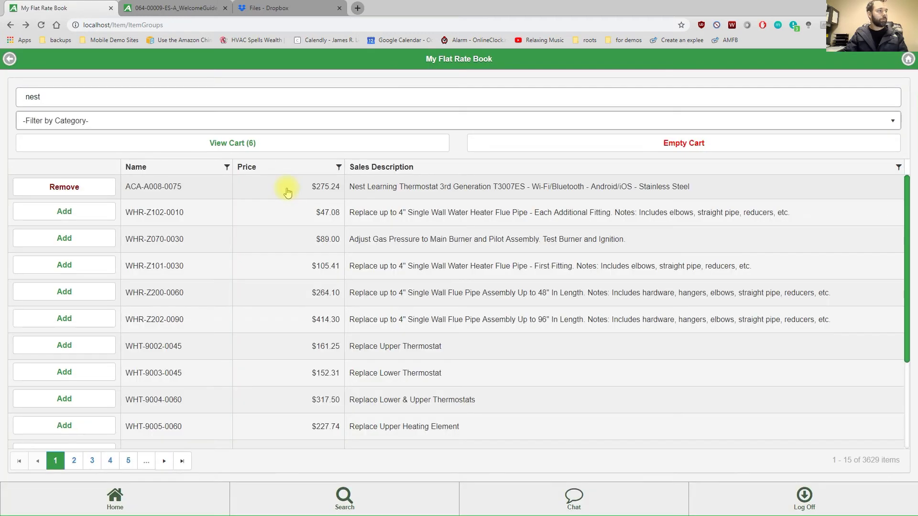
drag(65, 98, 6, 98)
text(therm)
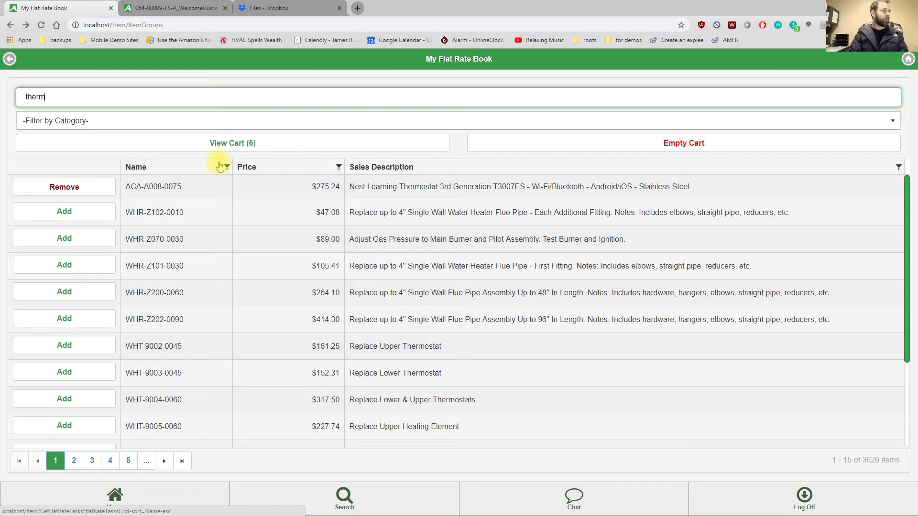
text(o)
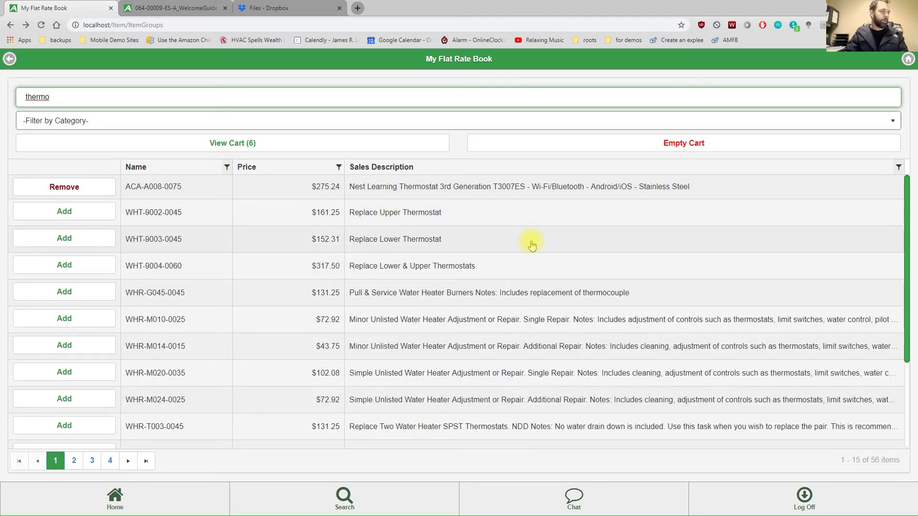
scroll(530, 262, down, 2)
scroll(530, 265, down, 2)
scroll(531, 265, up, 5)
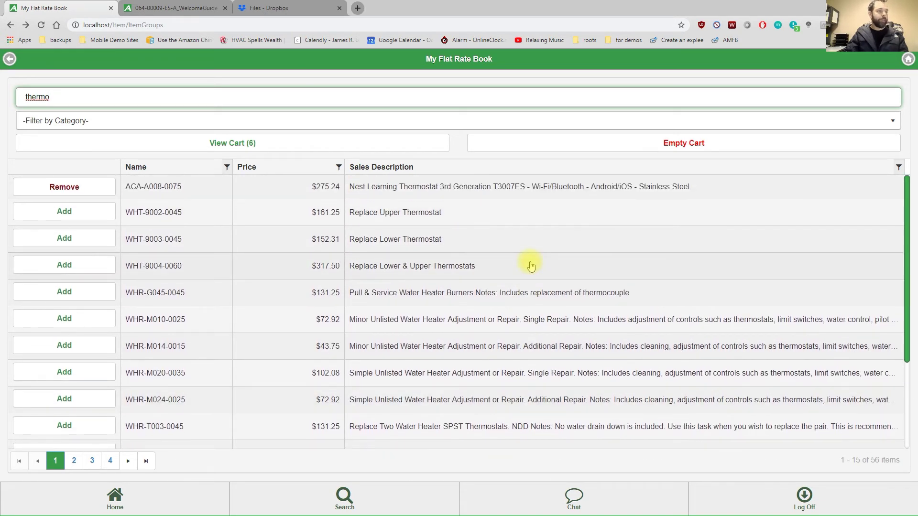
scroll(530, 265, down, 4)
scroll(529, 266, up, 1)
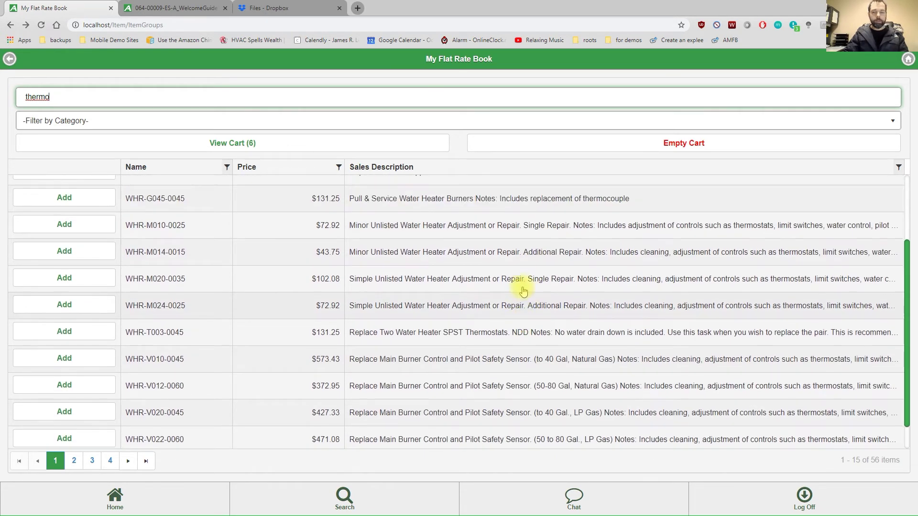
scroll(524, 291, up, 3)
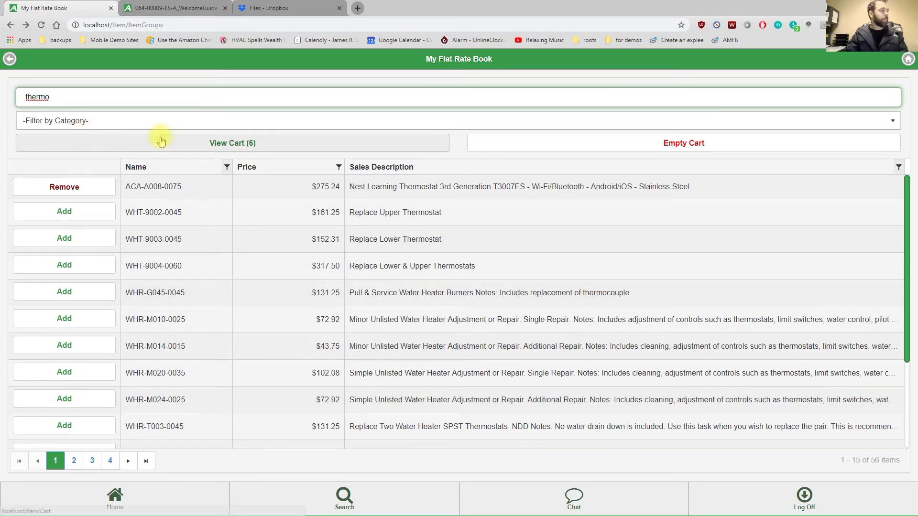
Reopen My Flat Rate Book from the home page and expand the sales description of ACA-A008-0075
click(9, 59)
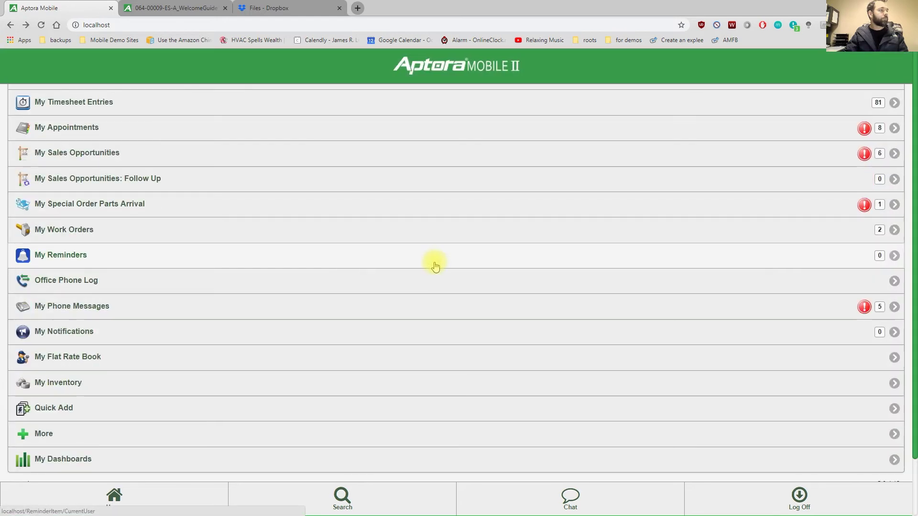
click(90, 357)
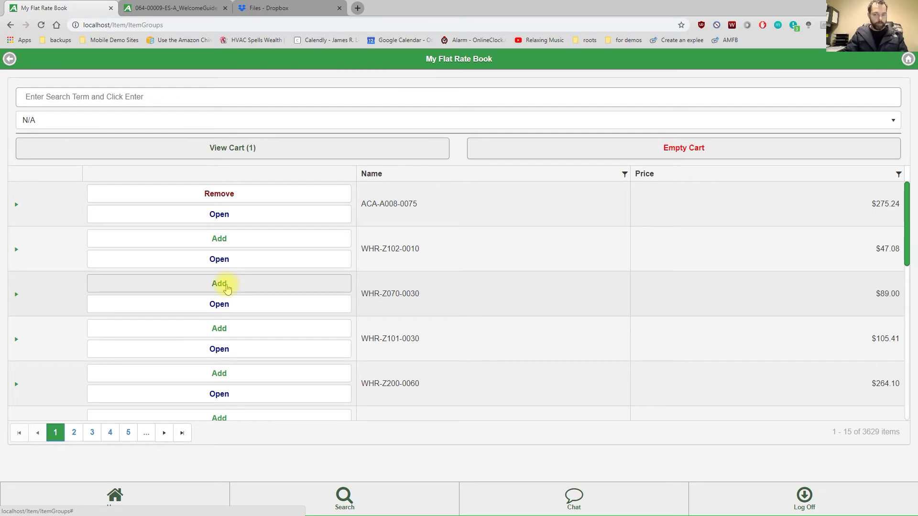
click(19, 207)
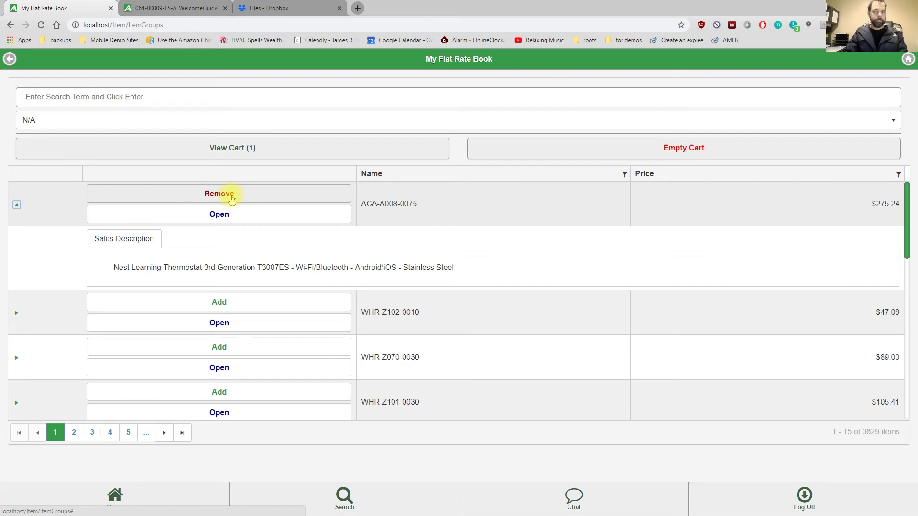
Open the cart and review the ACA-A008-0075 entry with its options for paging and removal
click(257, 152)
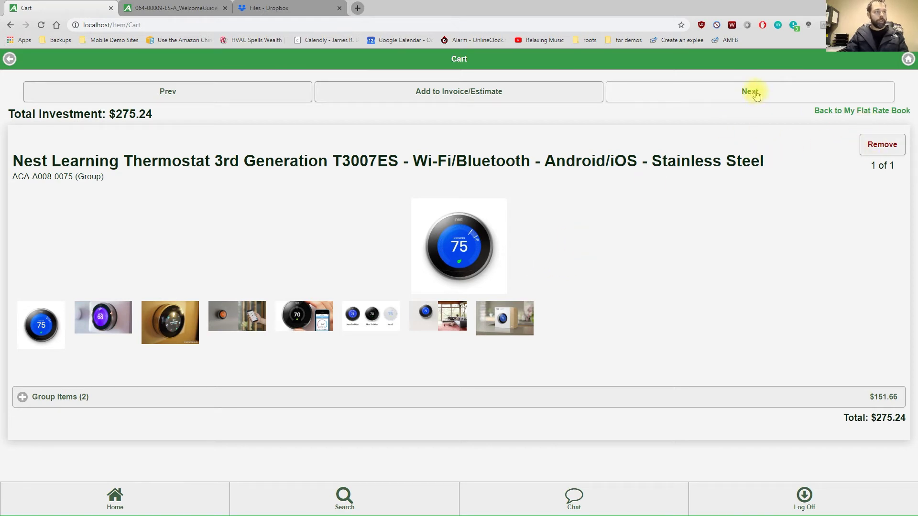
click(753, 94)
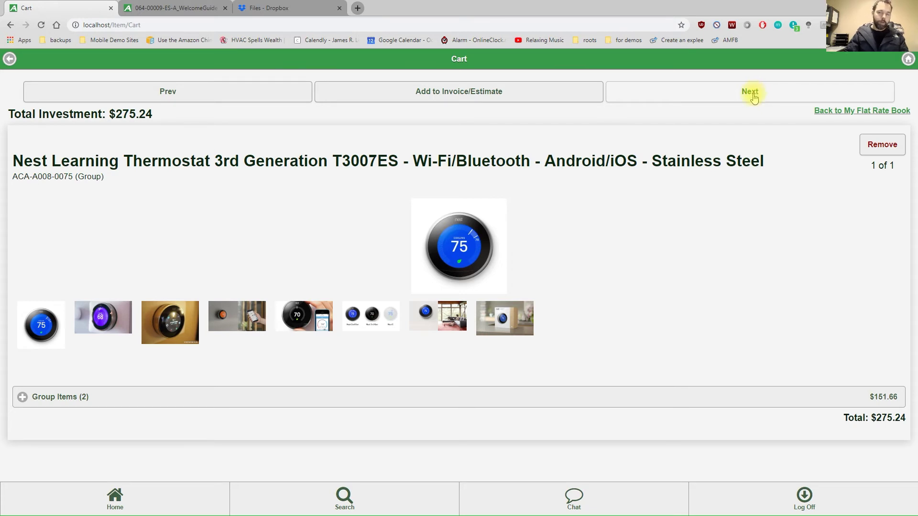
click(881, 146)
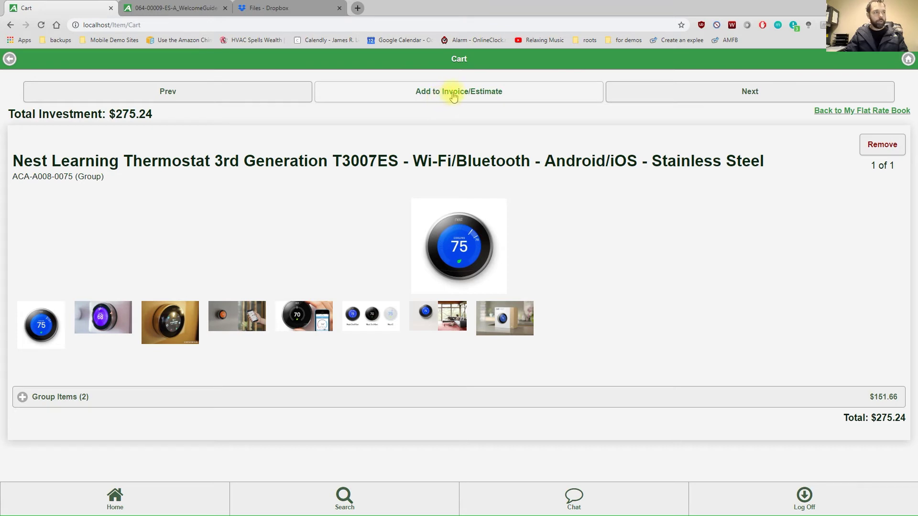
Send the cart to an invoice, check the Invoice and Estimate choices, and choose to add it to a new invoice
click(454, 96)
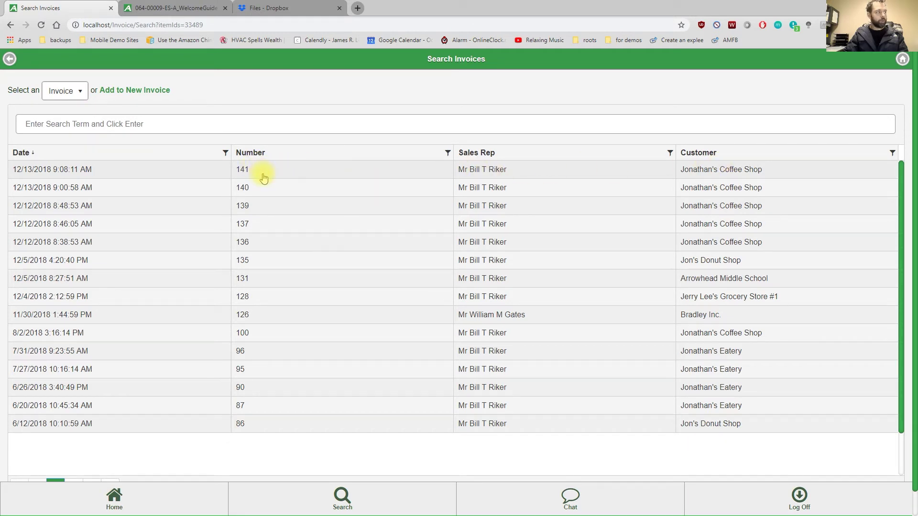
click(73, 100)
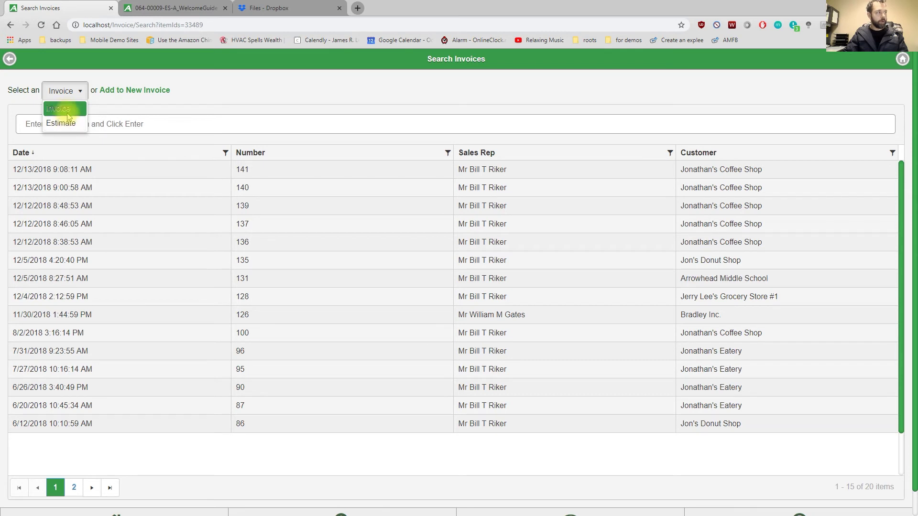
click(214, 97)
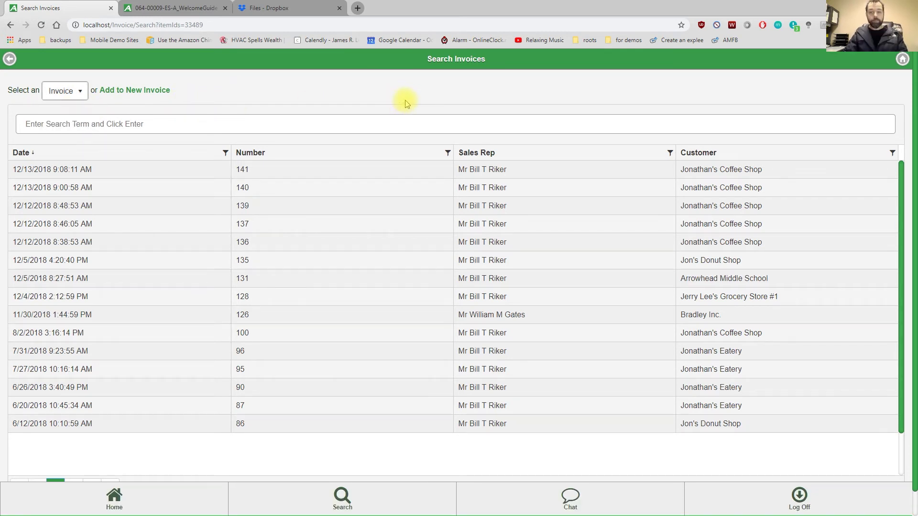
click(117, 95)
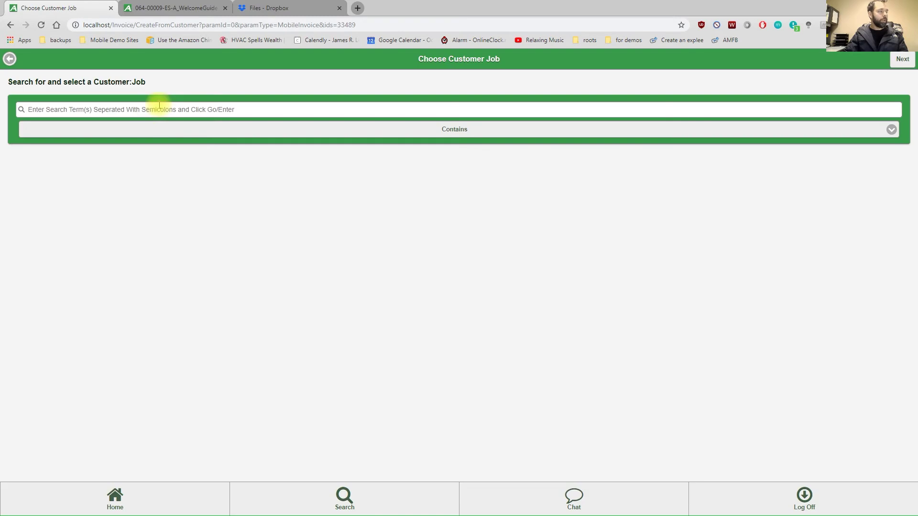
Search customer jobs for "jon", select Jonathan's Coffee Shop, and create the mobile invoice
click(101, 109)
text(jon)
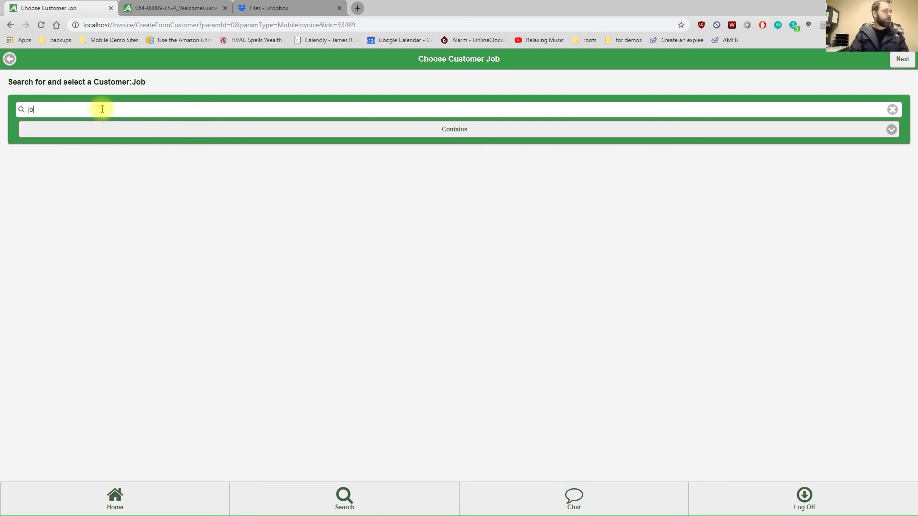
click(21, 154)
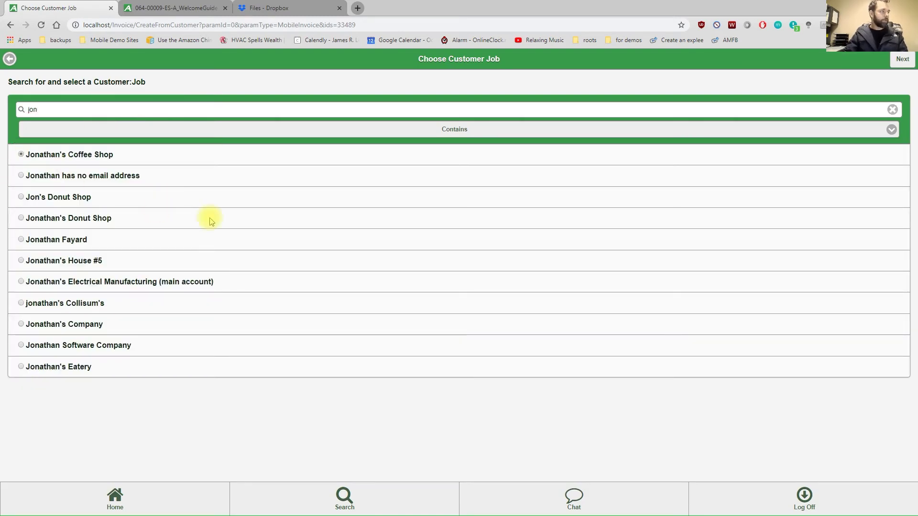
click(902, 62)
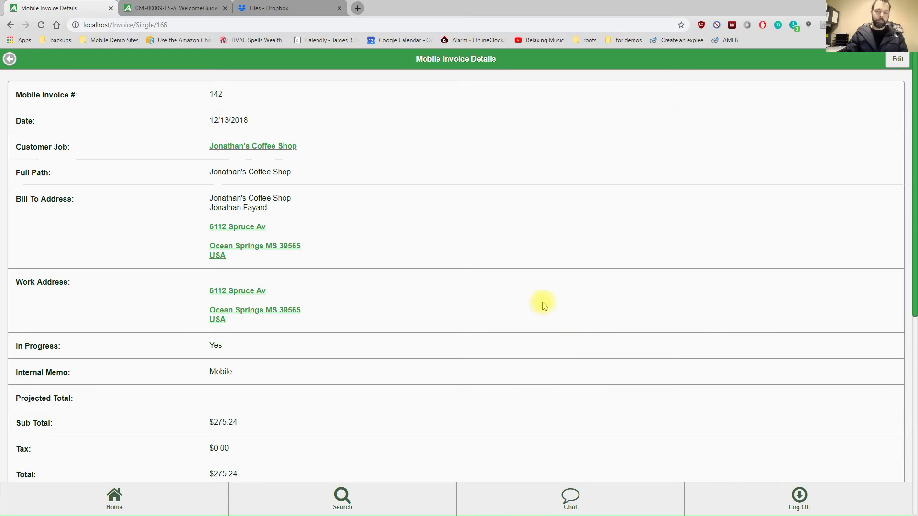
Expand the invoice's items and the ACA-A008-0075 group to examine its labor and thermostat lines
click(483, 250)
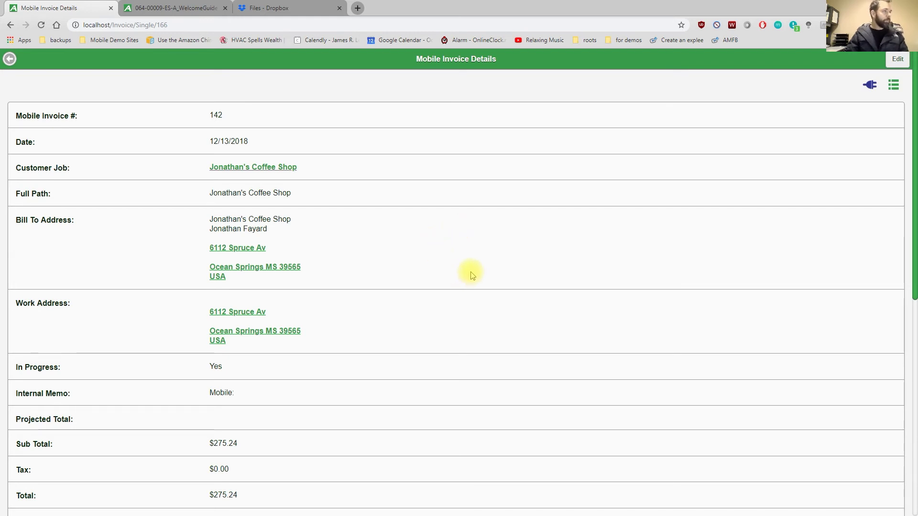
scroll(427, 285, down, 3)
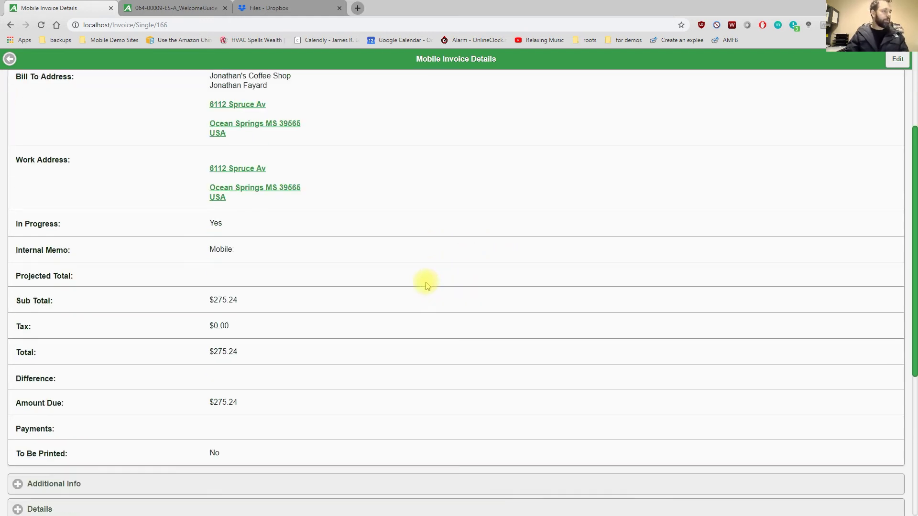
scroll(427, 285, down, 3)
click(19, 389)
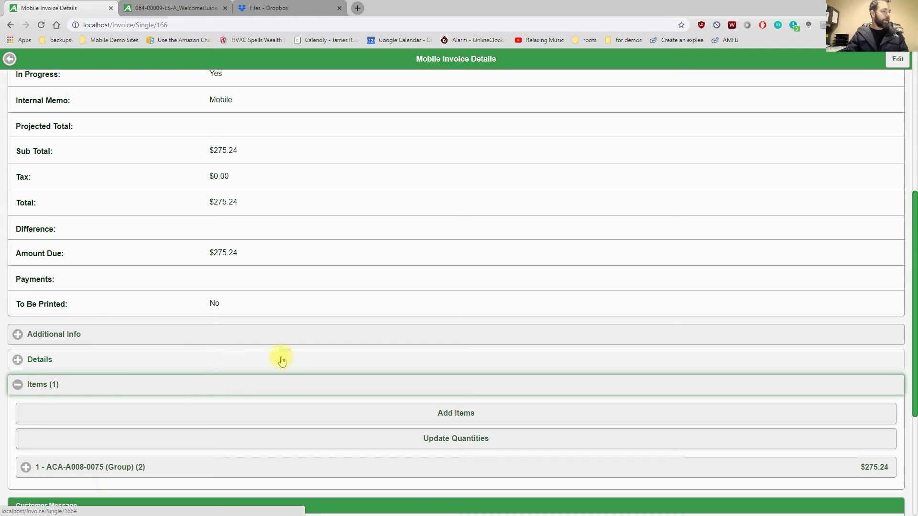
scroll(282, 361, down, 2)
click(96, 376)
scroll(215, 349, down, 3)
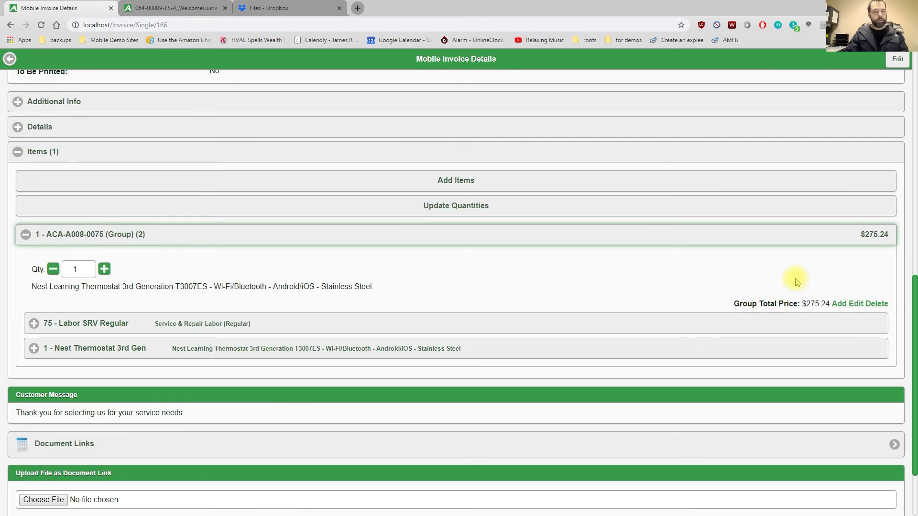
View the print preview of the mobile invoice, and return to the invoice details with the menu closed
scroll(797, 282, up, 10)
click(891, 85)
click(811, 130)
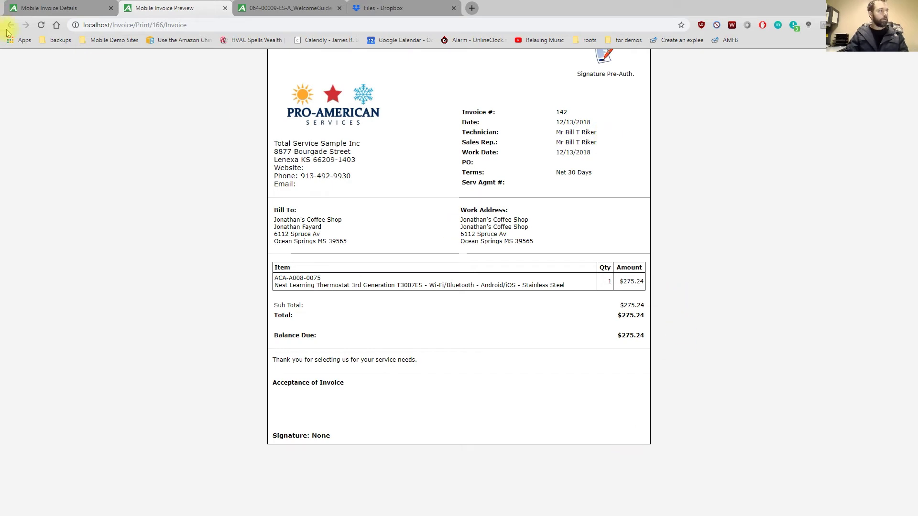
click(44, 9)
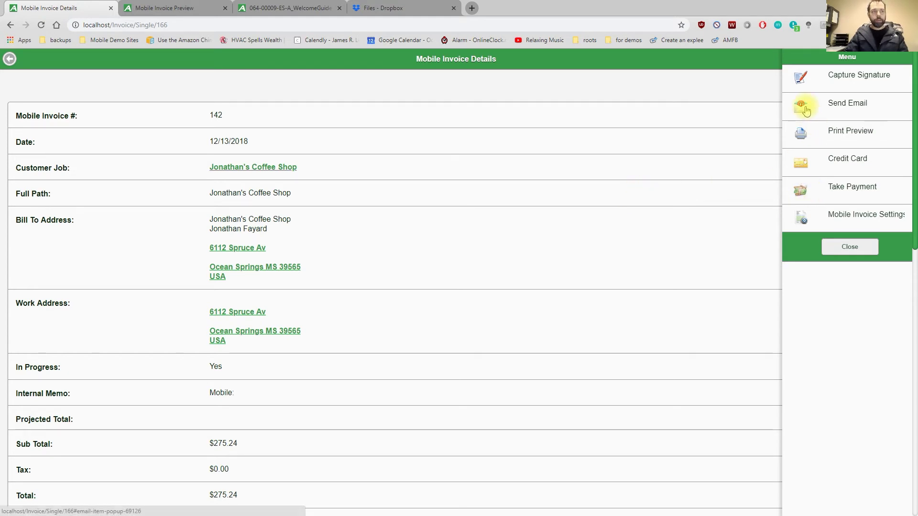
click(582, 218)
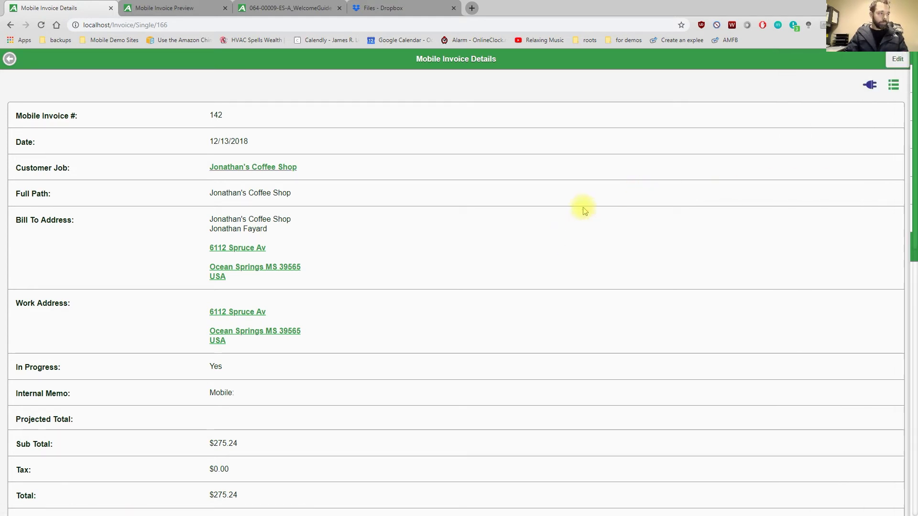
Return to the invoice's item section and check the ACA-A008-0075 group again
scroll(297, 321, down, 8)
click(23, 296)
click(24, 297)
scroll(348, 356, down, 5)
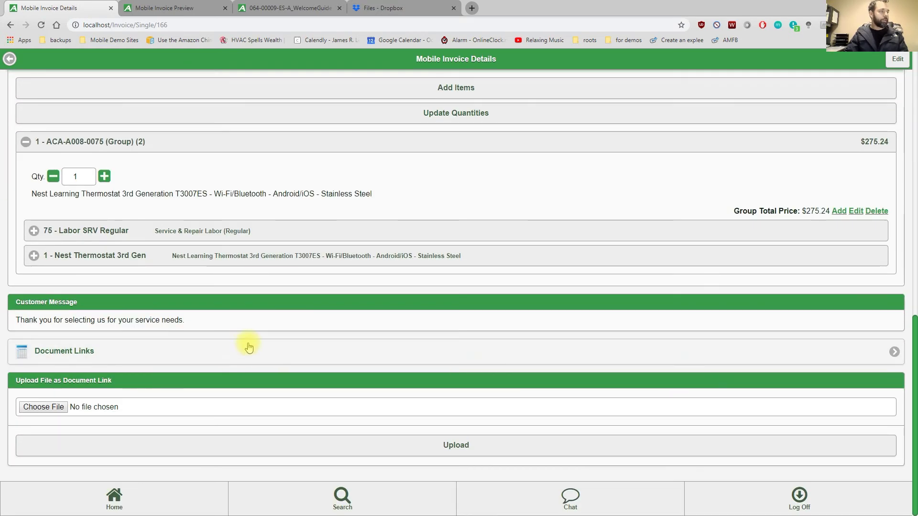
scroll(249, 349, up, 2)
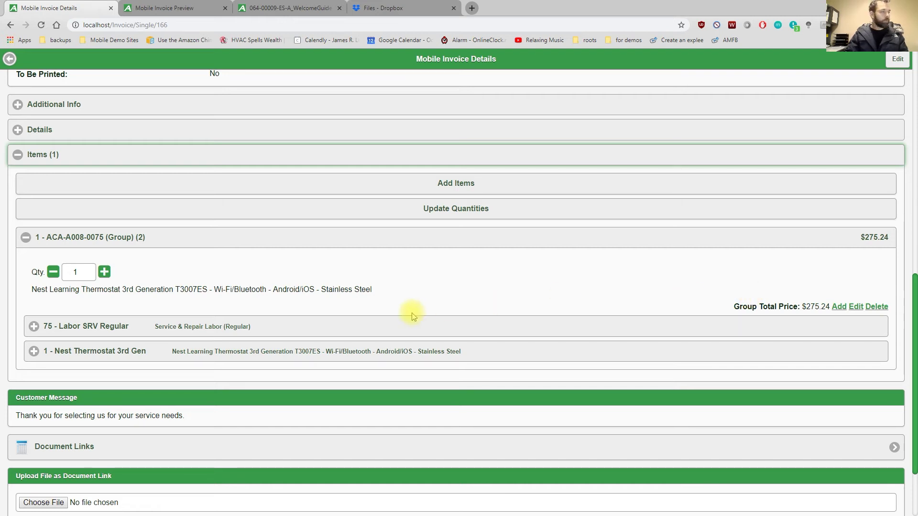
Start adding items to the invoice and search the item list for "disc"
click(458, 191)
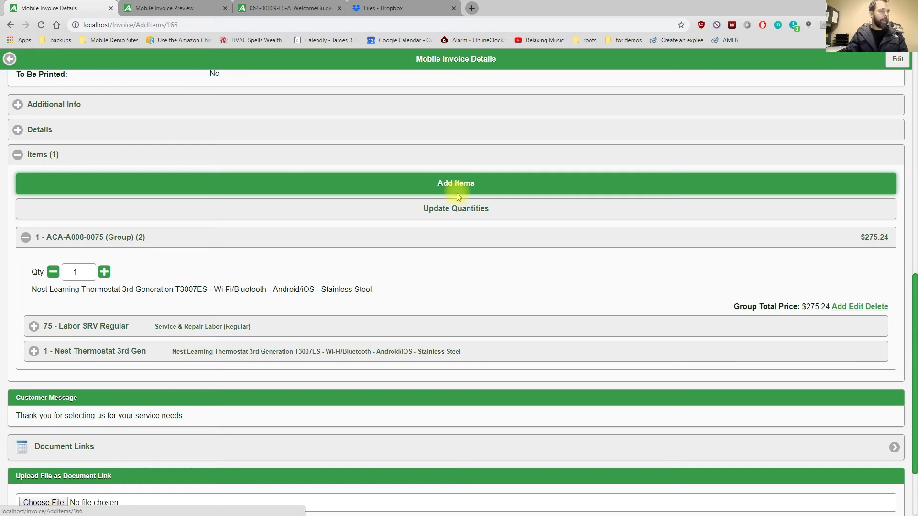
click(58, 102)
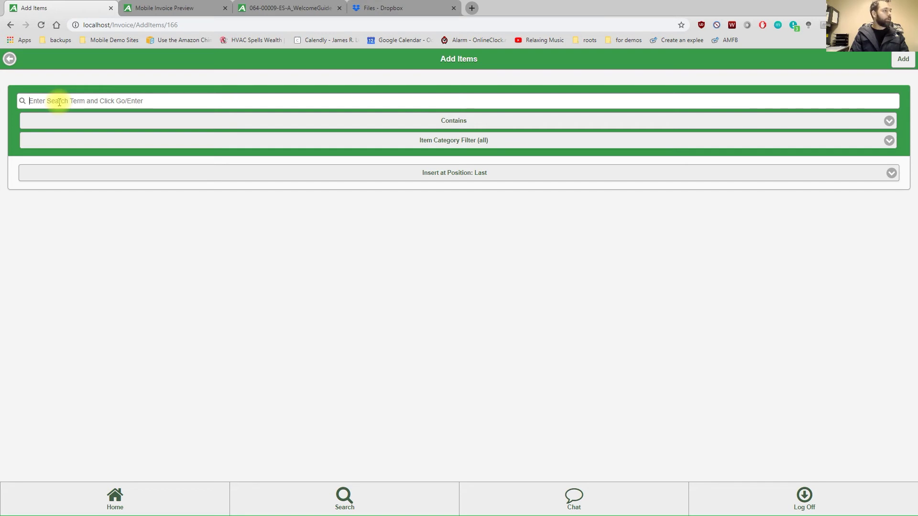
text(disc)
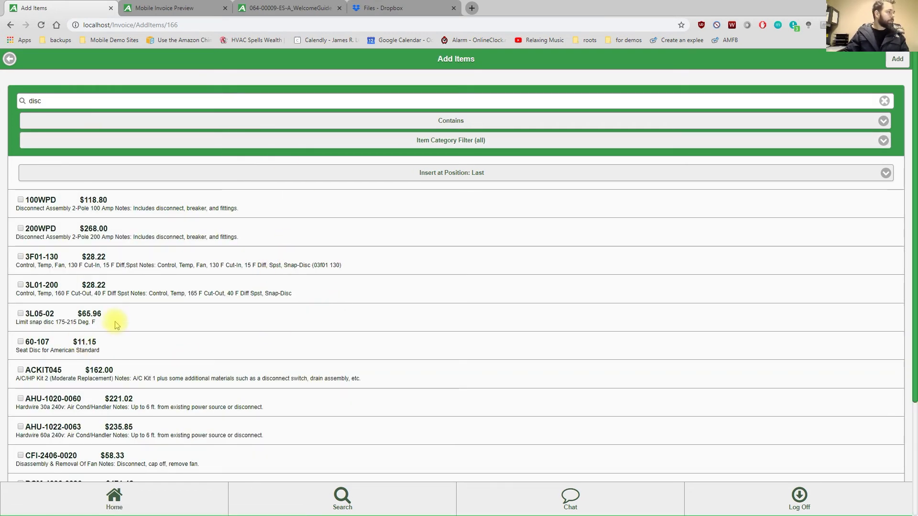
scroll(213, 318, down, 3)
scroll(213, 318, up, 3)
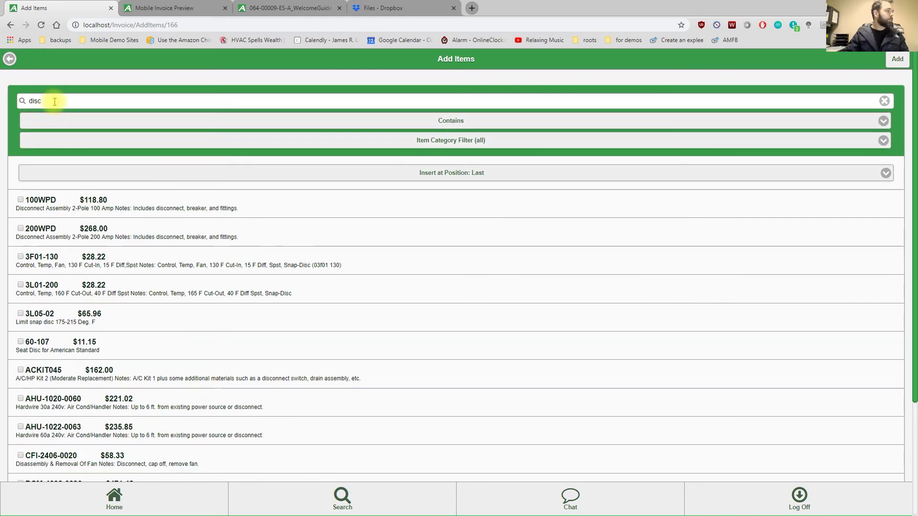
Refine the item search to "discount" and select the Discount ERI Preferred item
drag(56, 100, 23, 100)
text(discount)
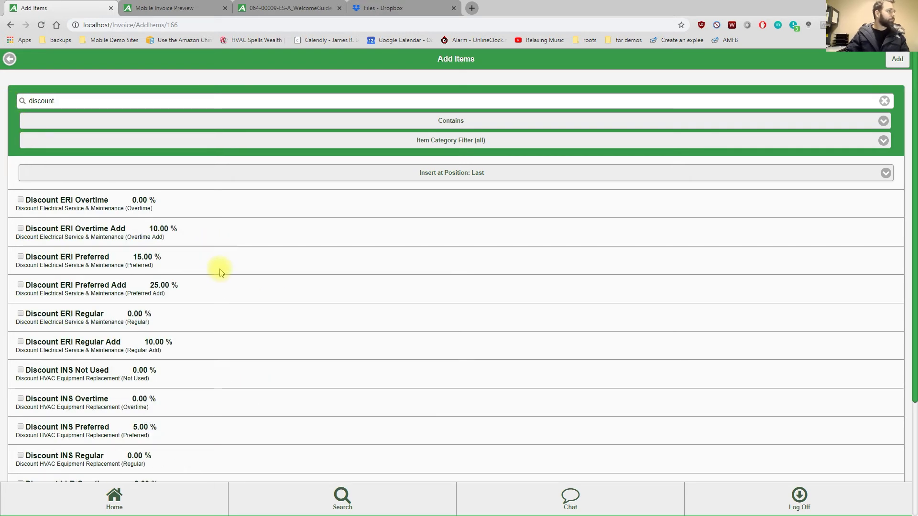
scroll(268, 316, down, 1)
scroll(268, 315, down, 2)
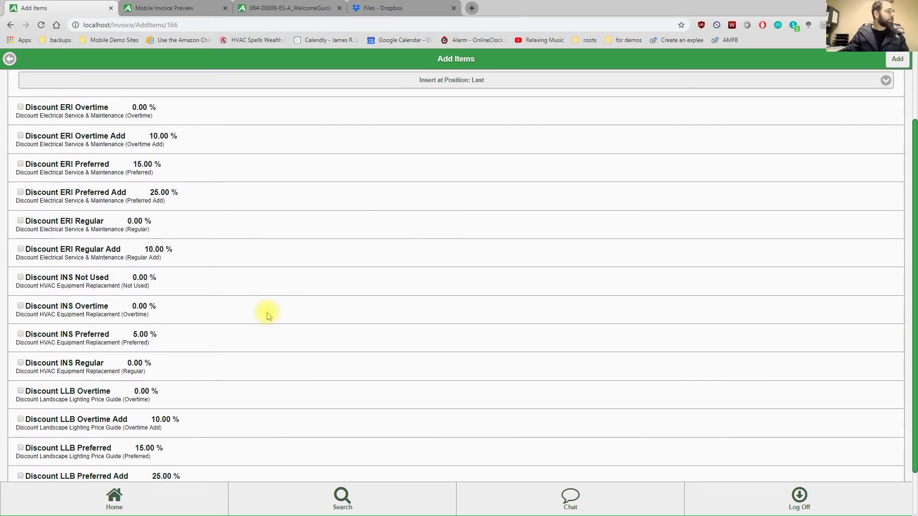
click(21, 161)
scroll(305, 292, up, 2)
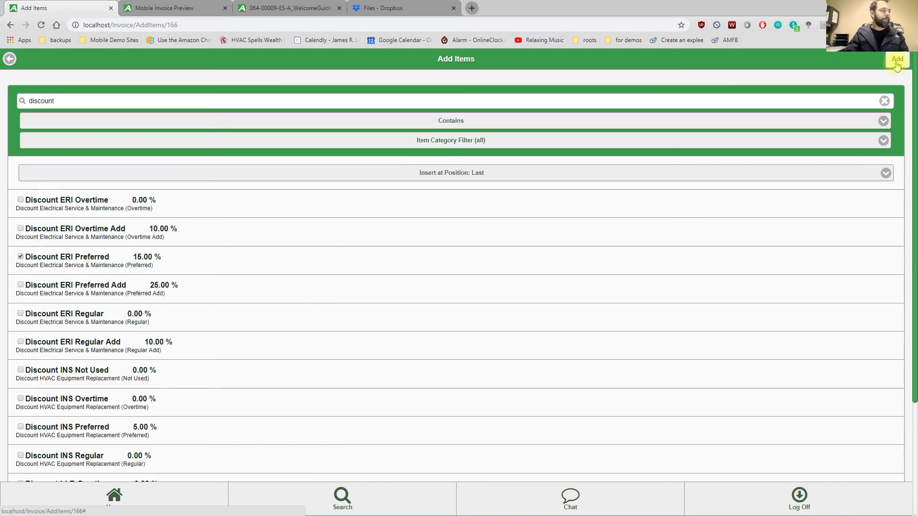
Search the items for "subtotal" and select the Subtotal item as well
drag(72, 101, 13, 96)
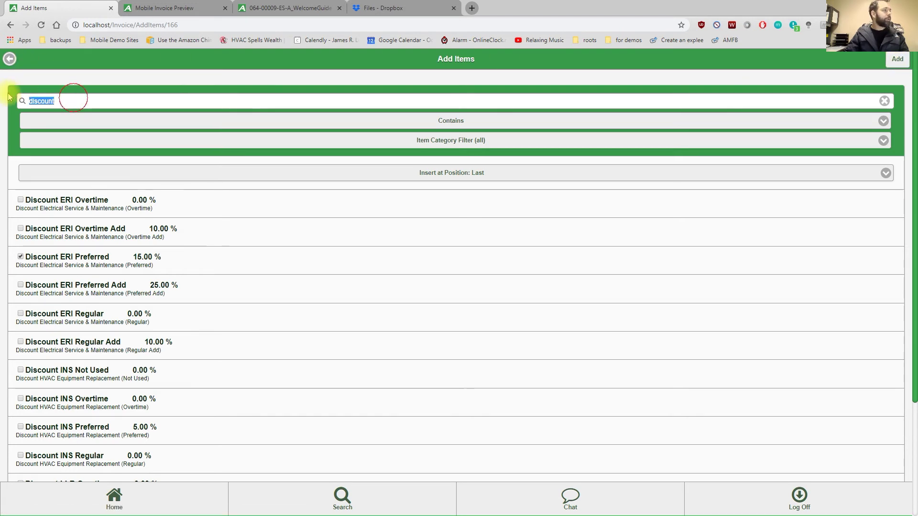
text(subtotal)
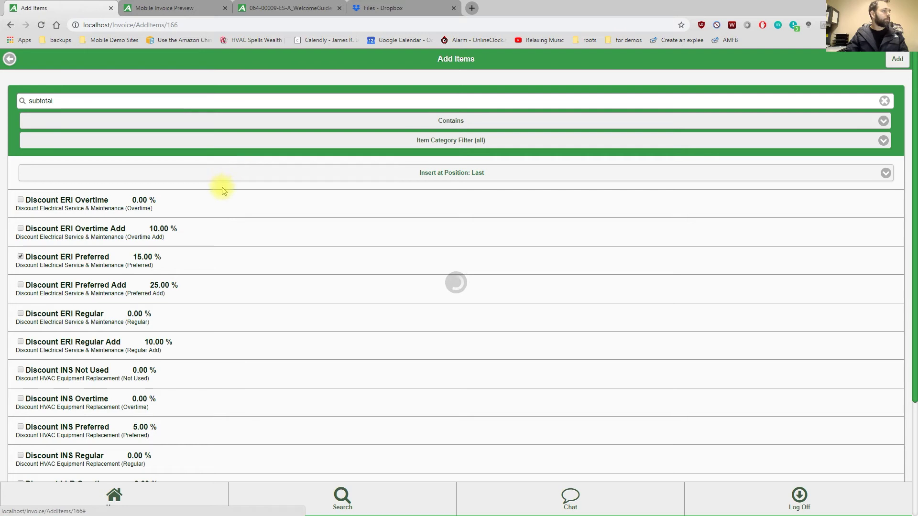
click(20, 228)
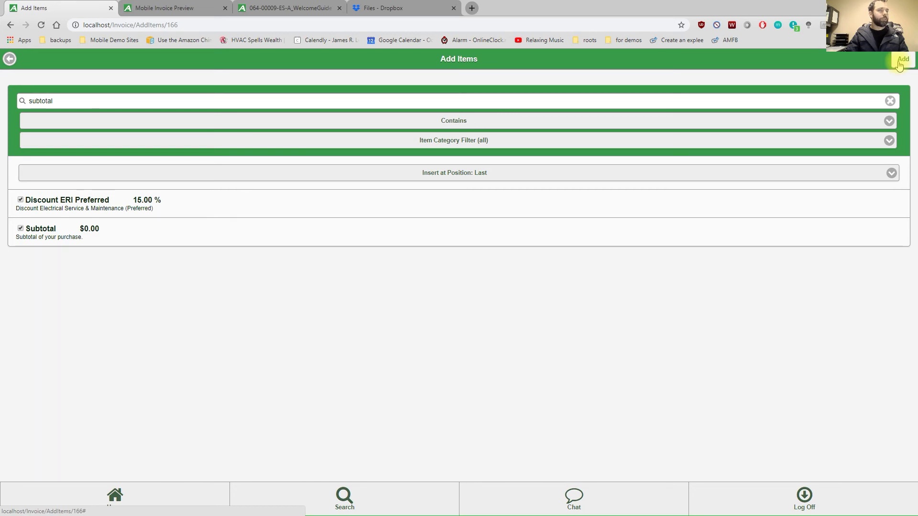
Search for "gold", select the $200.00 ServiceGoldHVAC item, and add all selected items to the invoice
double_click(58, 103)
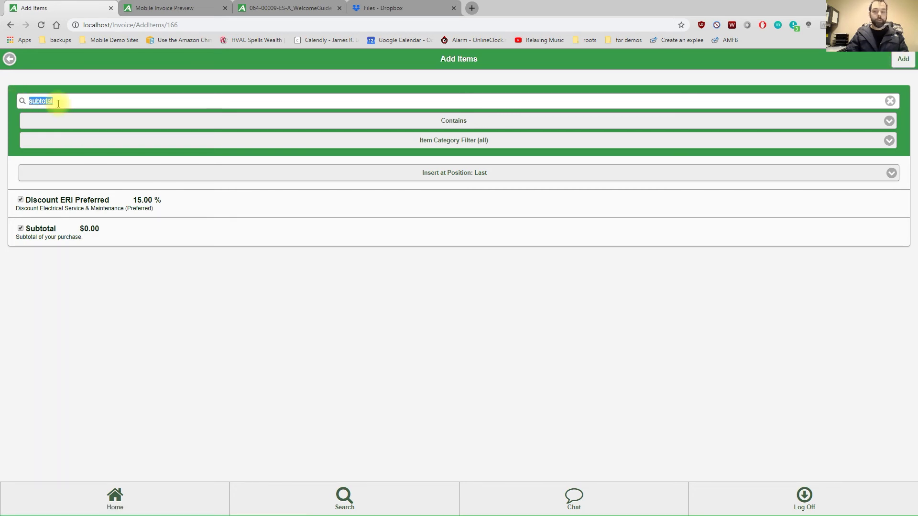
text(gold)
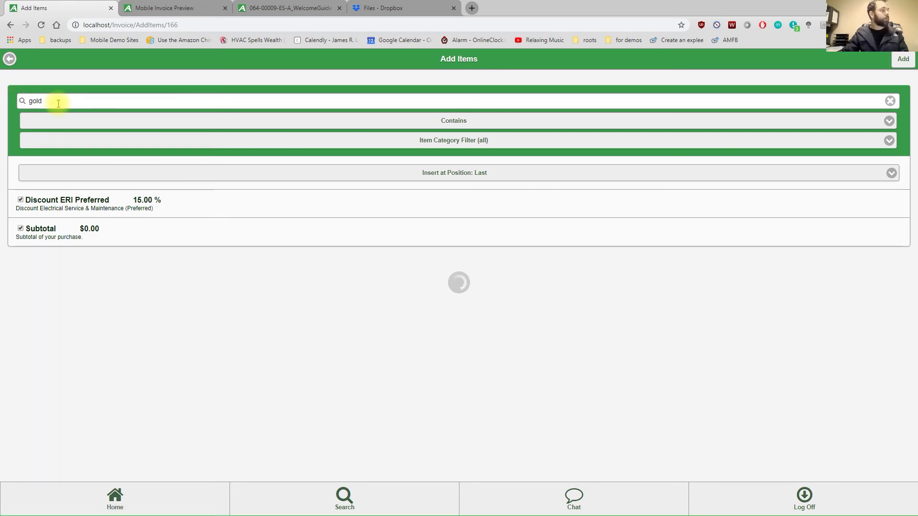
scroll(268, 396, down, 1)
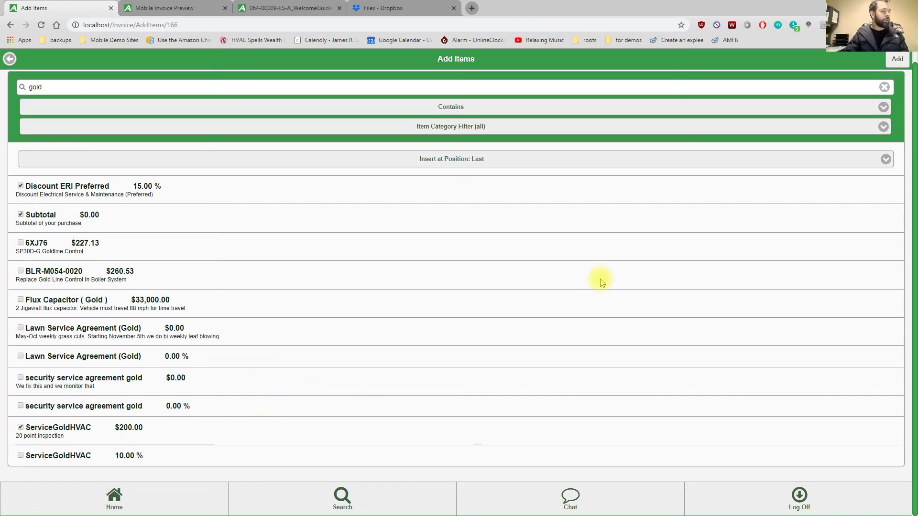
click(897, 58)
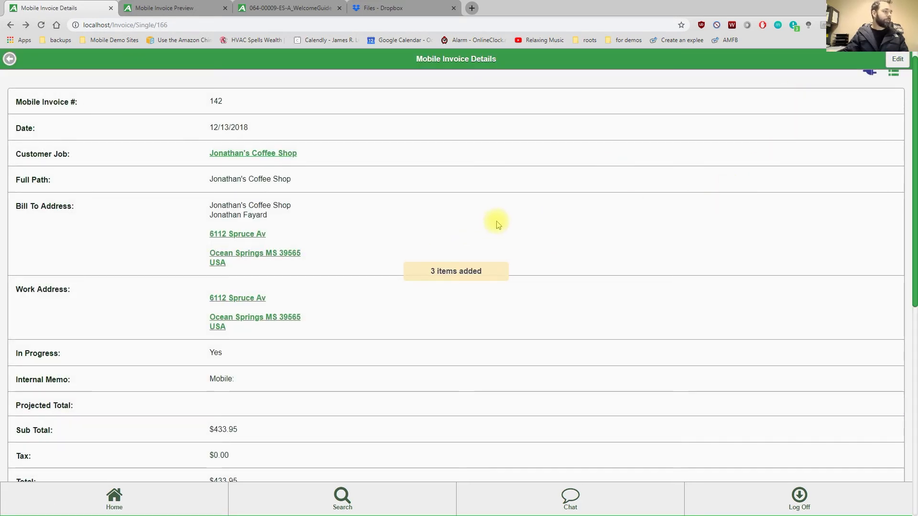
Expand the invoice's items section and every item entry to review their prices, amounts and descriptions
scroll(497, 220, down, 5)
click(30, 421)
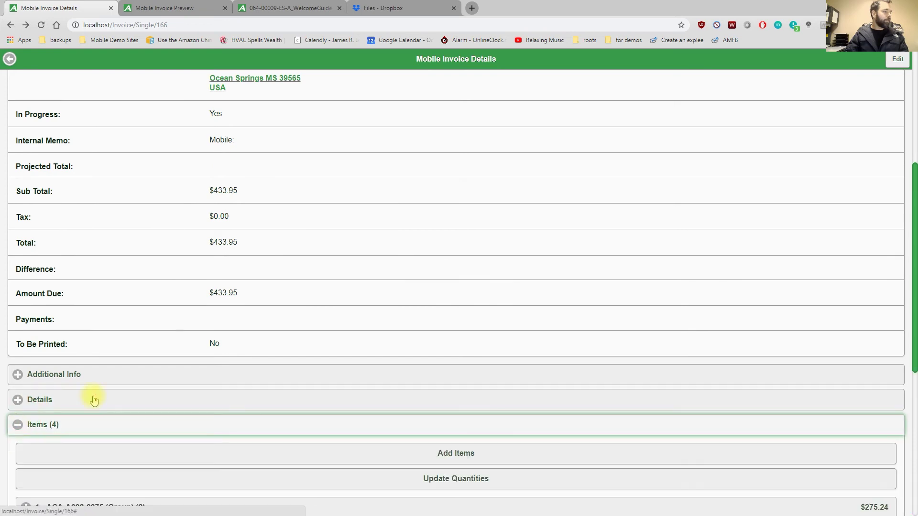
scroll(95, 392, down, 6)
click(29, 292)
click(26, 270)
click(26, 245)
click(26, 220)
scroll(119, 320, down, 3)
scroll(119, 319, down, 12)
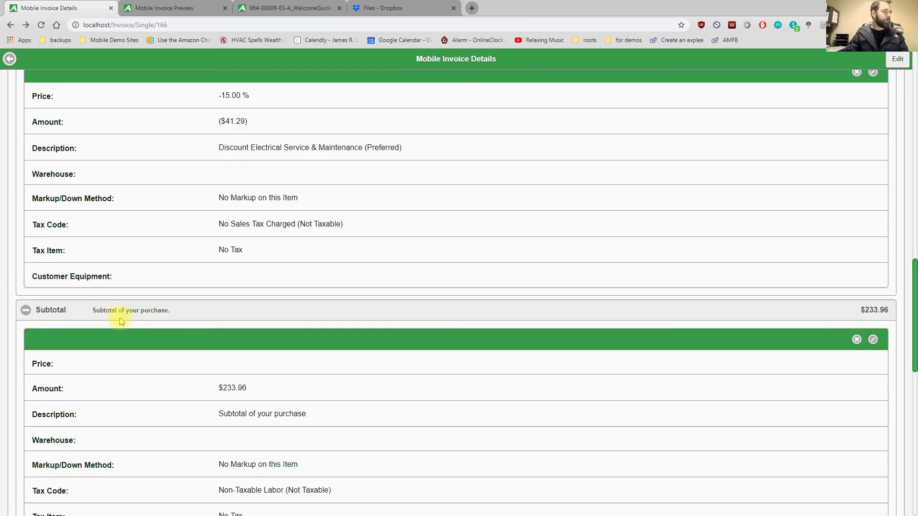
Open a fresh print preview of the invoice with the added items
scroll(526, 243, up, 20)
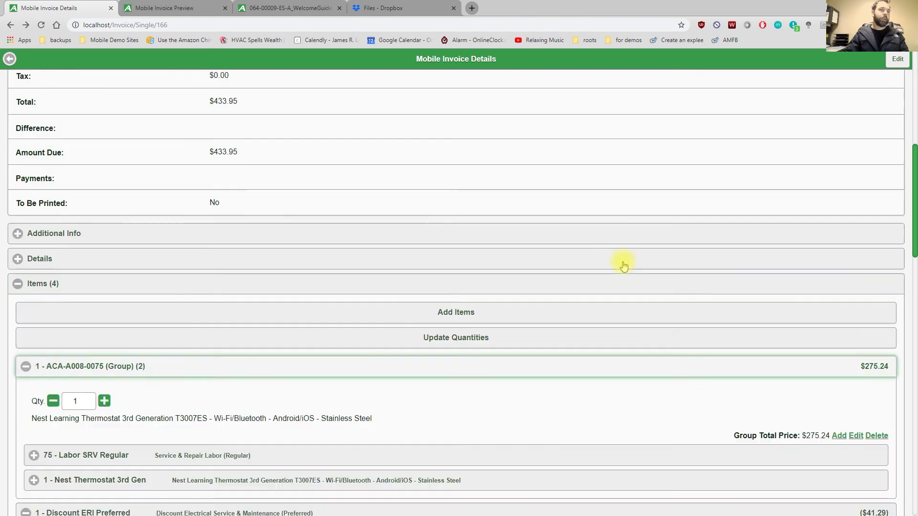
click(892, 85)
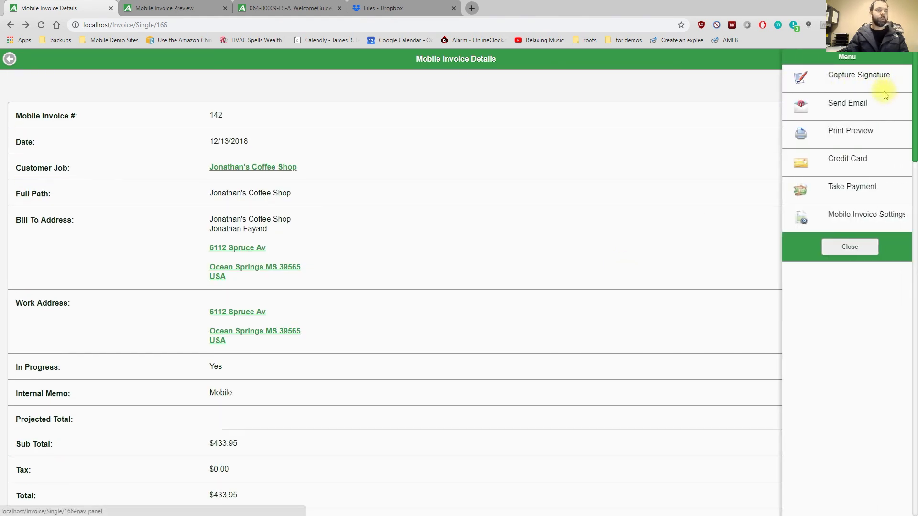
click(802, 137)
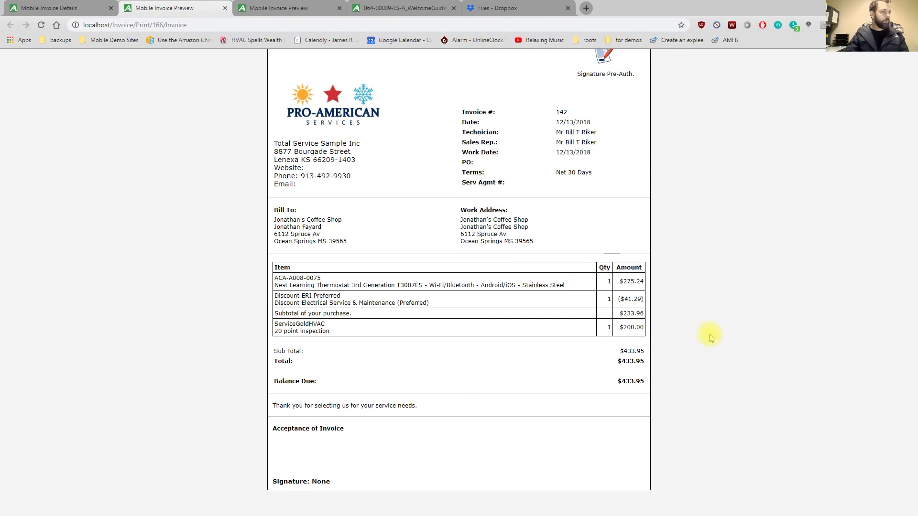
Highlight the group, discount, subtotal and service agreement amounts in turn, and return to the invoice details with the menu closed
drag(620, 282, 646, 283)
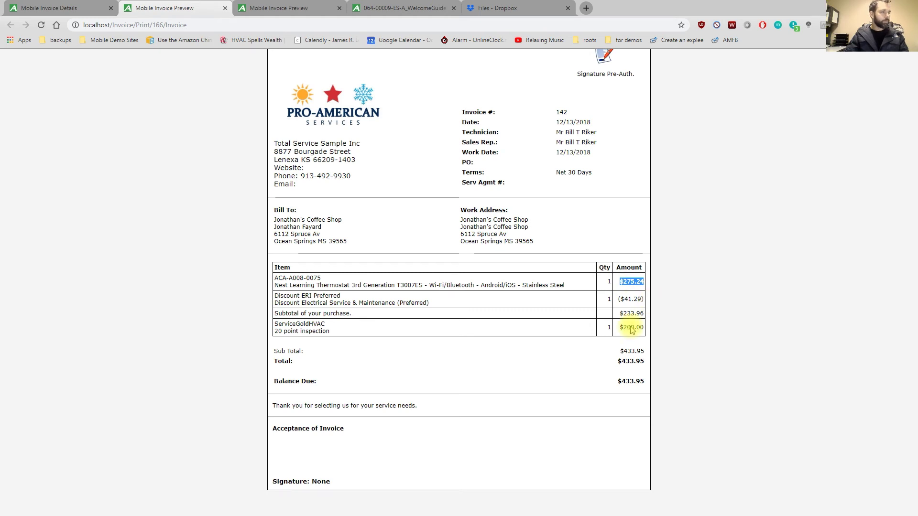
drag(620, 300, 645, 300)
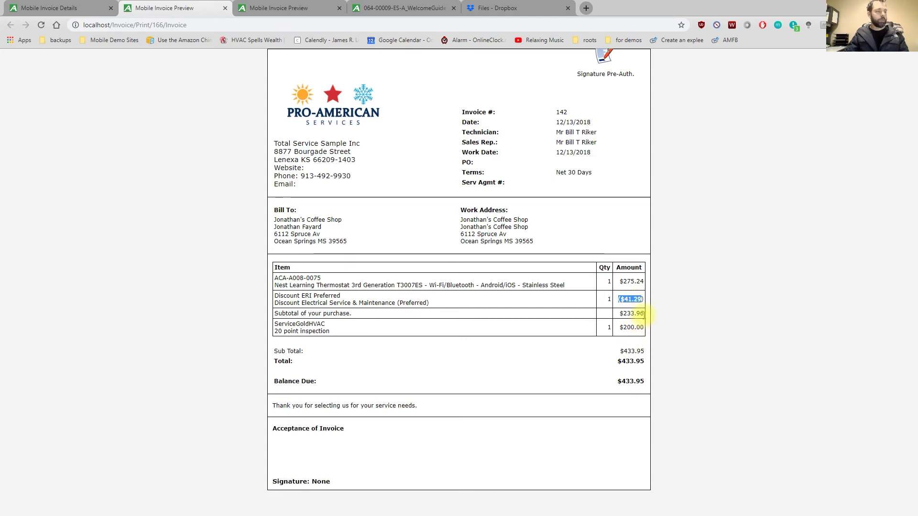
drag(644, 314, 619, 314)
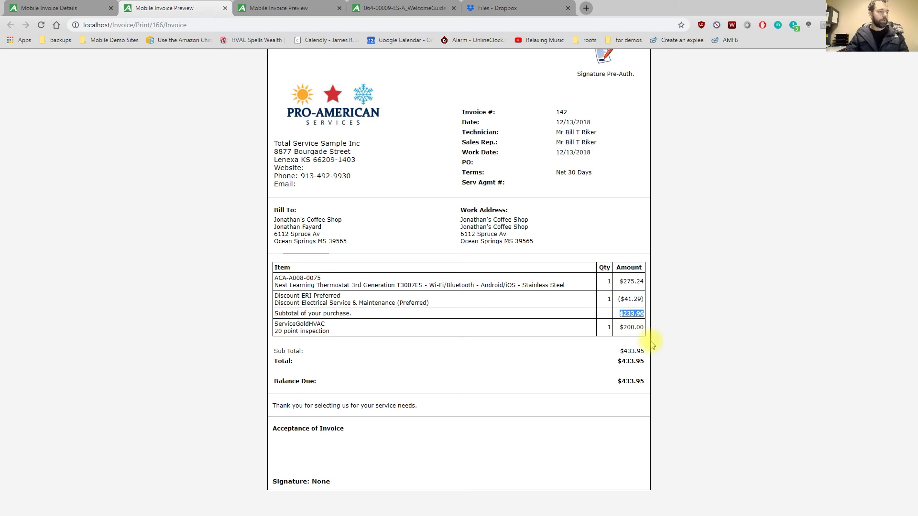
drag(643, 327, 620, 328)
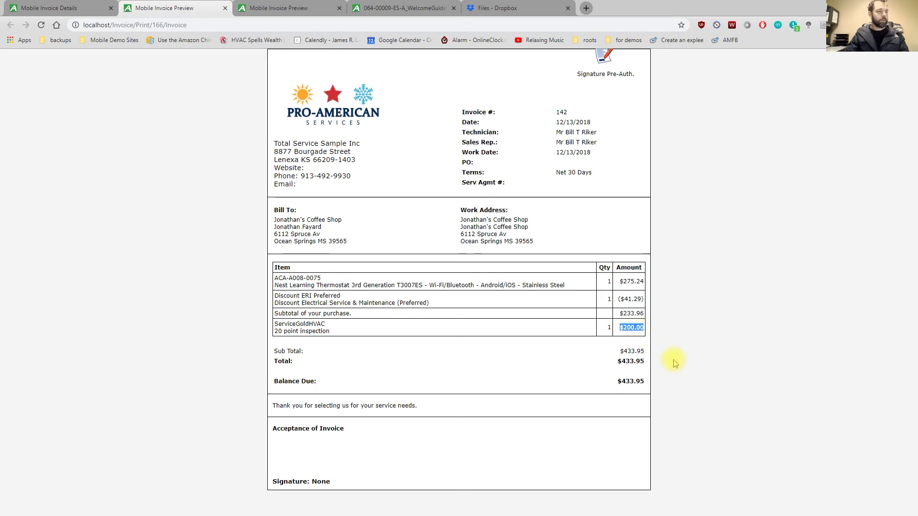
click(695, 348)
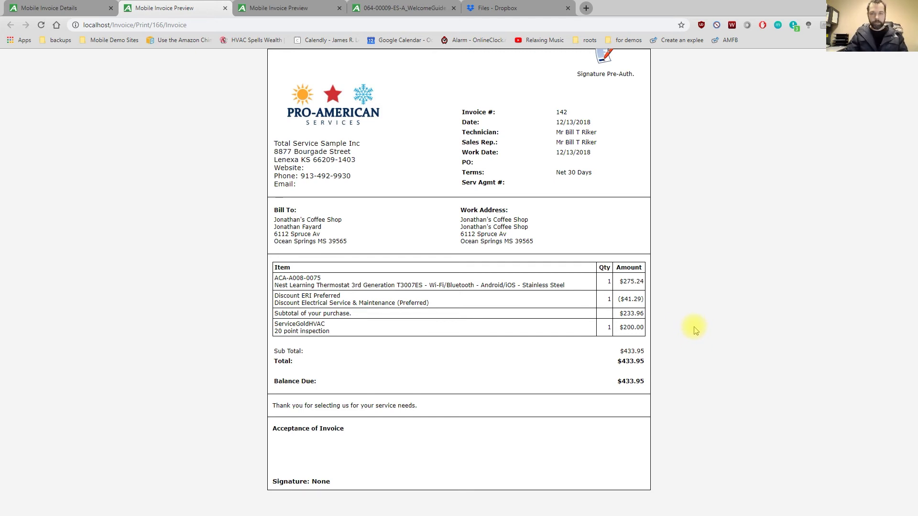
click(57, 12)
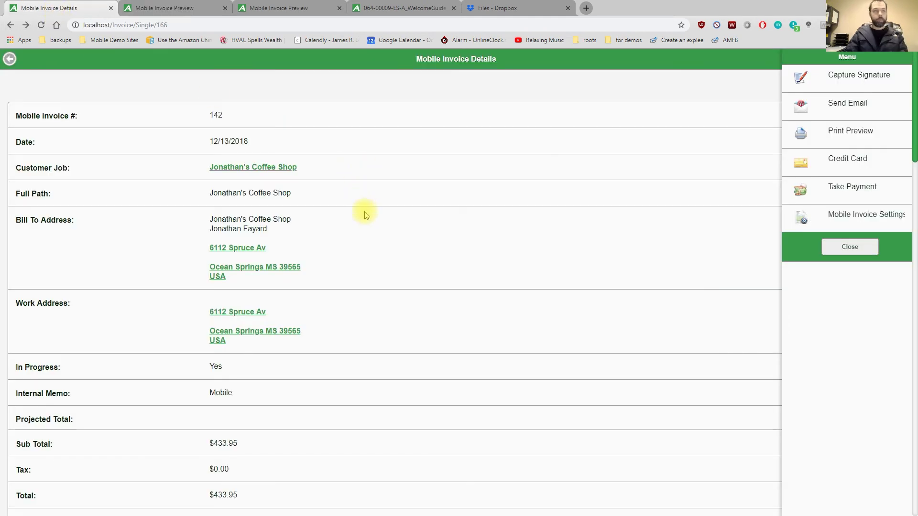
click(549, 242)
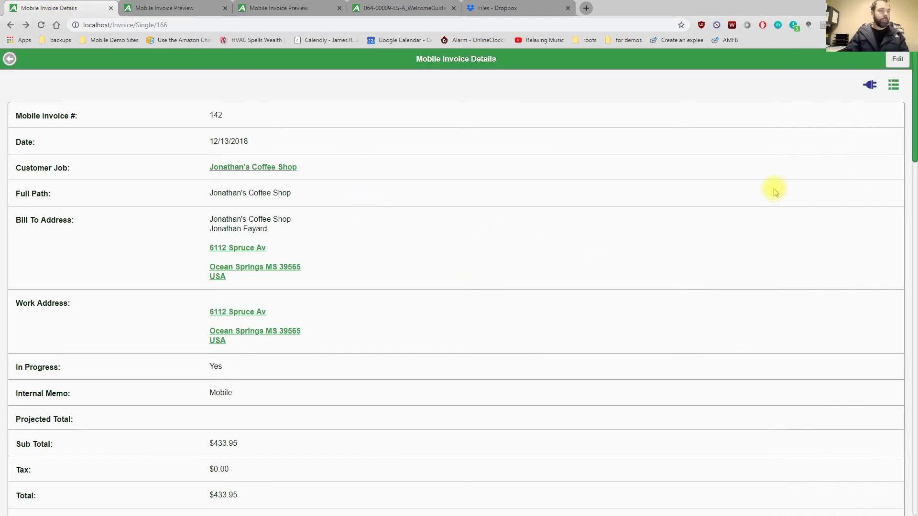
Open the mobile invoice settings, review the presentation type options and the exclude and include switches, and return without changing anything
click(893, 91)
click(804, 222)
scroll(408, 306, down, 3)
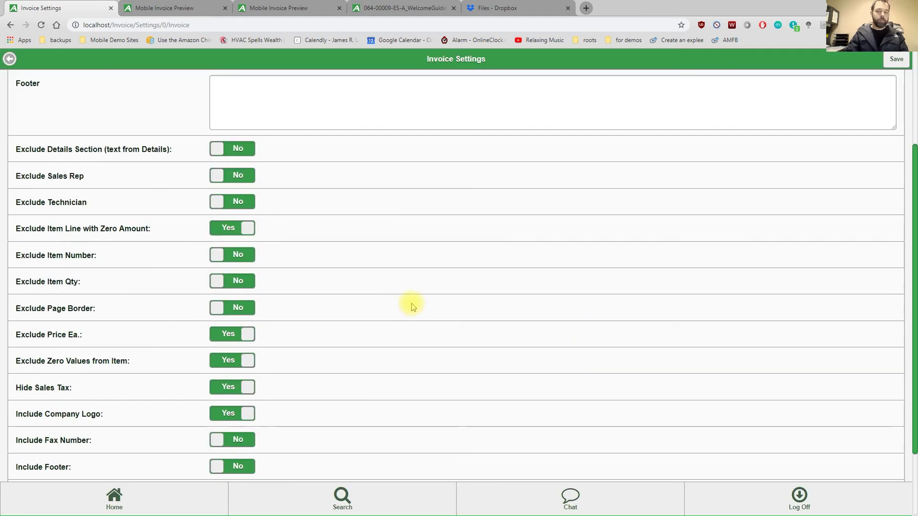
scroll(449, 284, up, 3)
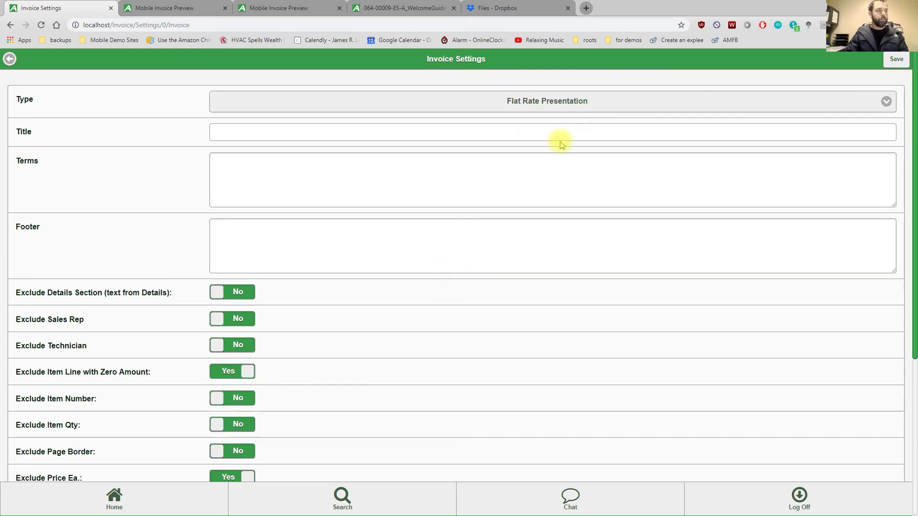
click(594, 103)
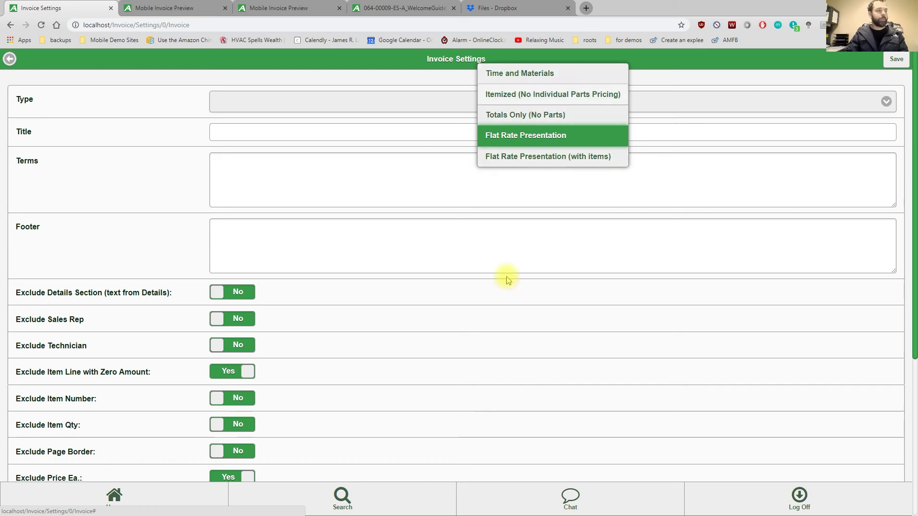
click(505, 329)
scroll(465, 301, down, 1)
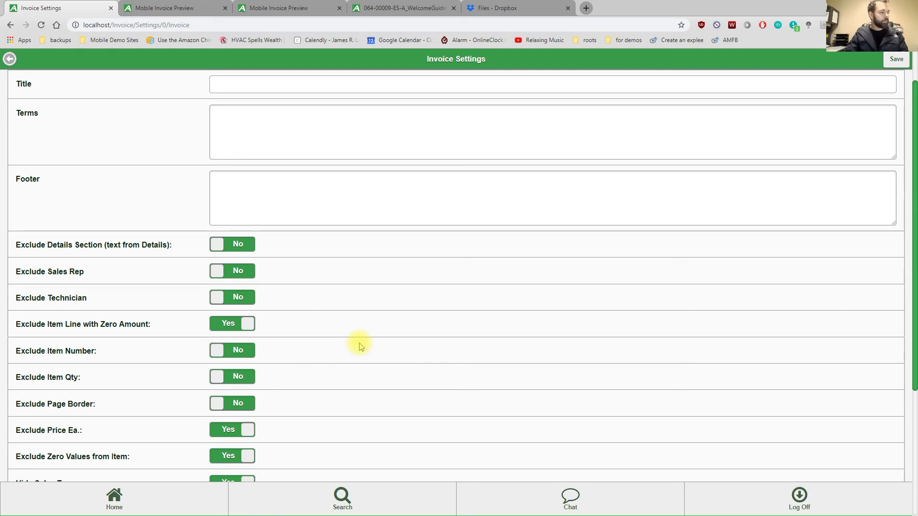
scroll(360, 346, down, 2)
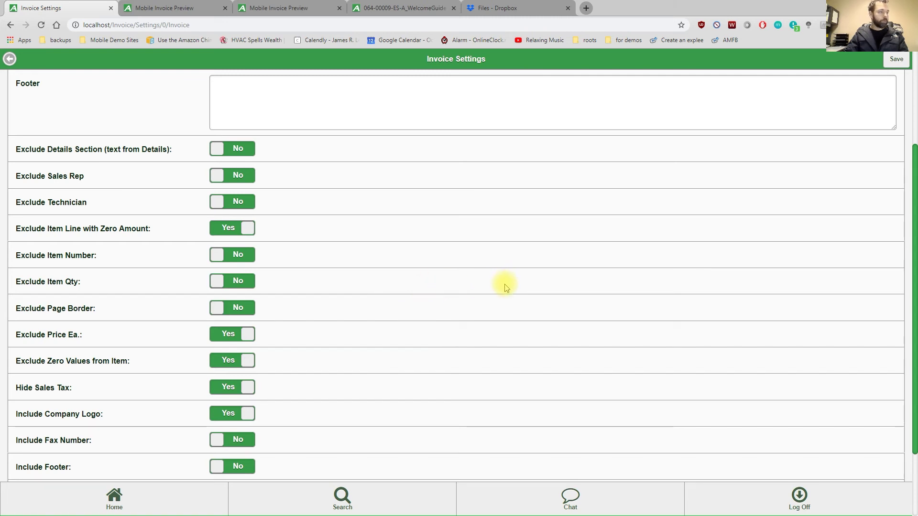
scroll(506, 292, up, 3)
click(10, 58)
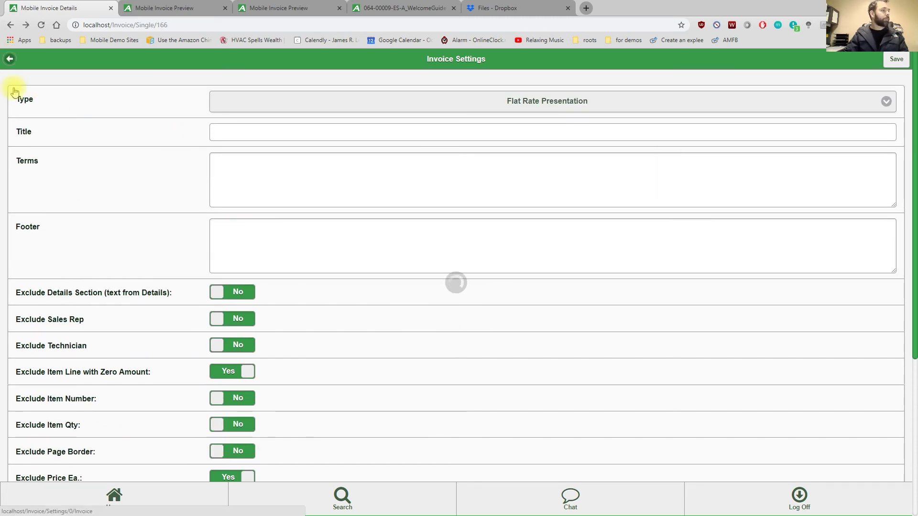
Set the ServiceGoldHVAC item's quantity to 0 in the invoice's items section and update the quantities
scroll(373, 354, down, 2)
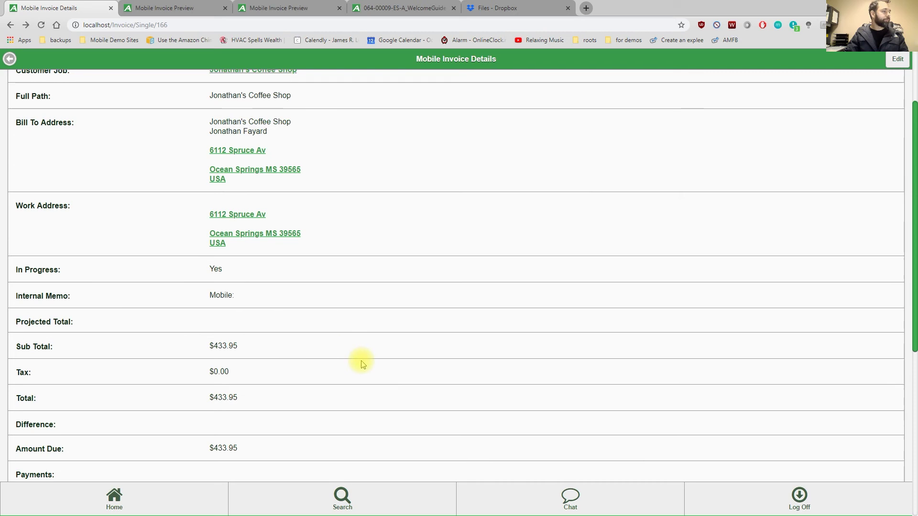
scroll(361, 364, down, 4)
click(20, 389)
scroll(250, 358, down, 6)
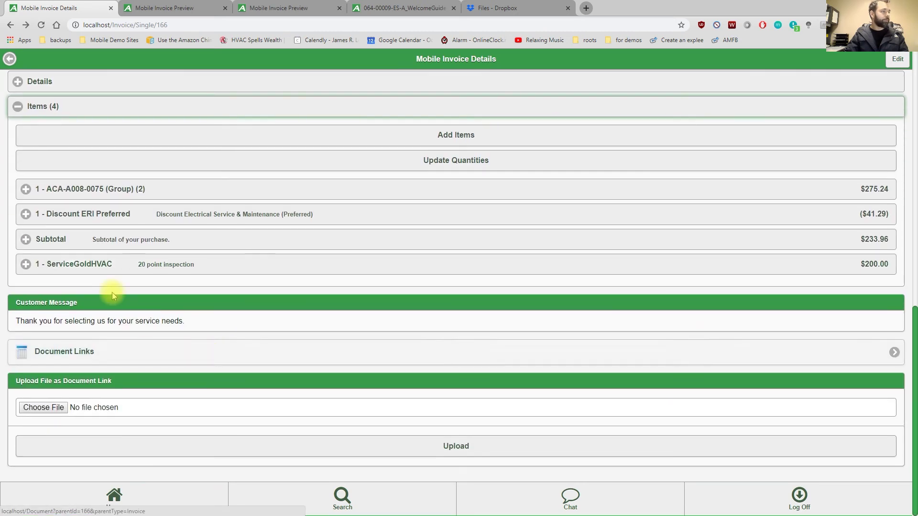
click(26, 265)
scroll(322, 301, down, 1)
click(224, 274)
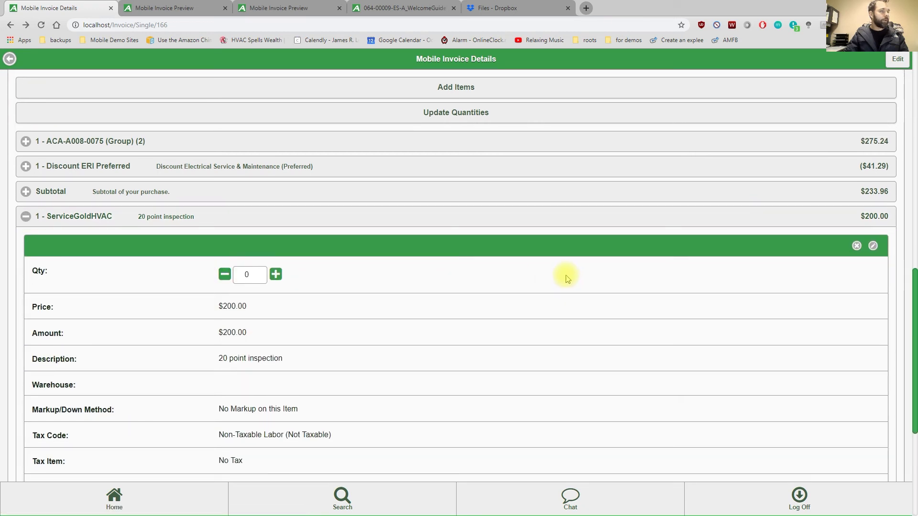
scroll(737, 207, up, 3)
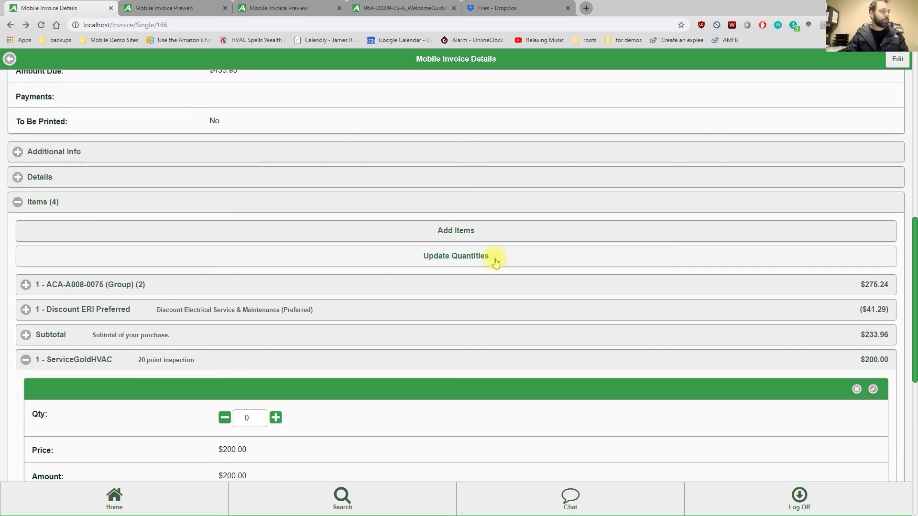
click(483, 262)
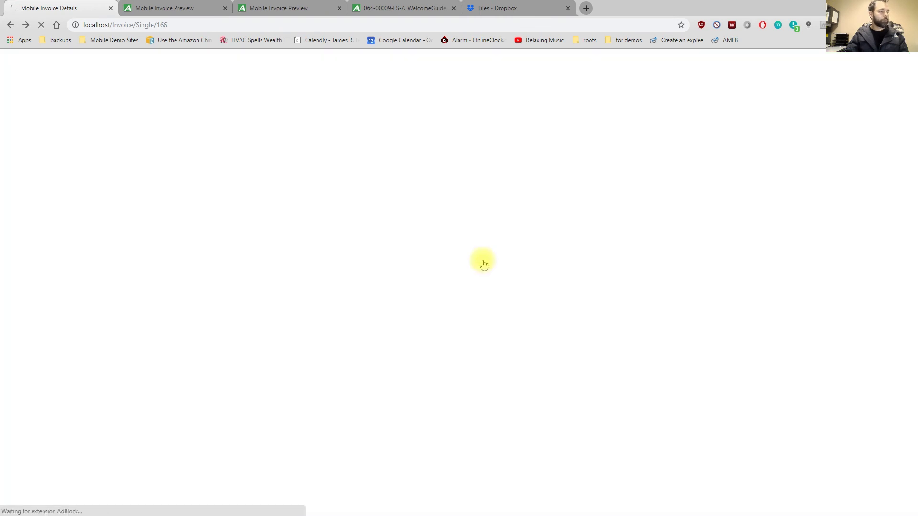
Set the Discount ERI Preferred item's price to 0, save it, and expand the invoice's items to check the amounts
scroll(447, 282, down, 8)
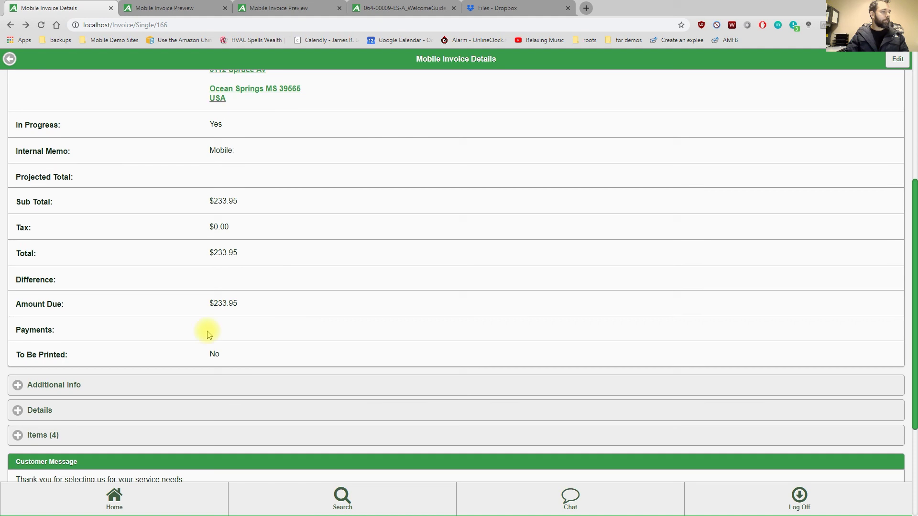
click(15, 296)
scroll(98, 281, down, 3)
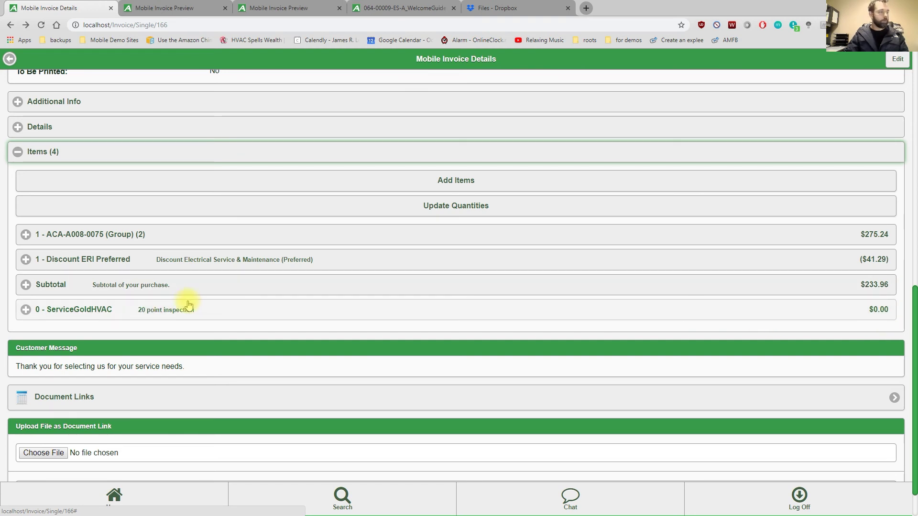
click(27, 261)
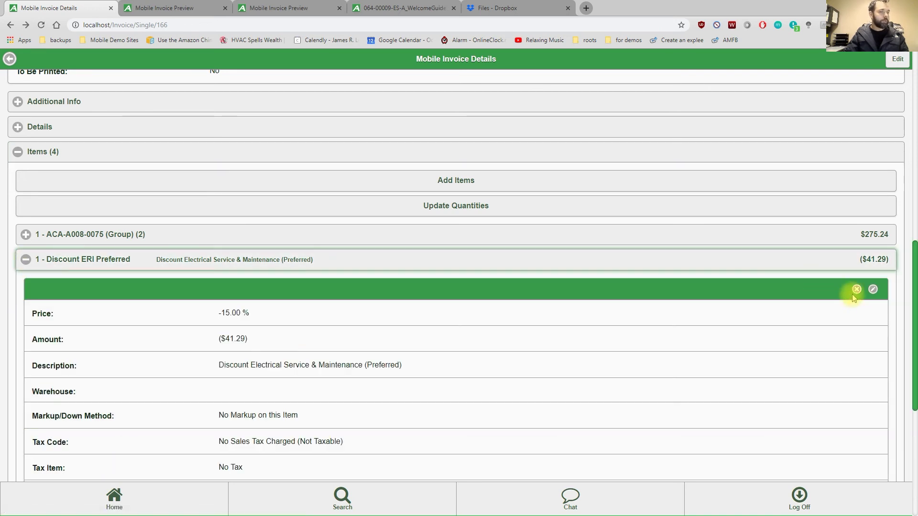
click(873, 290)
click(256, 120)
text(0)
click(902, 60)
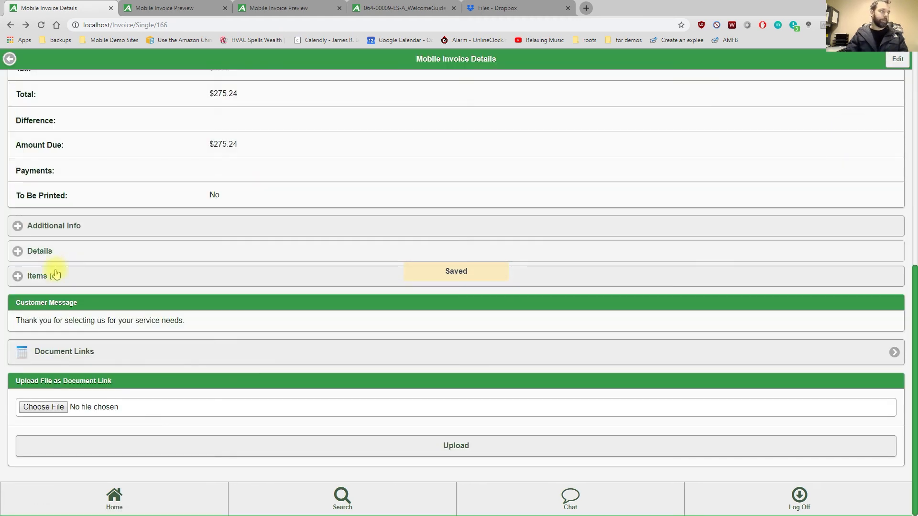
click(37, 277)
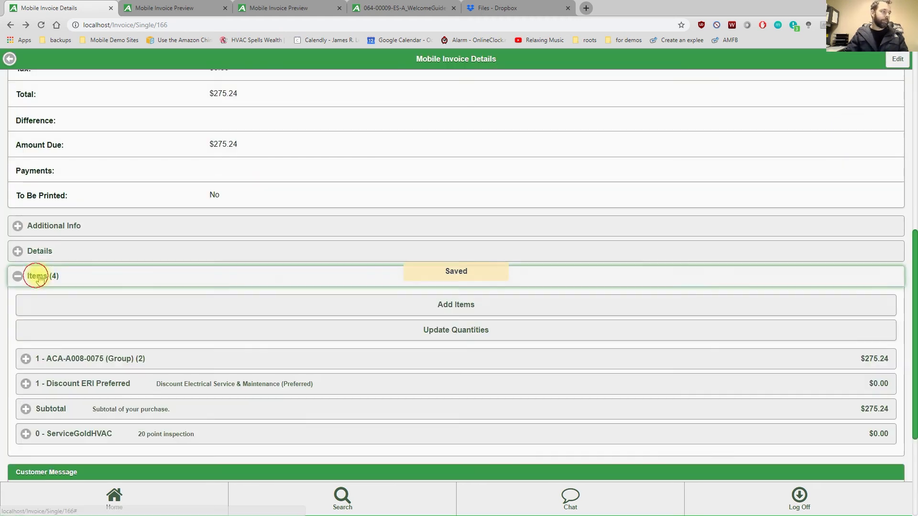
scroll(180, 277, down, 1)
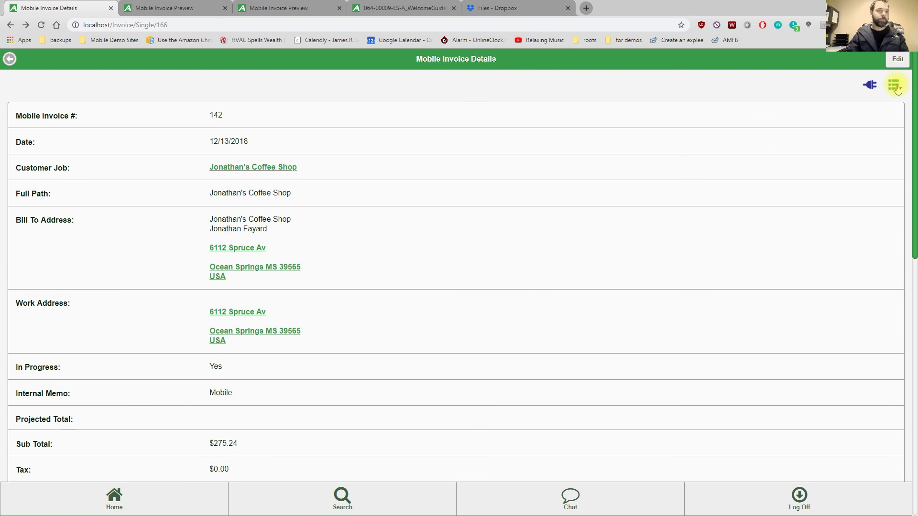
Open a fresh print preview of the invoice with the zeroed discount and service agreement, and return to the invoice details
click(895, 81)
click(806, 137)
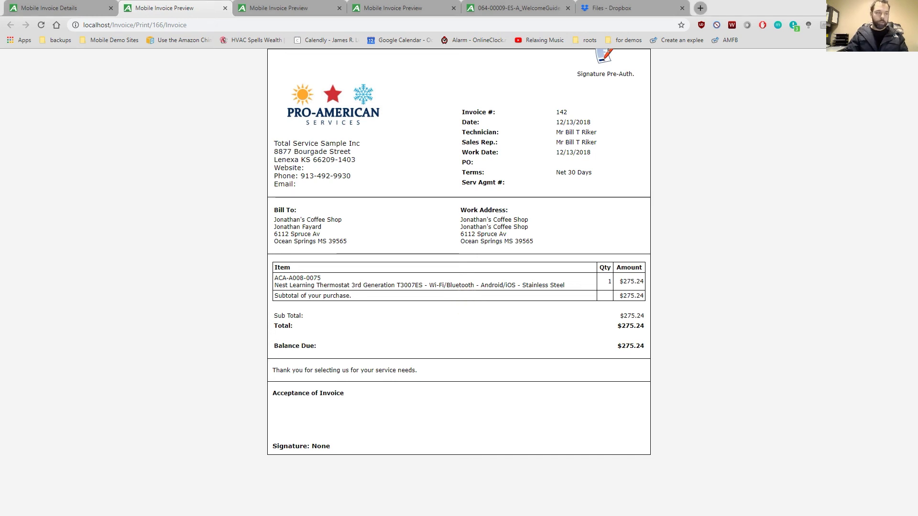
click(34, 9)
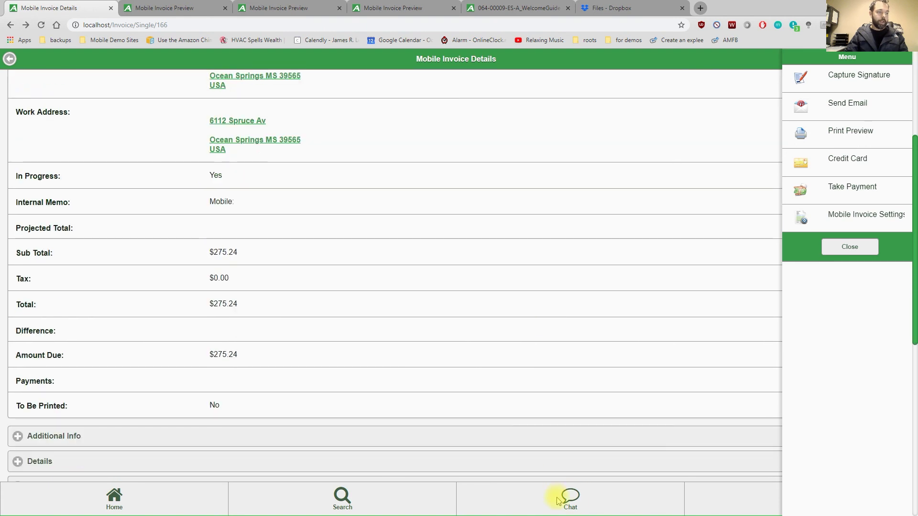
key(ctrl)
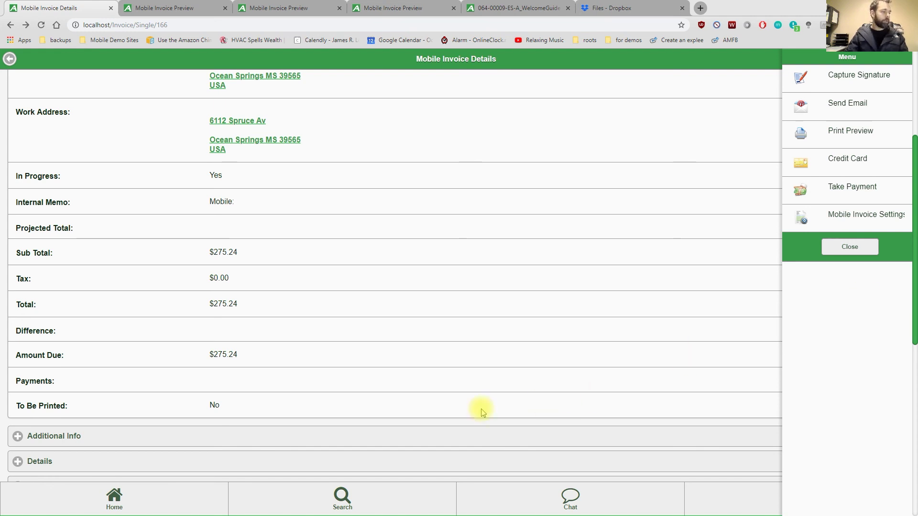
Open the Inventory On Hand warehouse list from the additional lists, look it over, and return to the home screen
click(134, 493)
click(157, 491)
scroll(96, 404, down, 3)
click(85, 338)
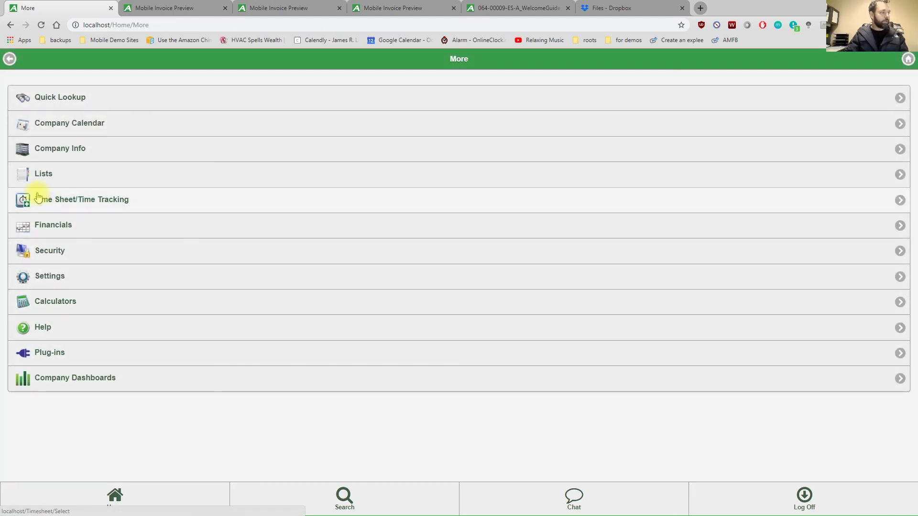
click(65, 170)
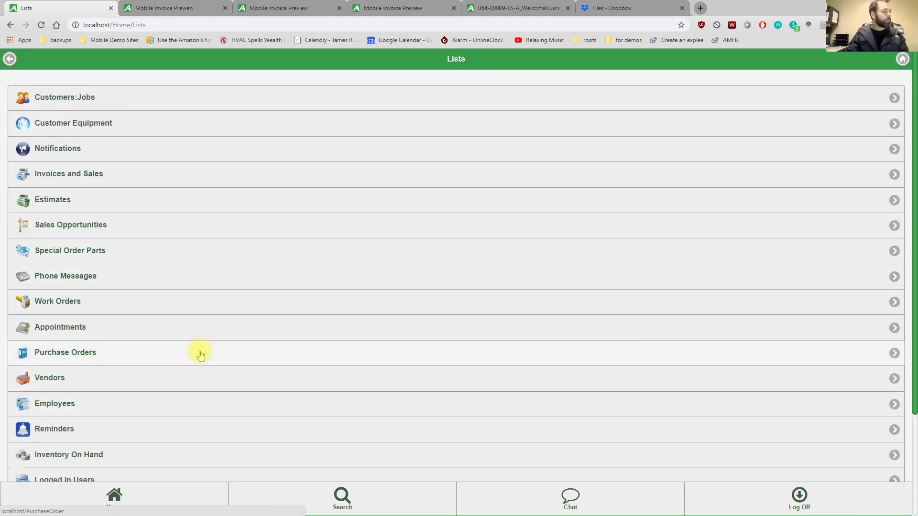
scroll(194, 356, down, 2)
click(118, 362)
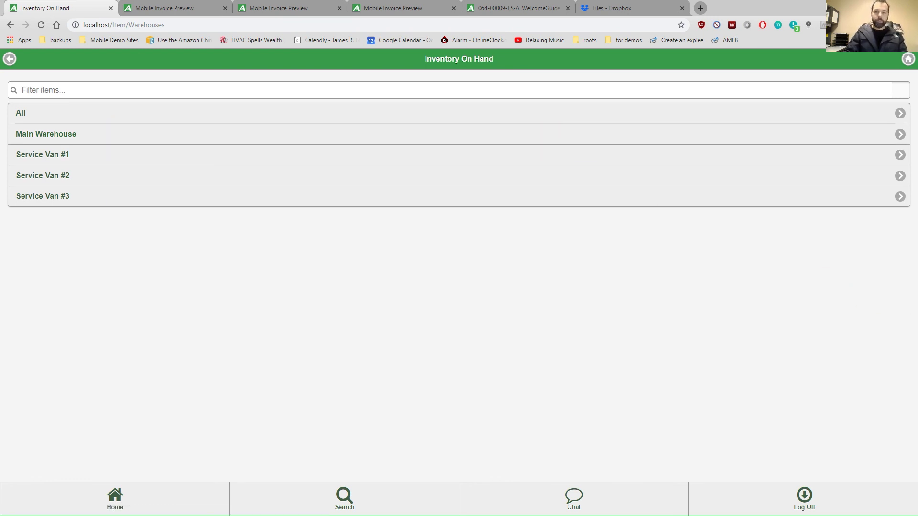
click(147, 493)
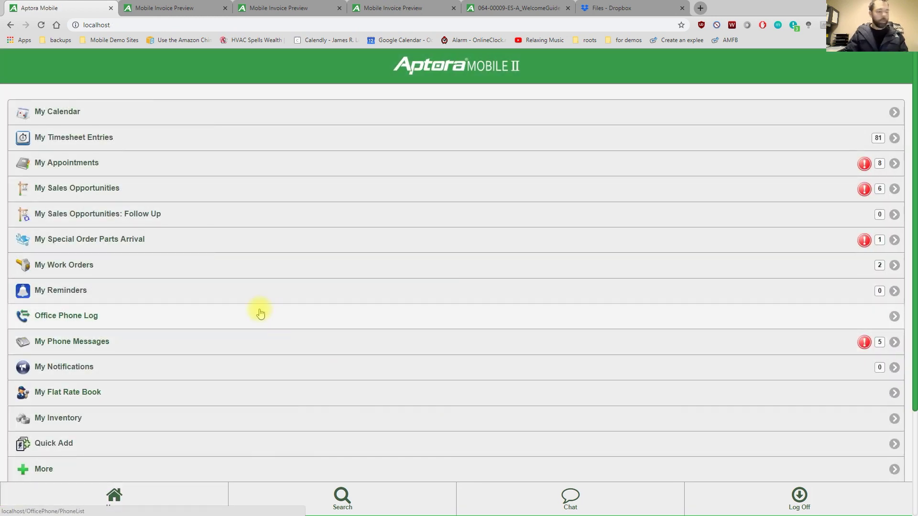